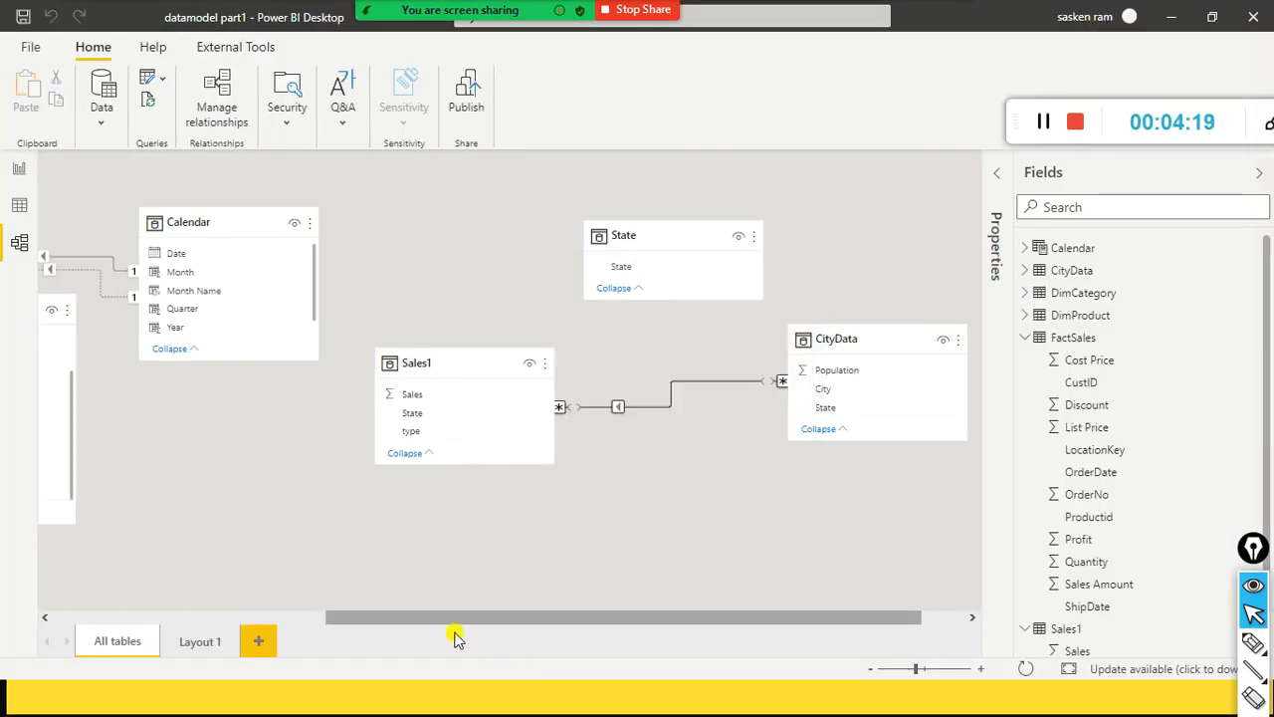
Delete the active relationship between the FactSales and Calendar tables in the model diagram
{"action": "left_click_drag", "start_coordinate": [453, 632], "coordinate": [221, 615]}
{"action": "right_click", "coordinate": [533, 257]}
{"action": "left_click", "coordinate": [510, 265]}
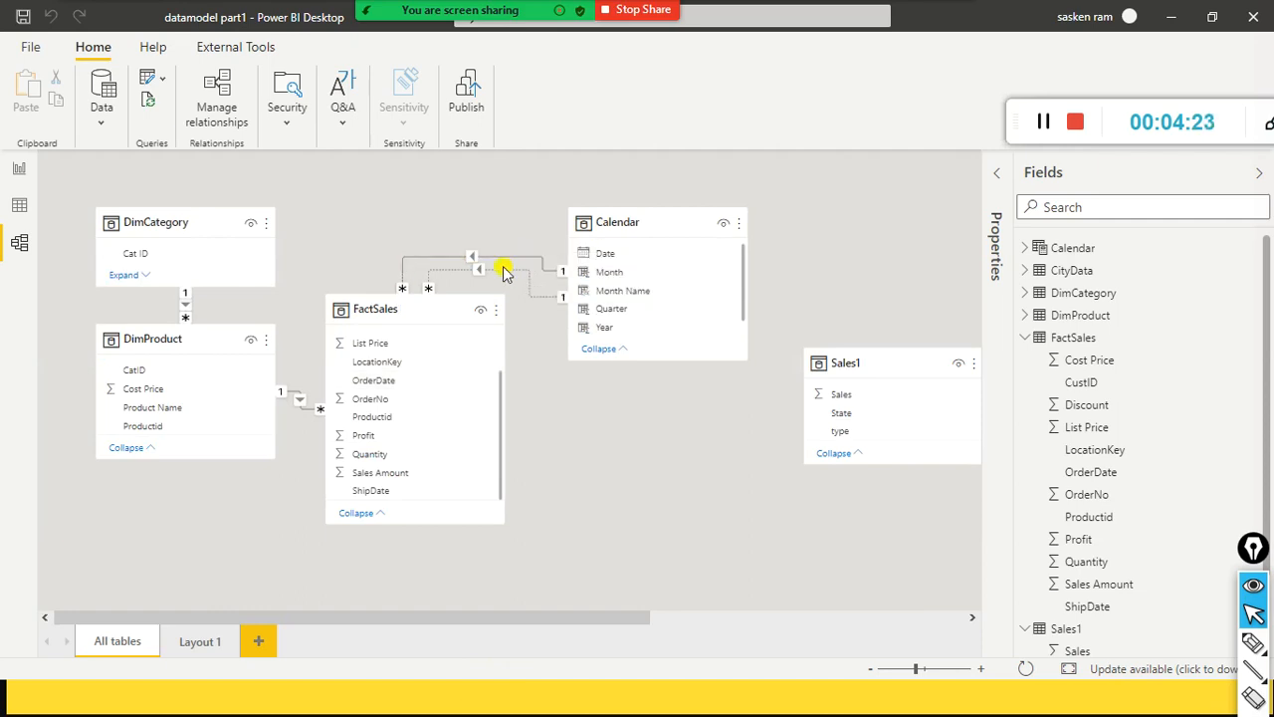
{"action": "key", "text": "Delete"}
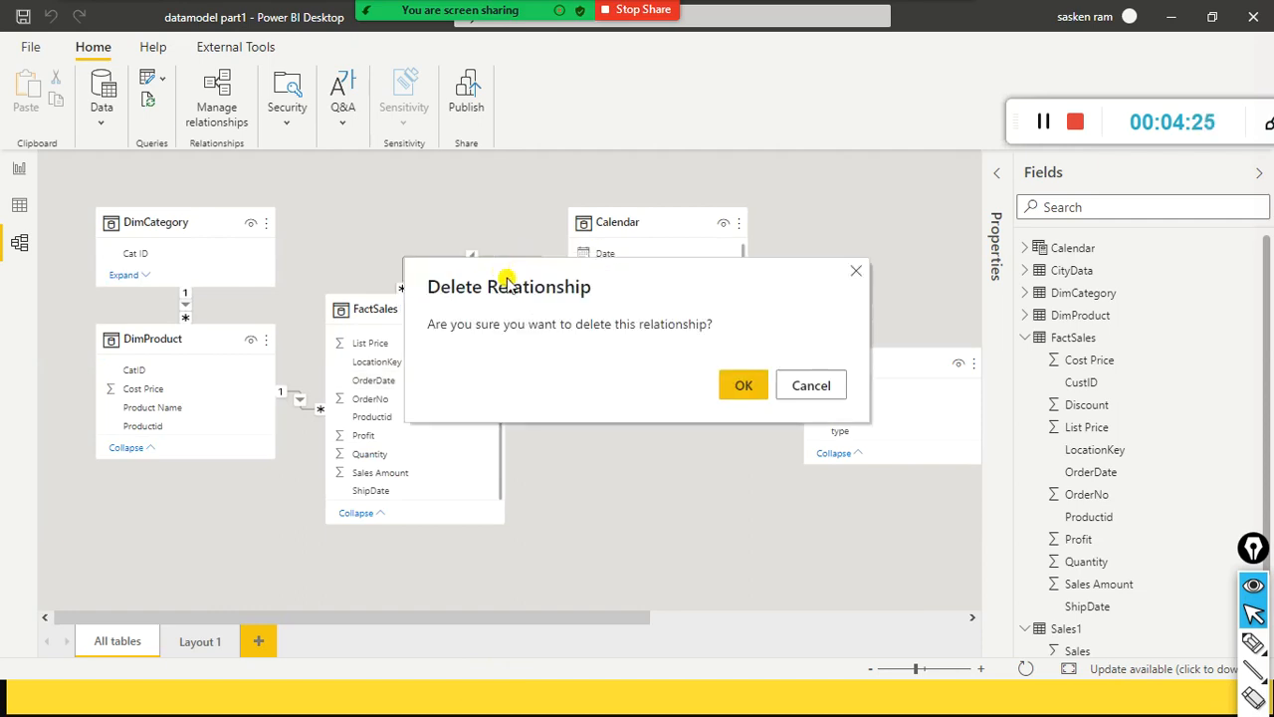
{"action": "left_click", "coordinate": [731, 389]}
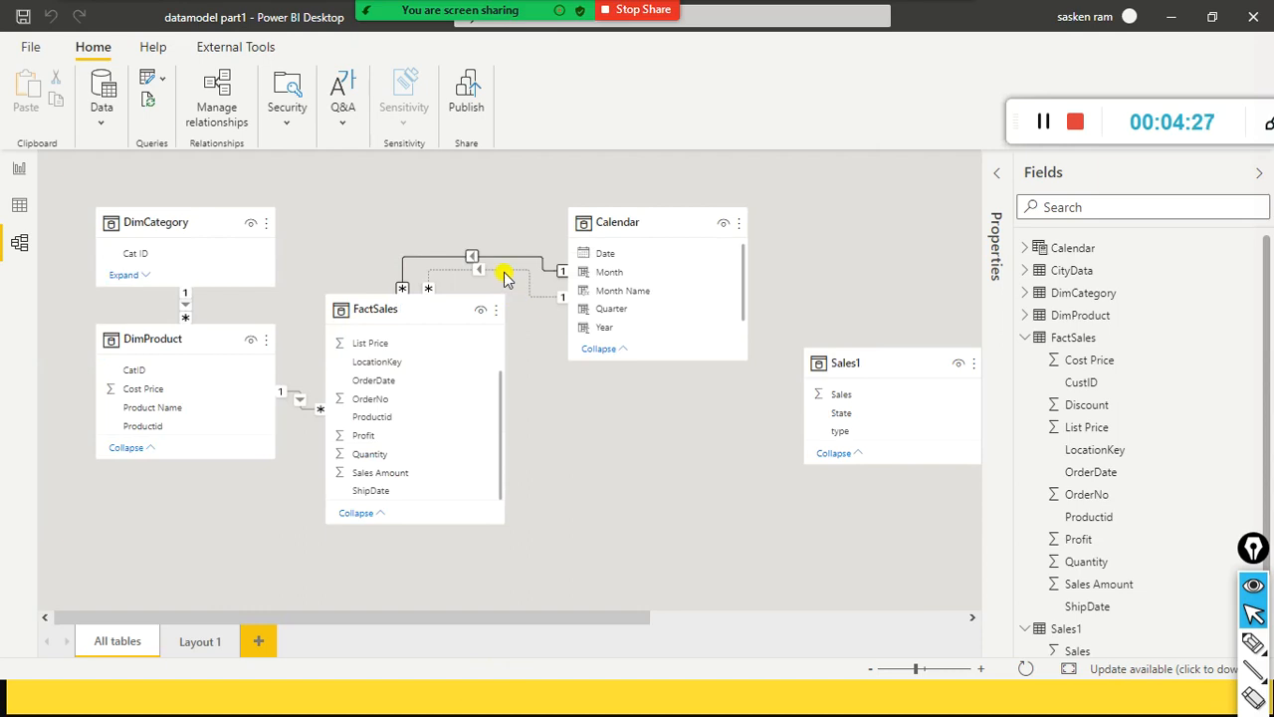
{"action": "key", "text": "alt+Tab"}
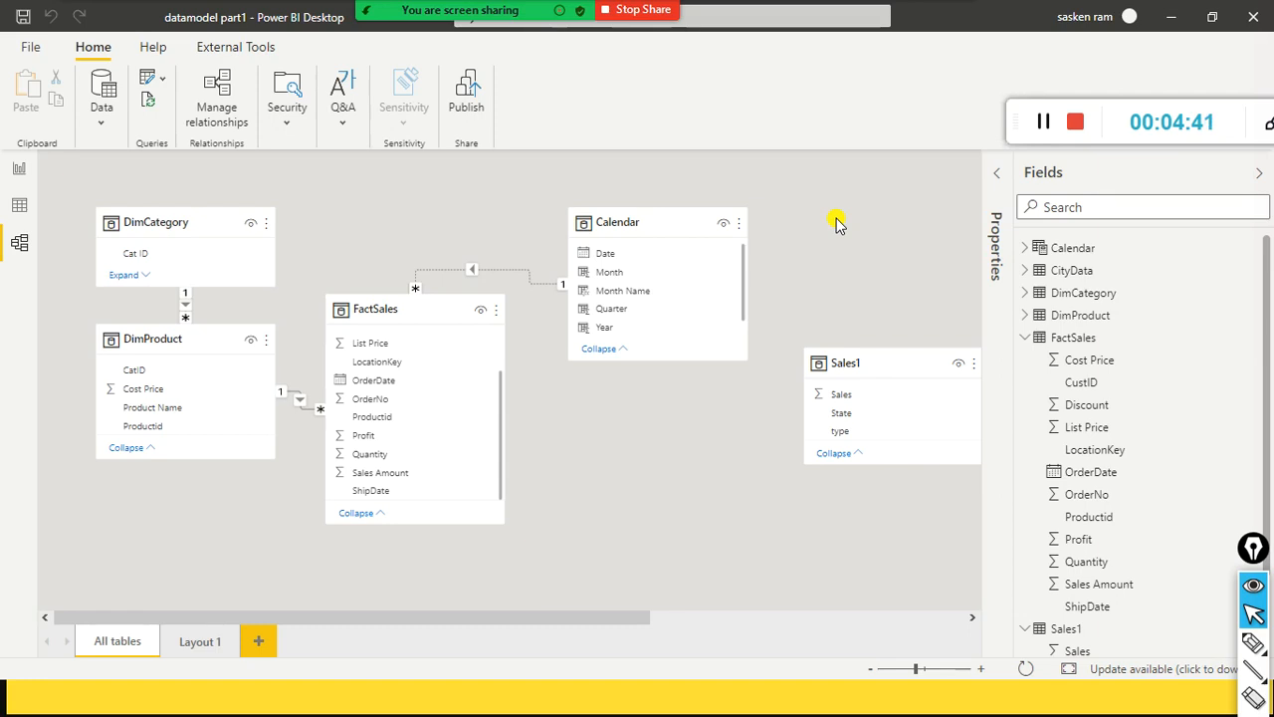
Delete the remaining inactive relationship between FactSales and Calendar
{"action": "right_click", "coordinate": [532, 276]}
{"action": "left_click", "coordinate": [554, 283]}
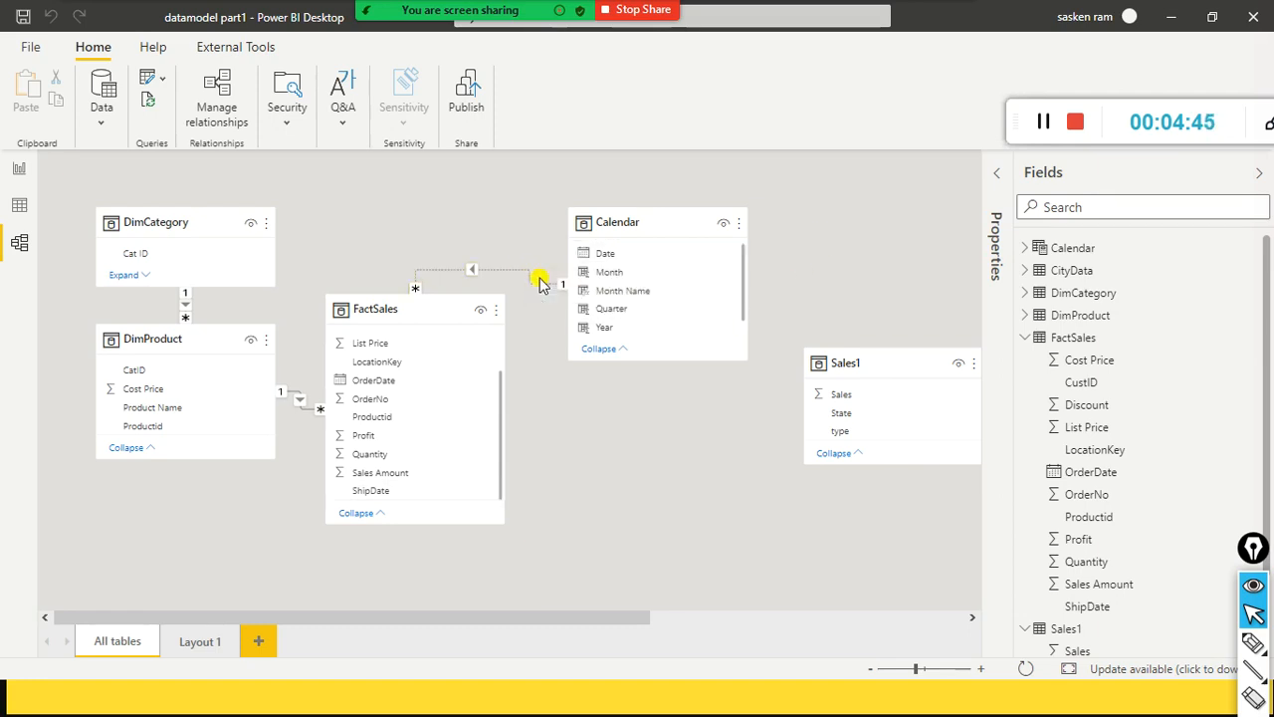
{"action": "left_click", "coordinate": [747, 392]}
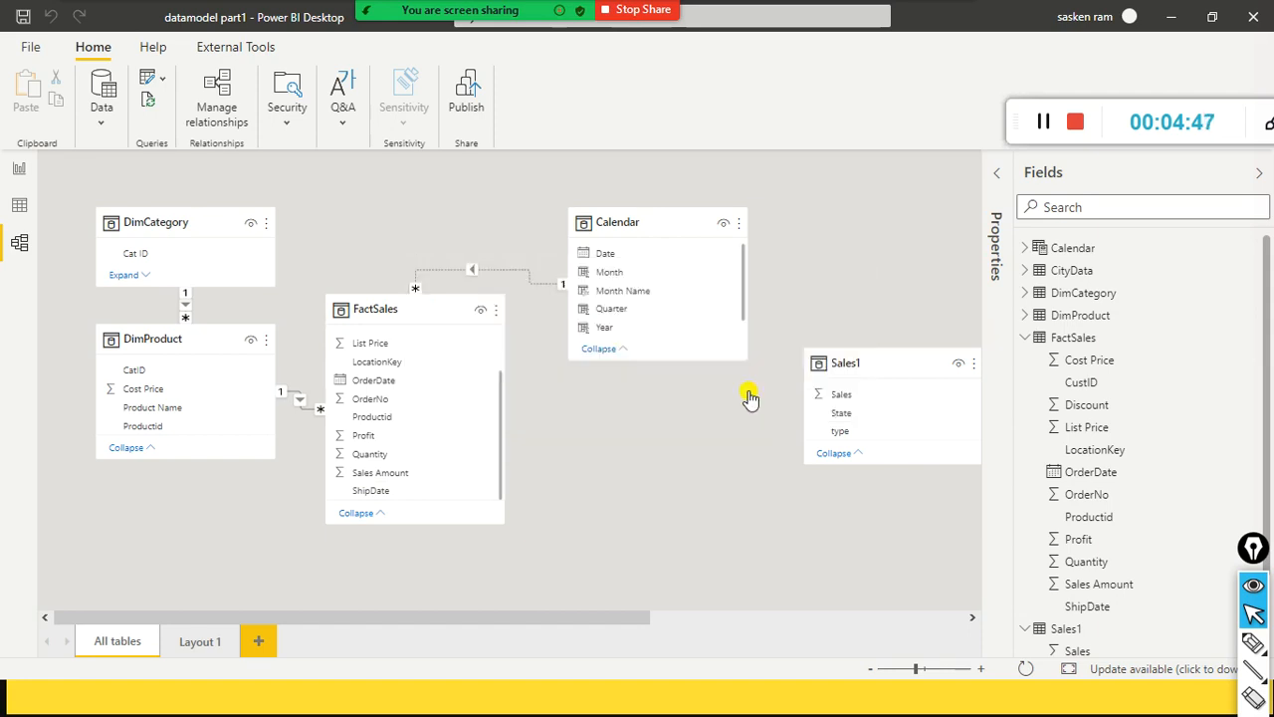
{"action": "key", "text": "alt+Tab"}
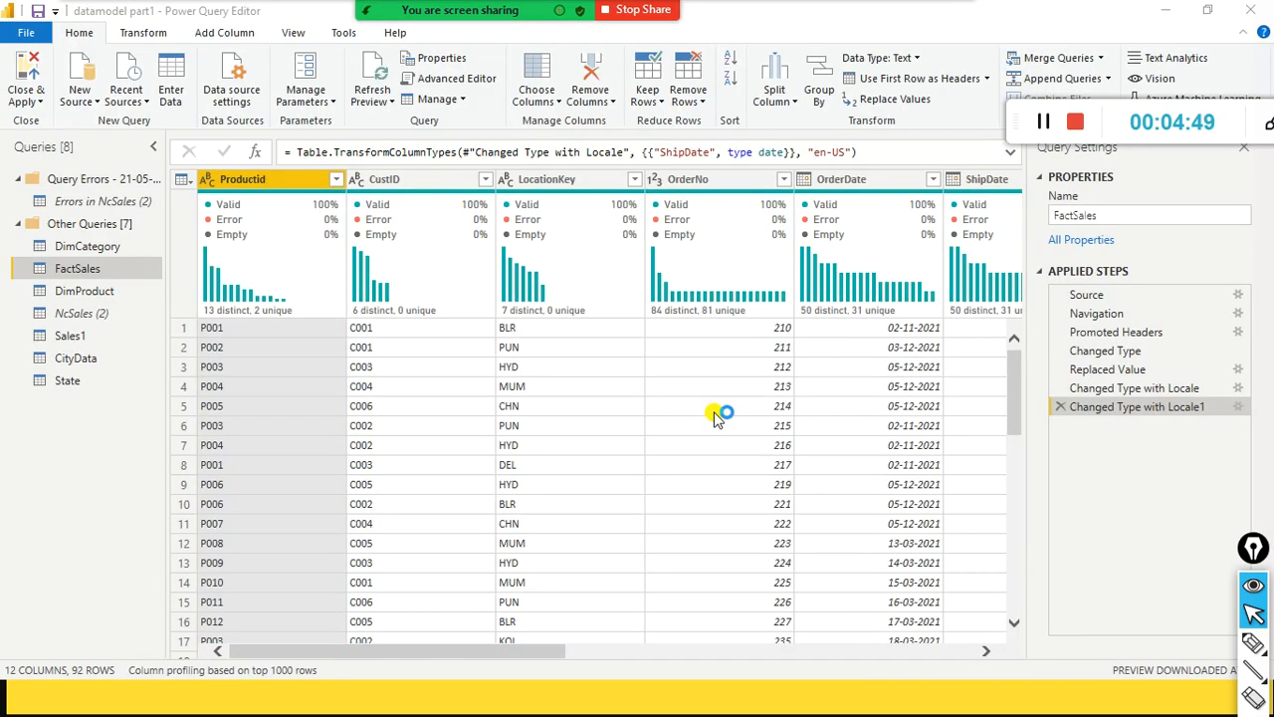
{"action": "key", "text": "alt+Tab"}
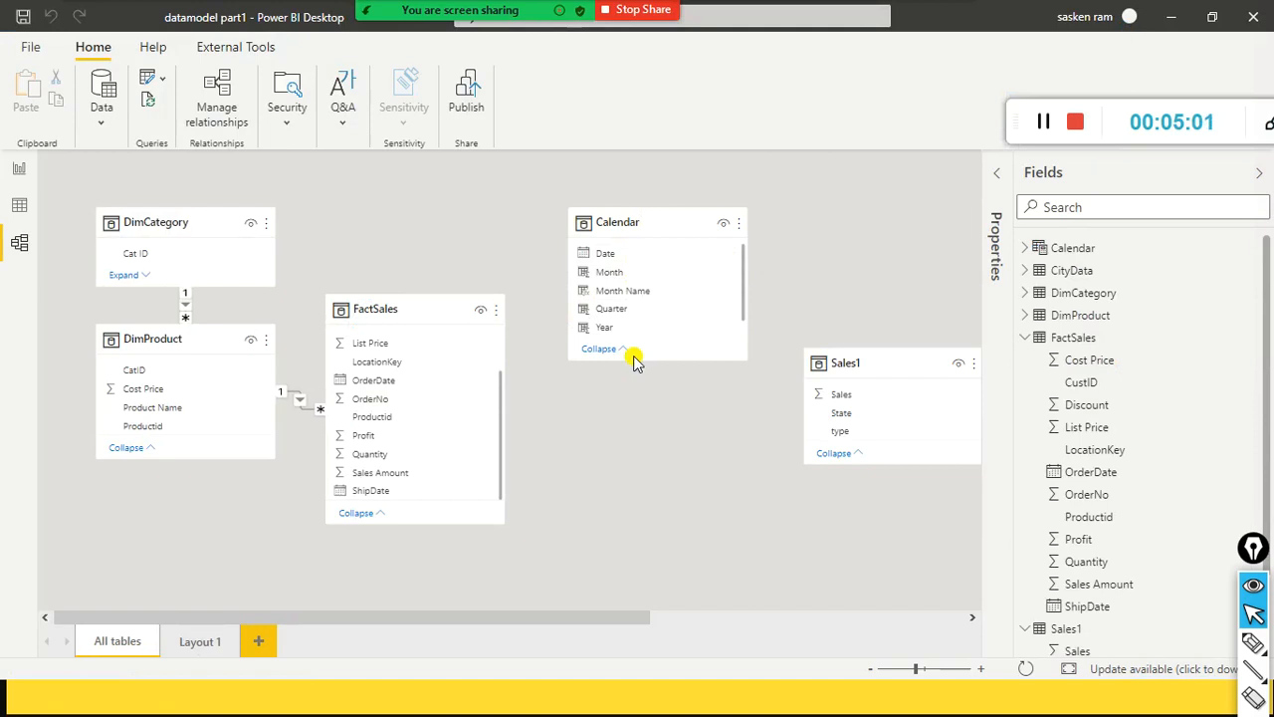
Show the data of the Calendar table and examine the start and end date arguments in its CALENDAR formula
{"action": "mouse_move", "coordinate": [635, 233]}
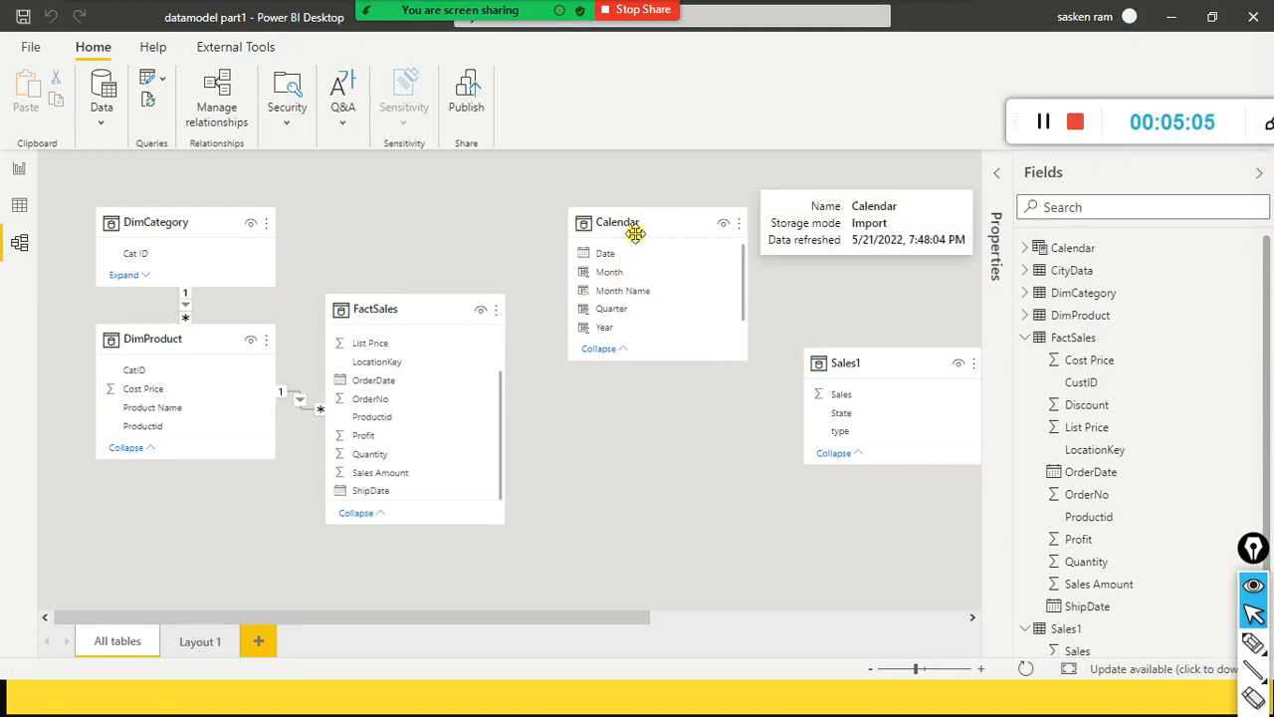
{"action": "left_click", "coordinate": [18, 211]}
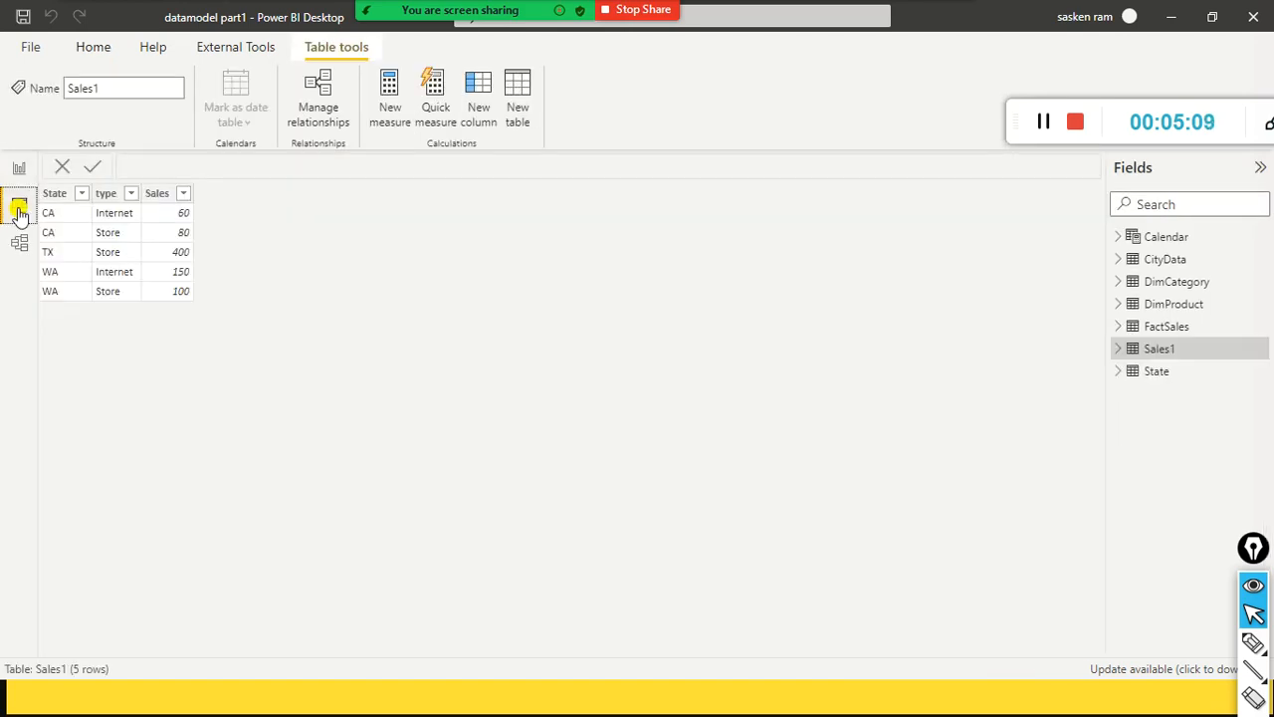
{"action": "left_click", "coordinate": [1164, 241]}
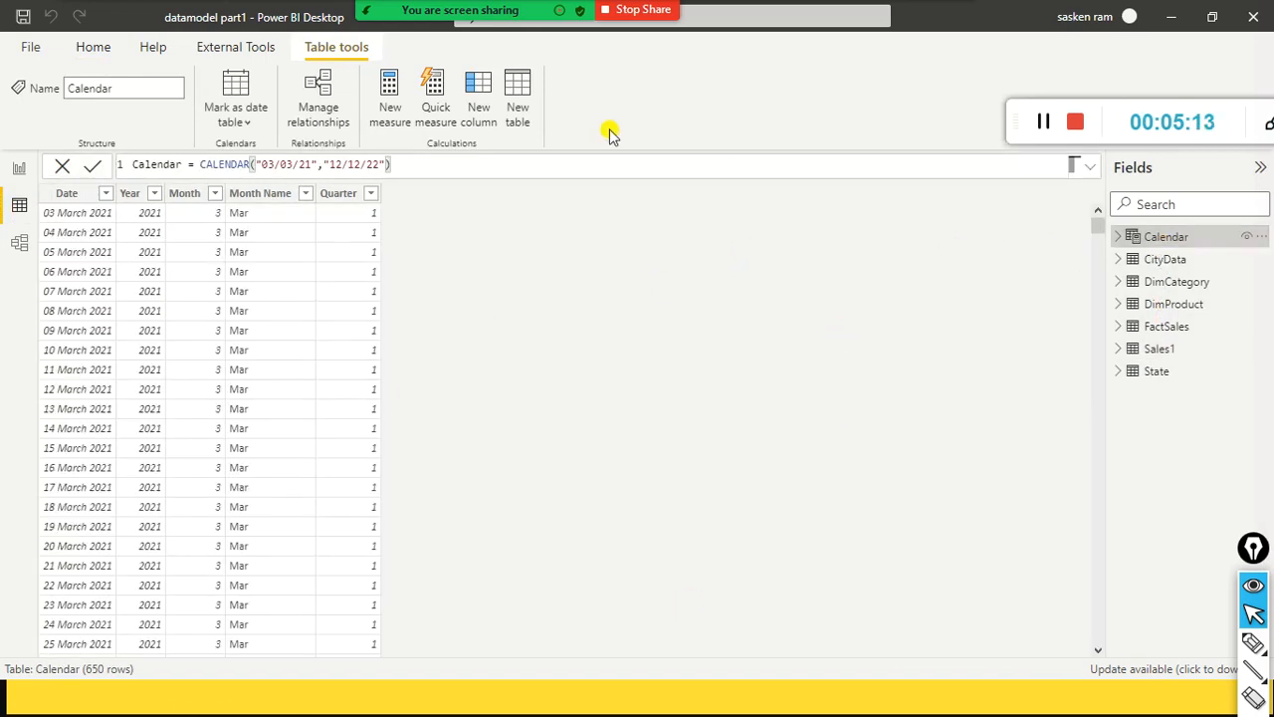
{"action": "left_click_drag", "start_coordinate": [200, 164], "coordinate": [246, 163]}
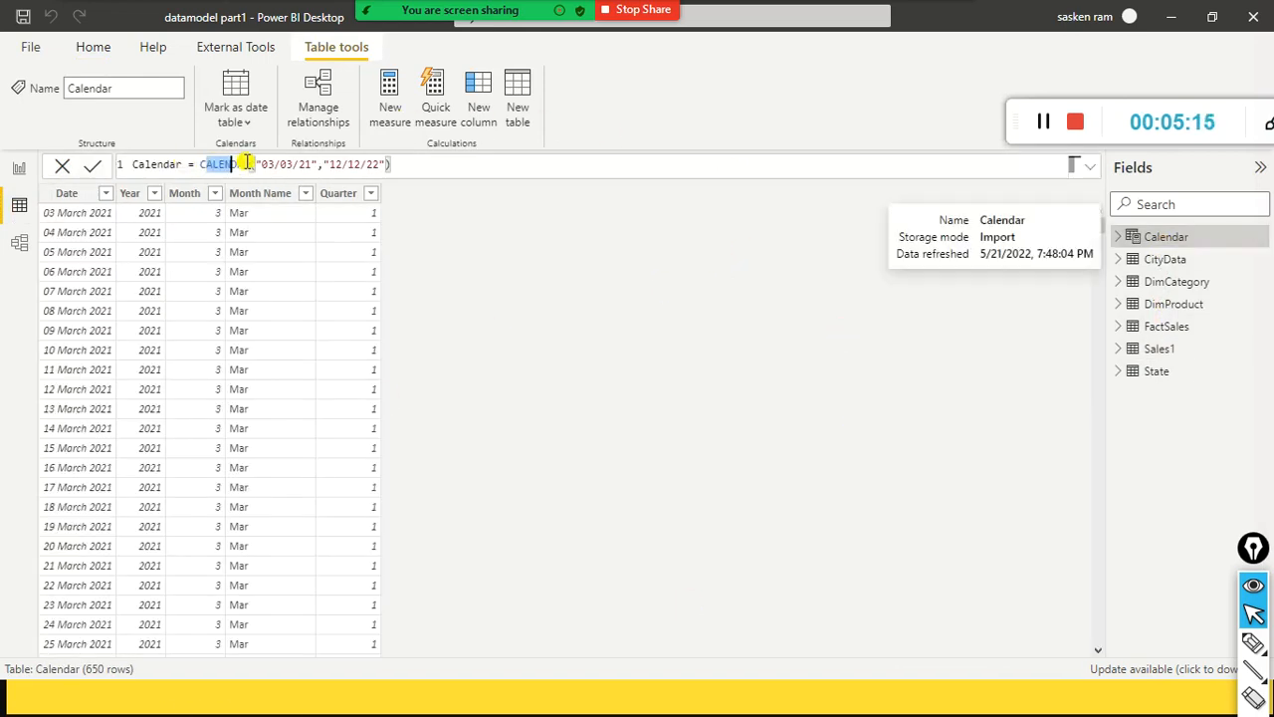
{"action": "left_click", "coordinate": [255, 164]}
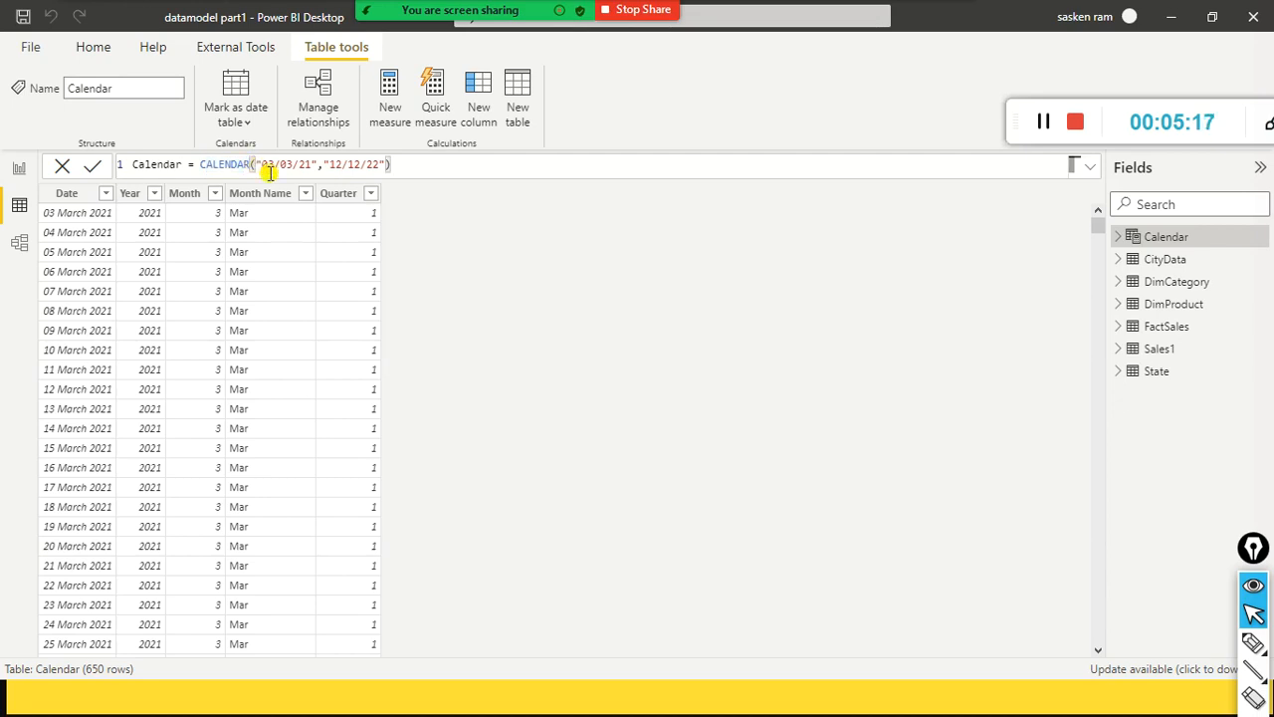
{"action": "left_click_drag", "start_coordinate": [255, 164], "coordinate": [295, 165]}
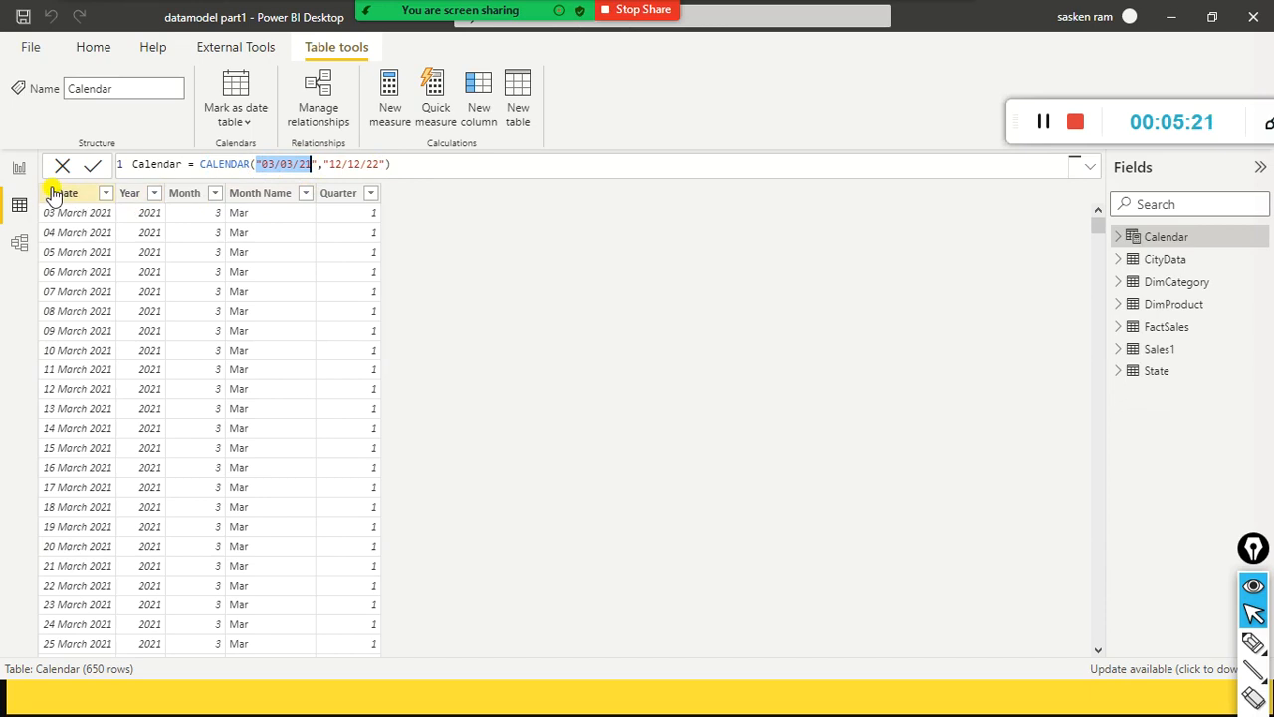
{"action": "left_click", "coordinate": [364, 166]}
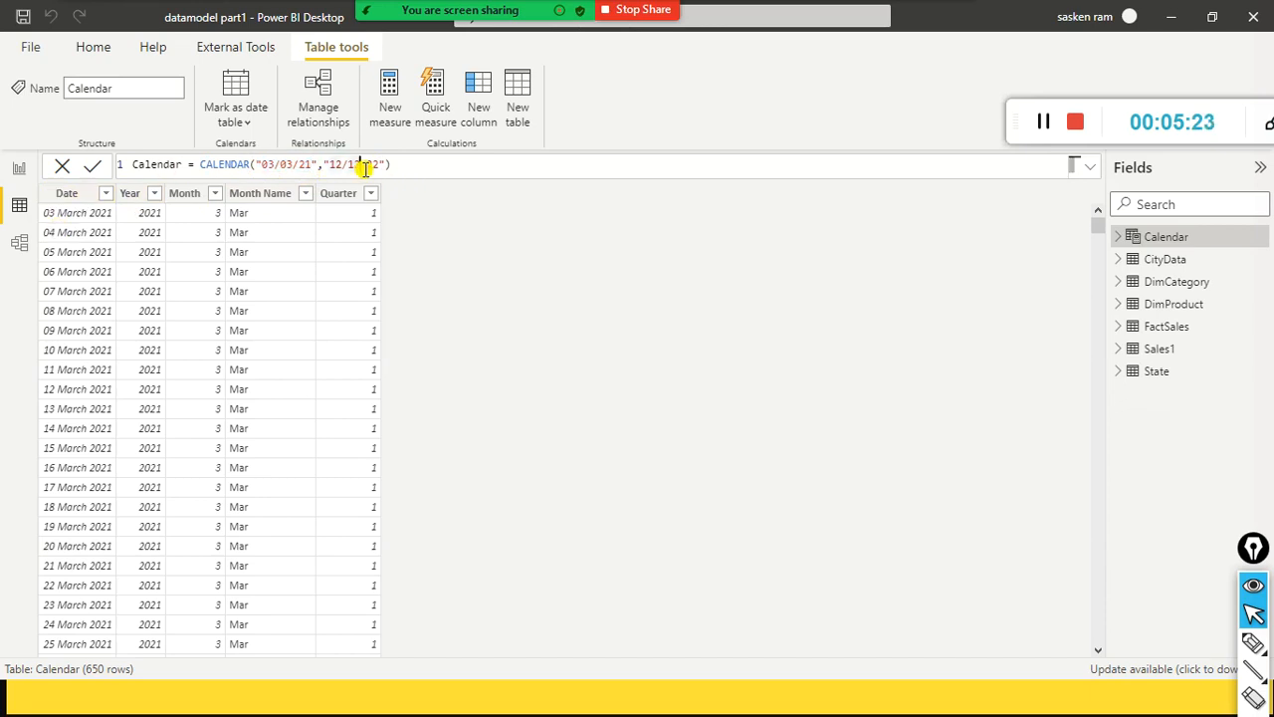
{"action": "left_click_drag", "start_coordinate": [264, 164], "coordinate": [366, 165]}
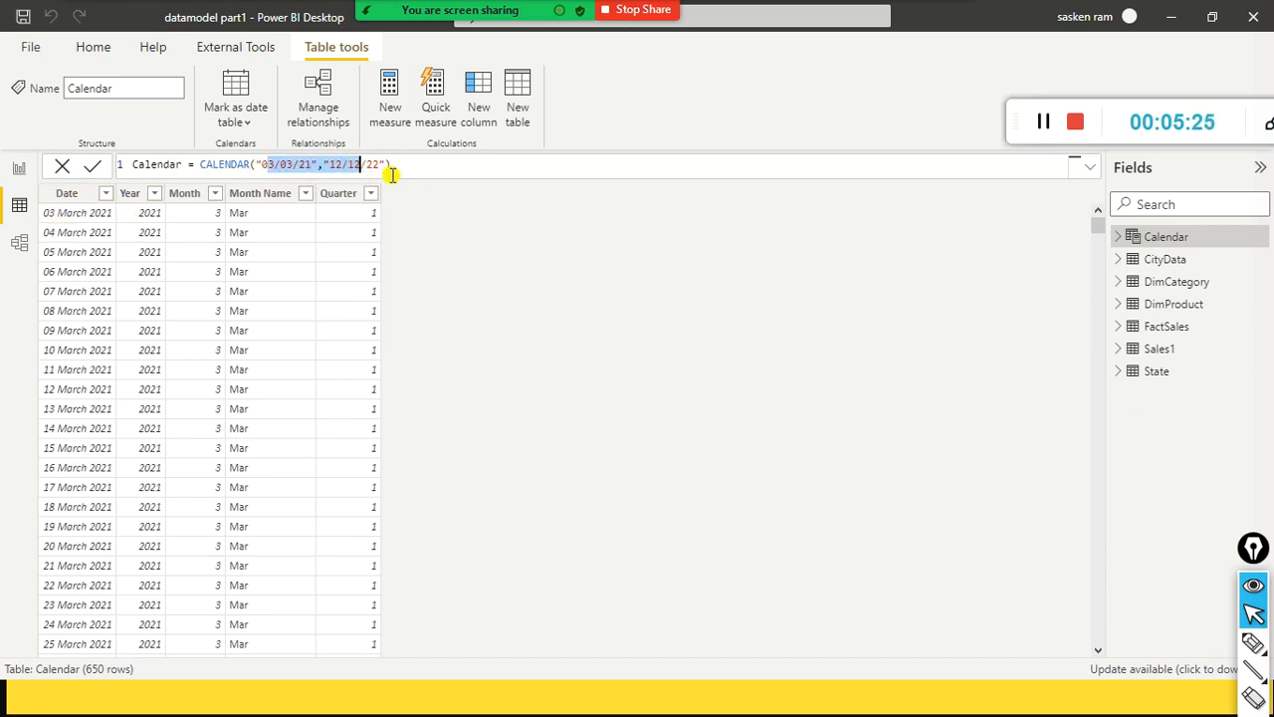
{"action": "left_click", "coordinate": [393, 174]}
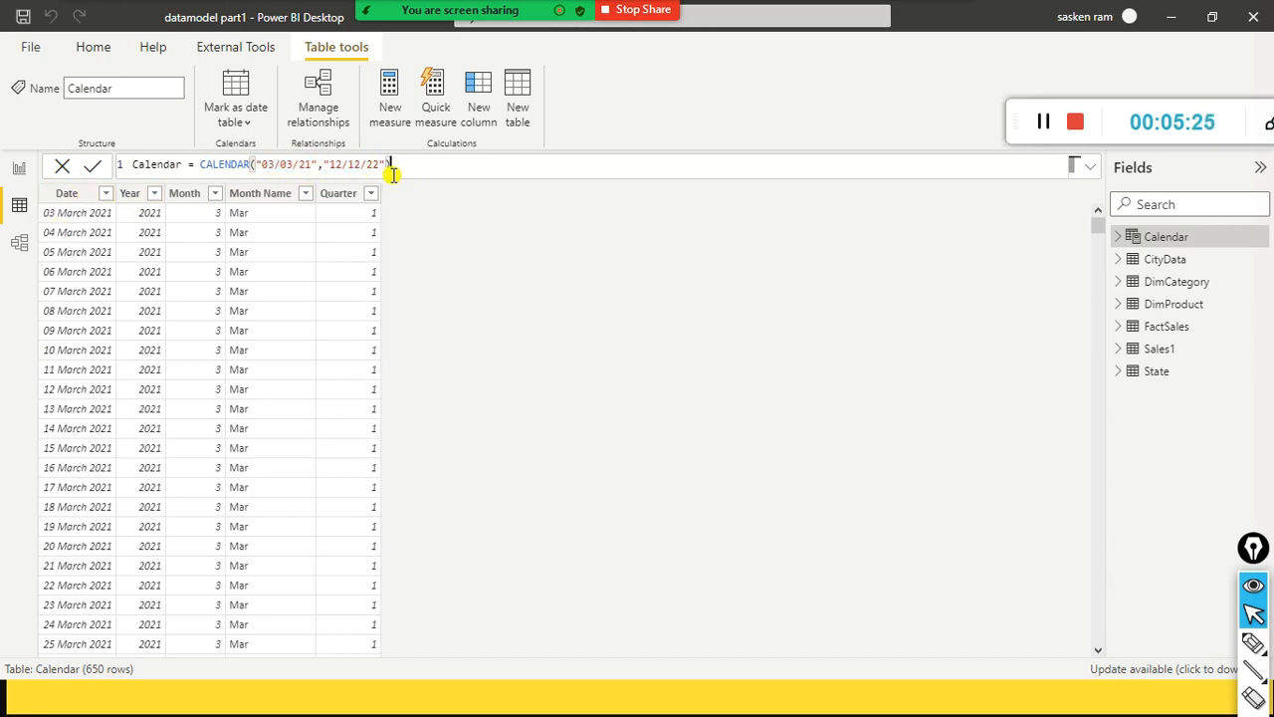
{"action": "left_click_drag", "start_coordinate": [263, 164], "coordinate": [286, 170]}
{"action": "left_click", "coordinate": [256, 168]}
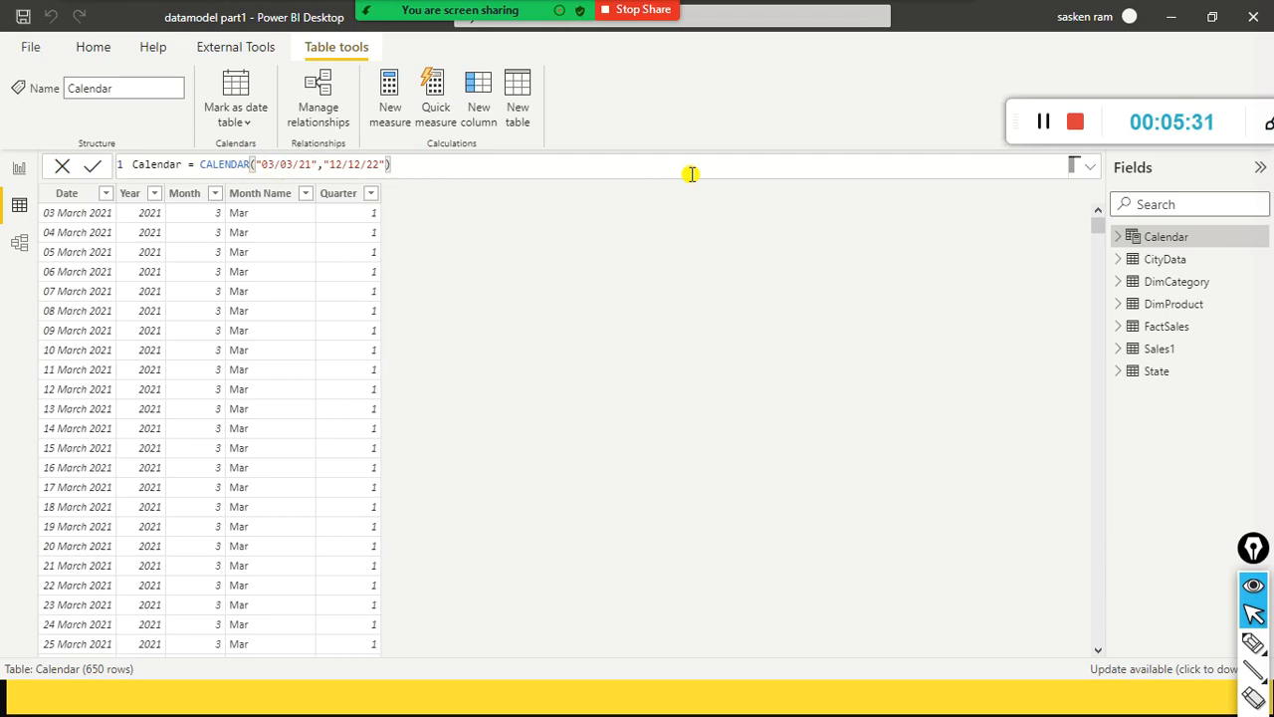
{"action": "type", "text": "min"}
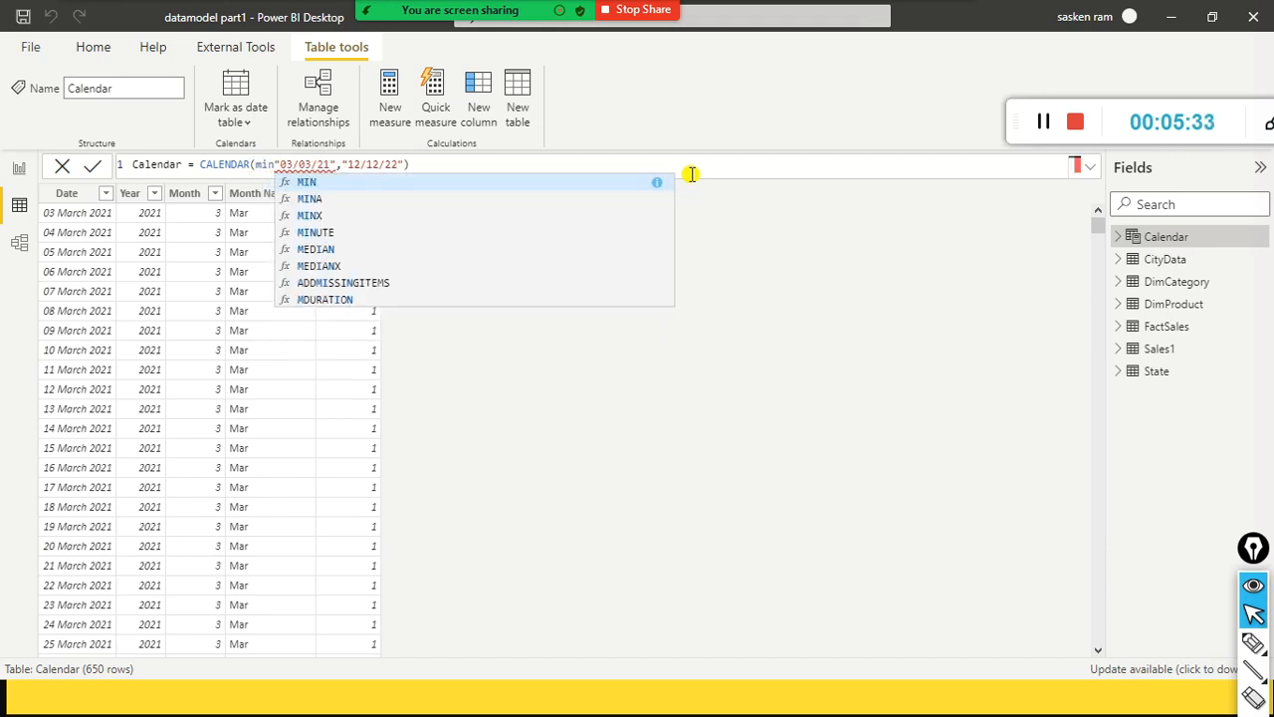
{"action": "type", "text": "(rde"}
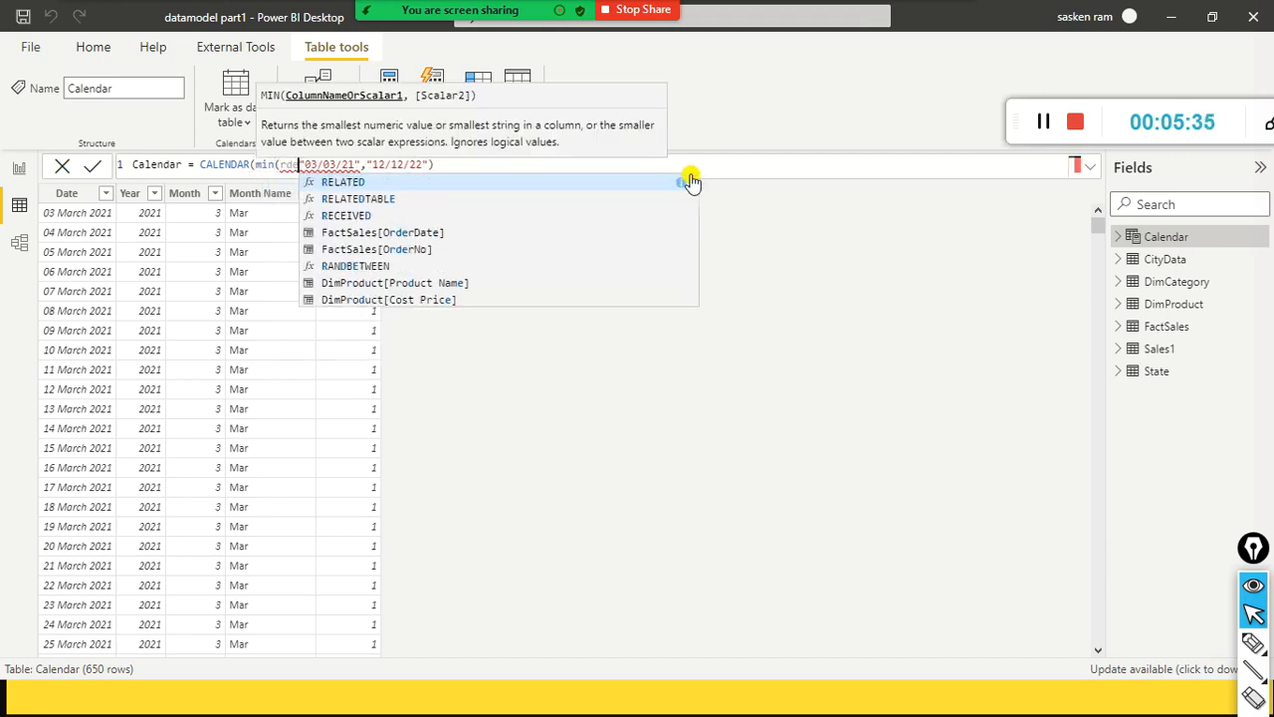
{"action": "key", "text": "BackSpace"}
{"action": "key", "text": "BackSpace"}
{"action": "key", "text": "BackSpace"}
{"action": "key", "text": "BackSpace"}
{"action": "key", "text": "BackSpace"}
{"action": "key", "text": "BackSpace"}
{"action": "key", "text": "BackSpace"}
{"action": "key", "text": "BackSpace"}
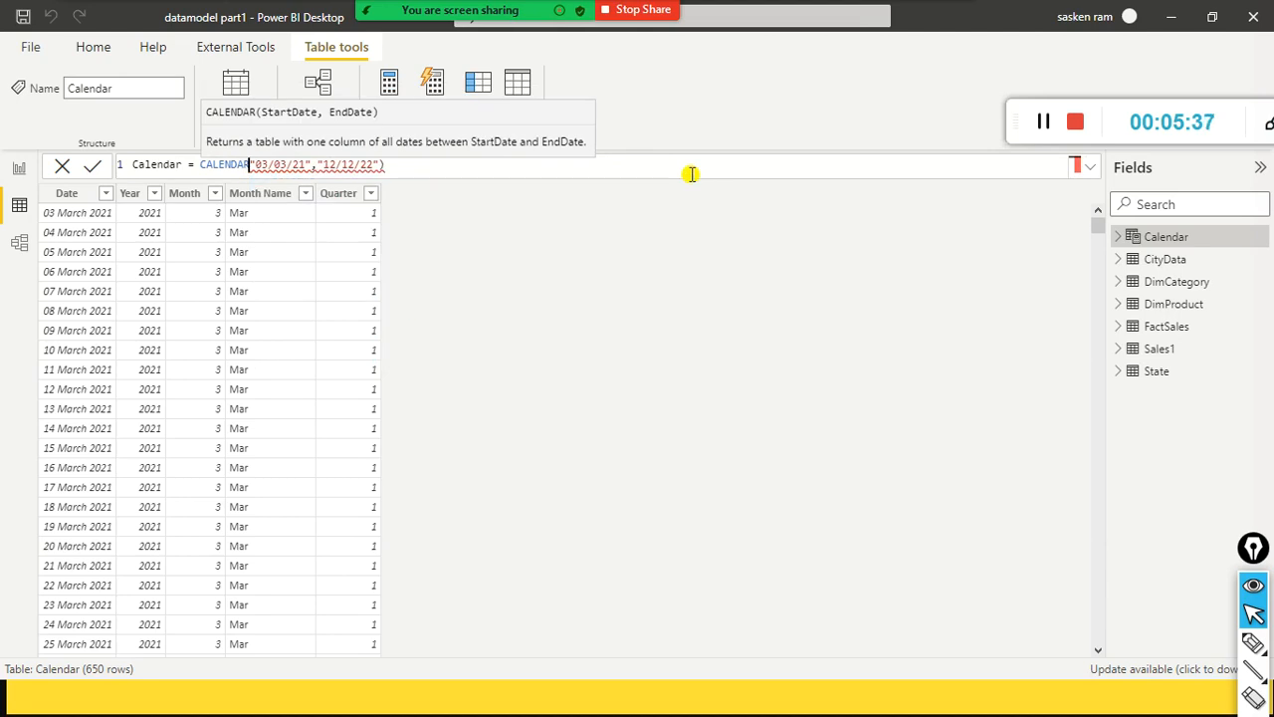
{"action": "type", "text": "("}
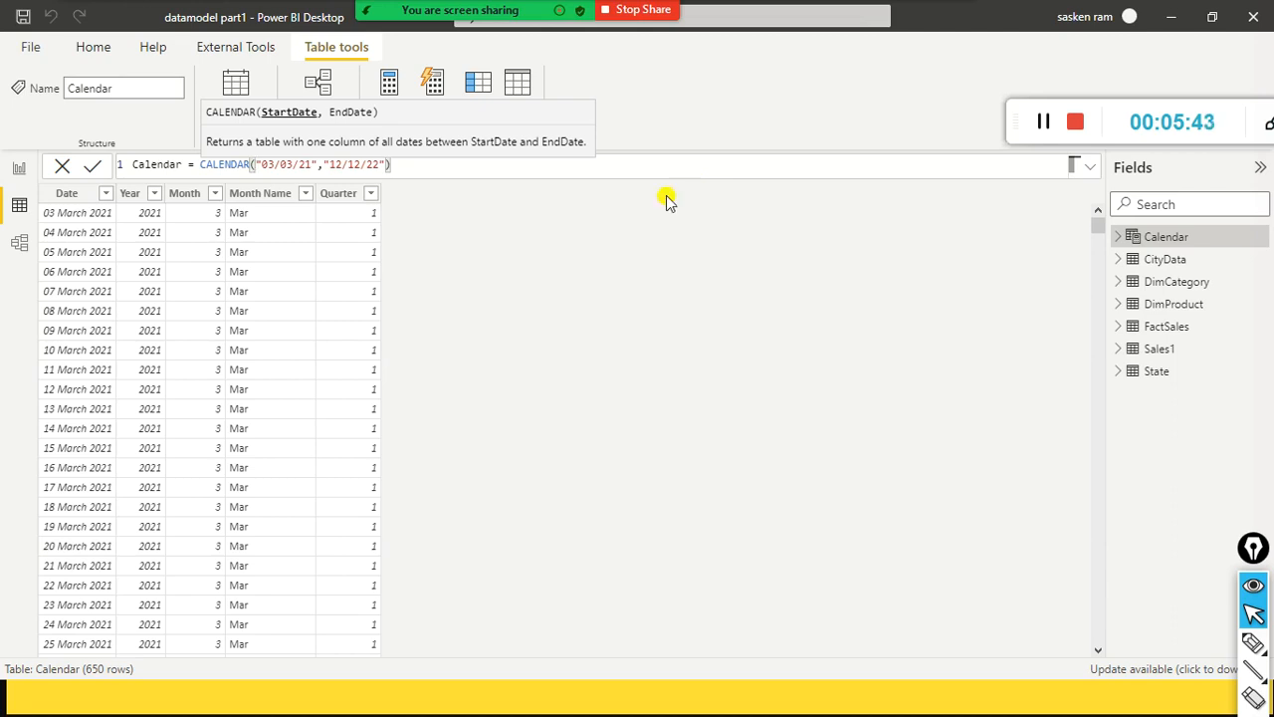
Compare the Calendar formula's end date with the table's rows by checking through to the last date and returning to the first
{"action": "left_click", "coordinate": [361, 164]}
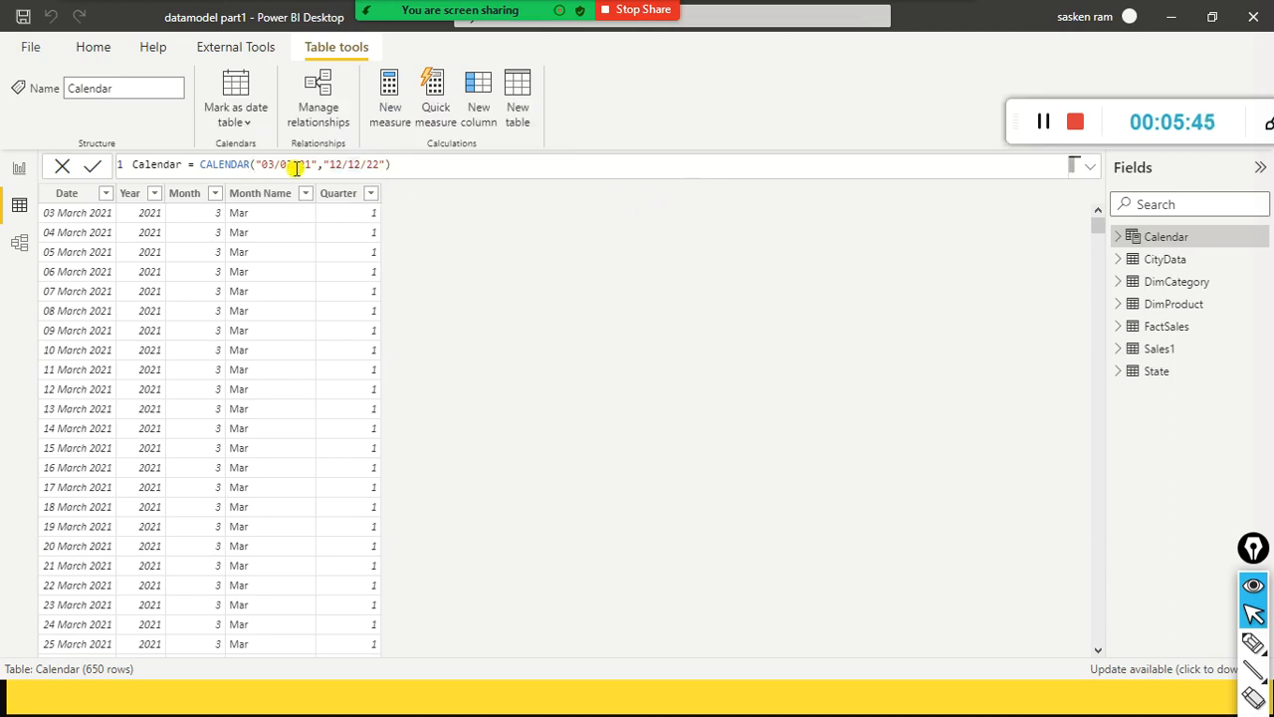
{"action": "left_click", "coordinate": [383, 168]}
{"action": "left_click_drag", "start_coordinate": [321, 169], "coordinate": [361, 167]}
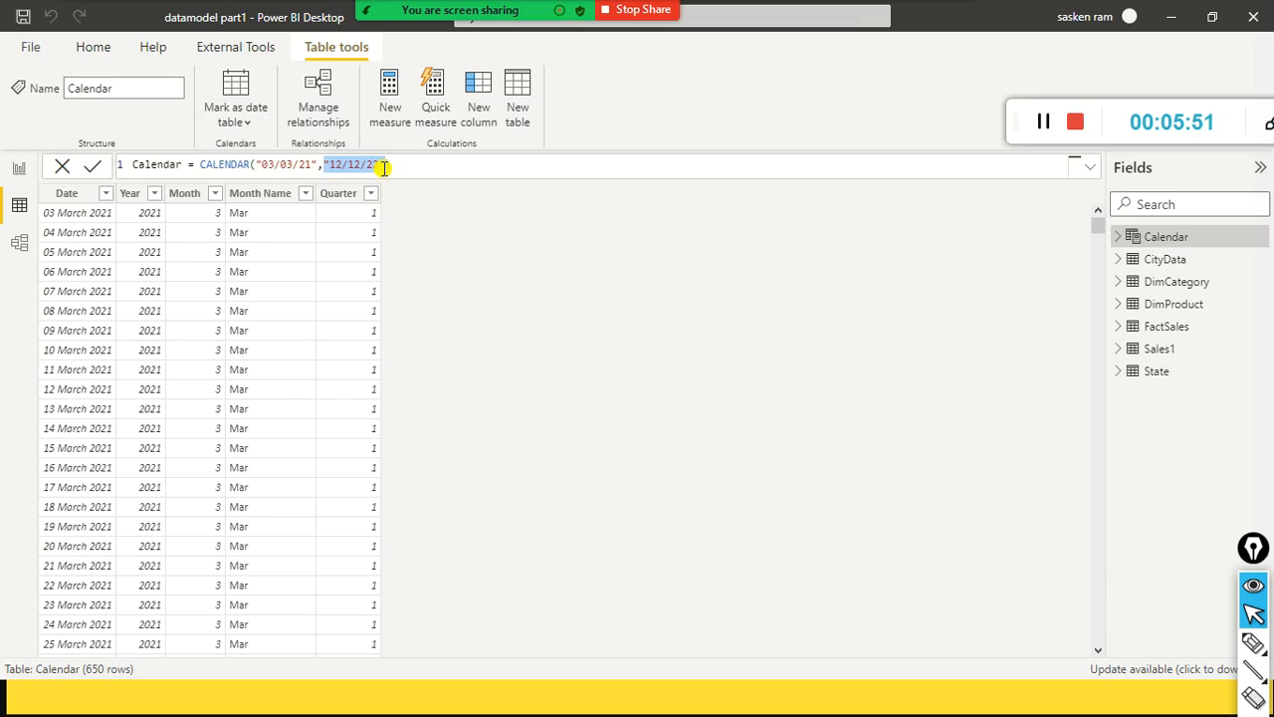
{"action": "left_click", "coordinate": [429, 222]}
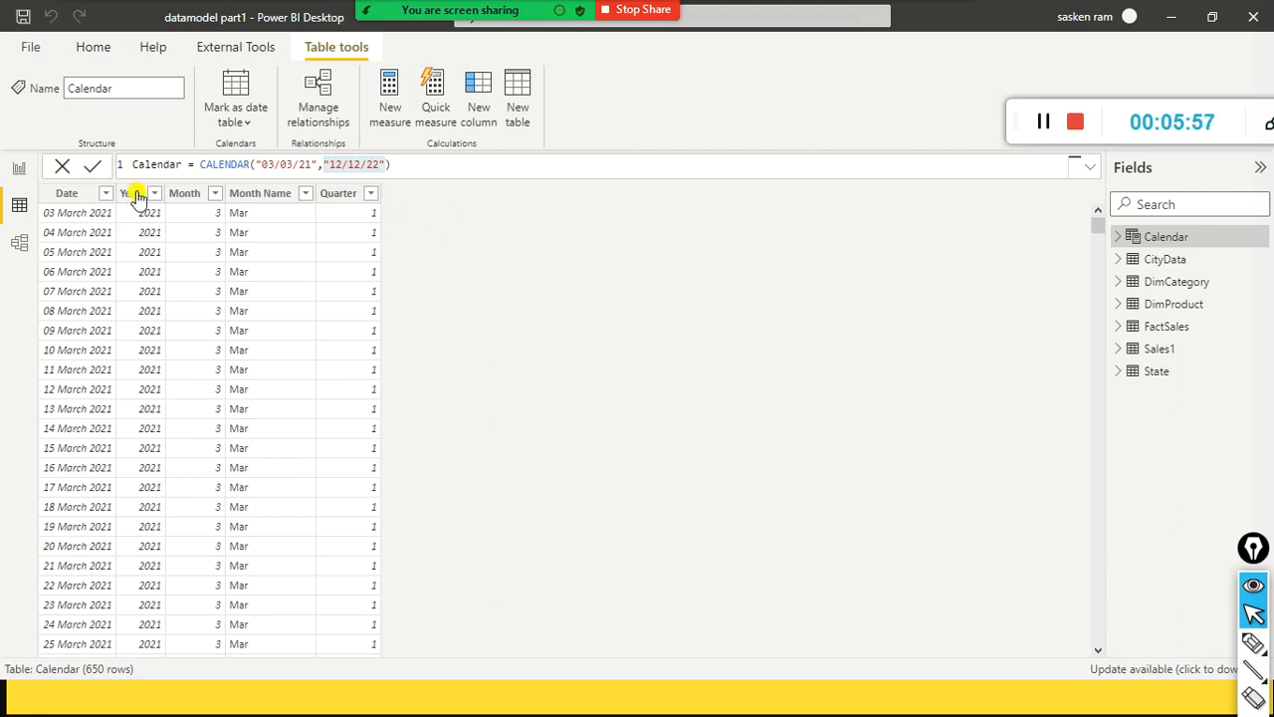
{"action": "left_click", "coordinate": [368, 164]}
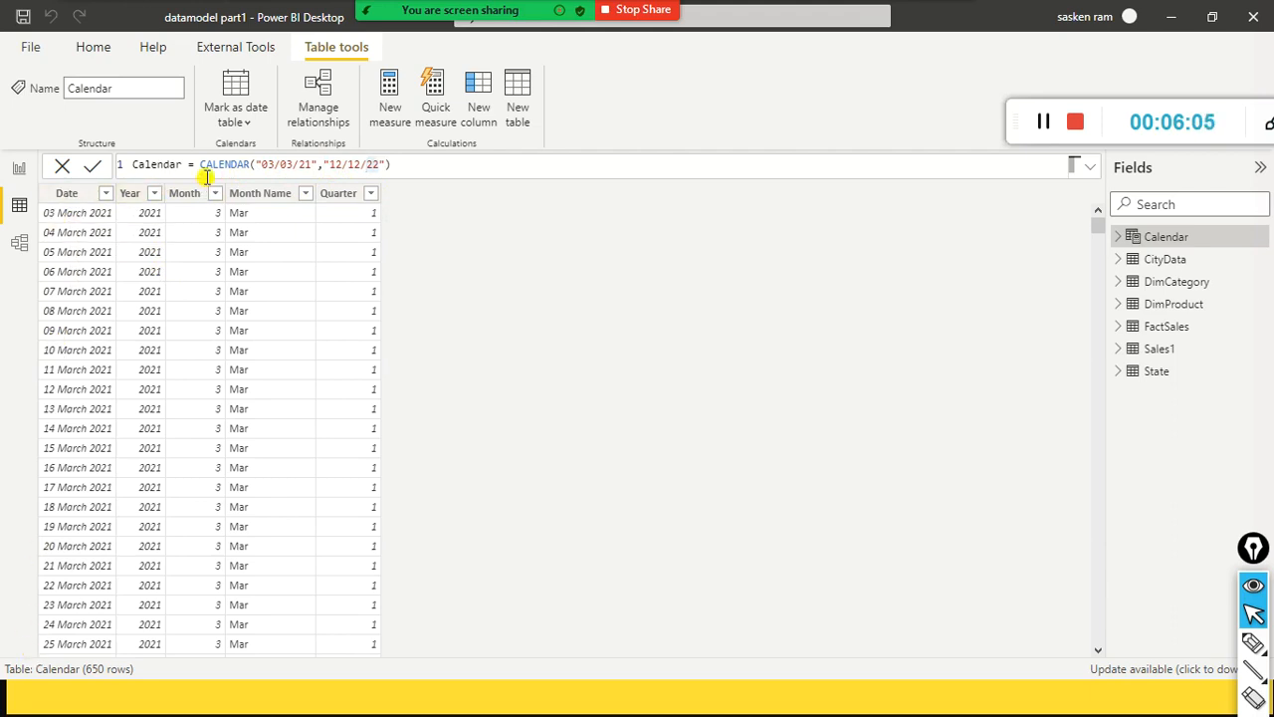
{"action": "left_click_drag", "start_coordinate": [203, 164], "coordinate": [440, 159]}
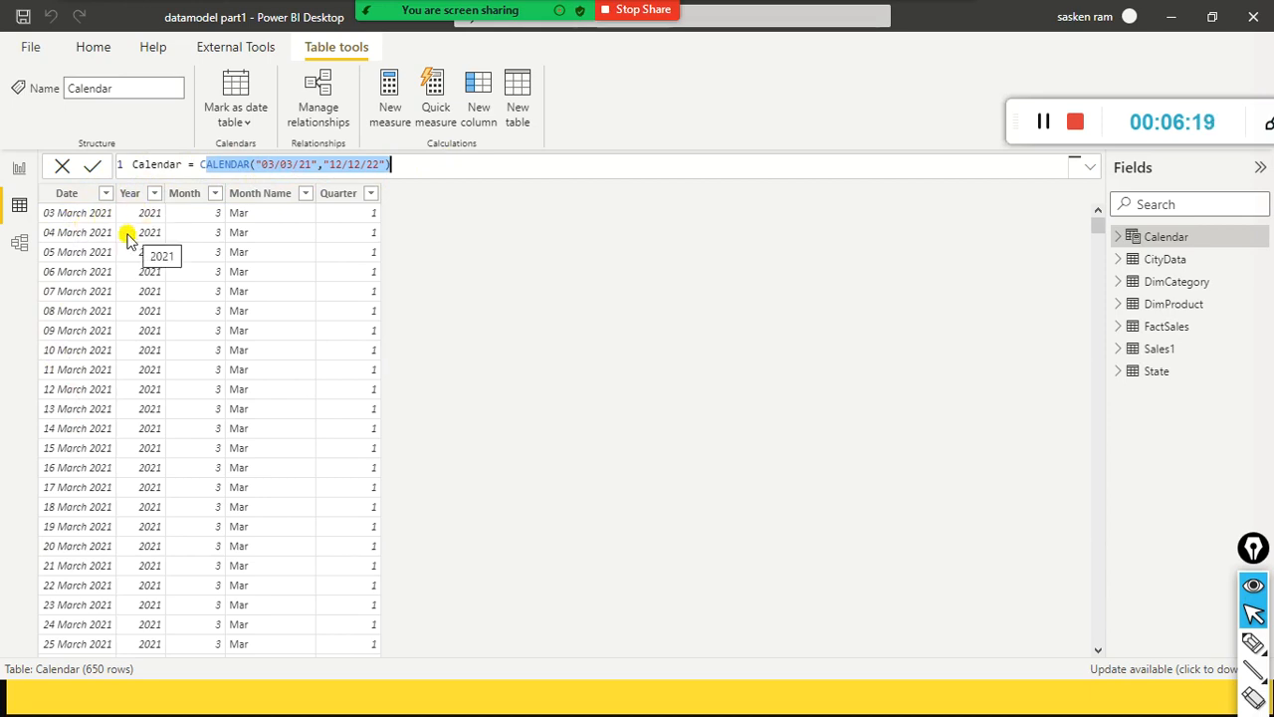
{"action": "left_click", "coordinate": [364, 159]}
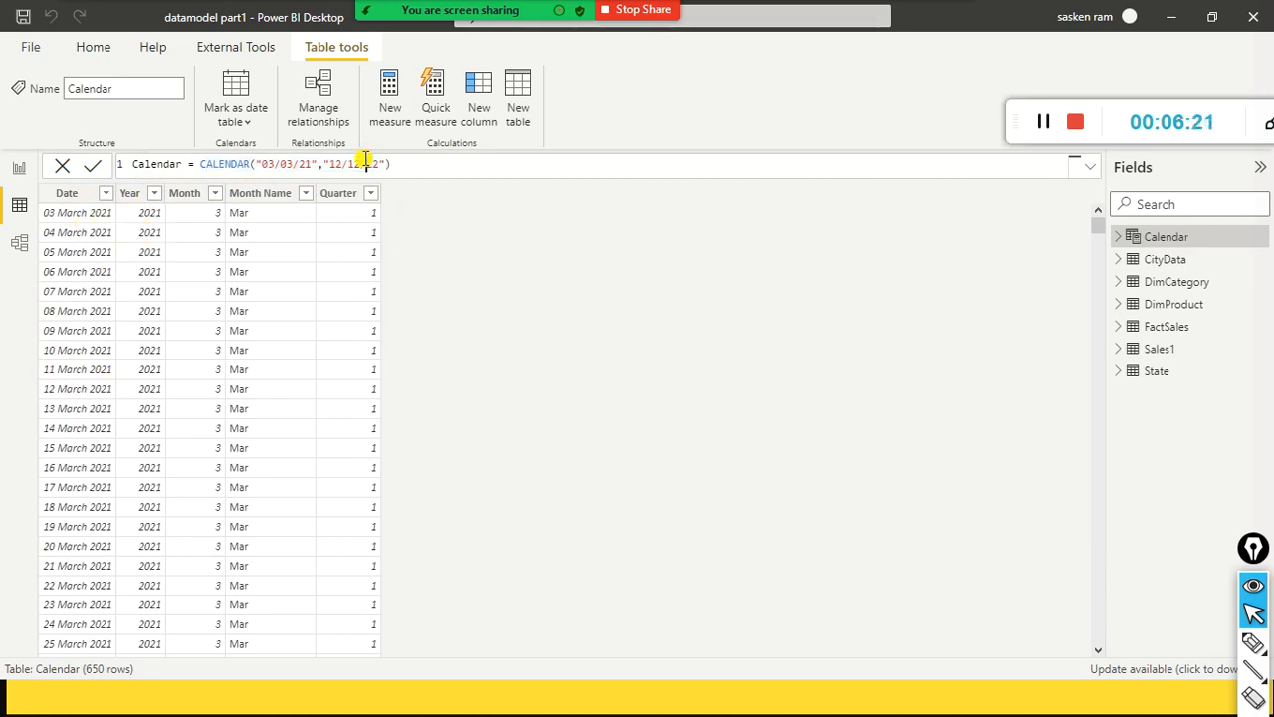
{"action": "scroll", "coordinate": [305, 478], "scroll_direction": "down", "scroll_amount": 3}
{"action": "scroll", "coordinate": [189, 651], "scroll_direction": "down", "scroll_amount": 20}
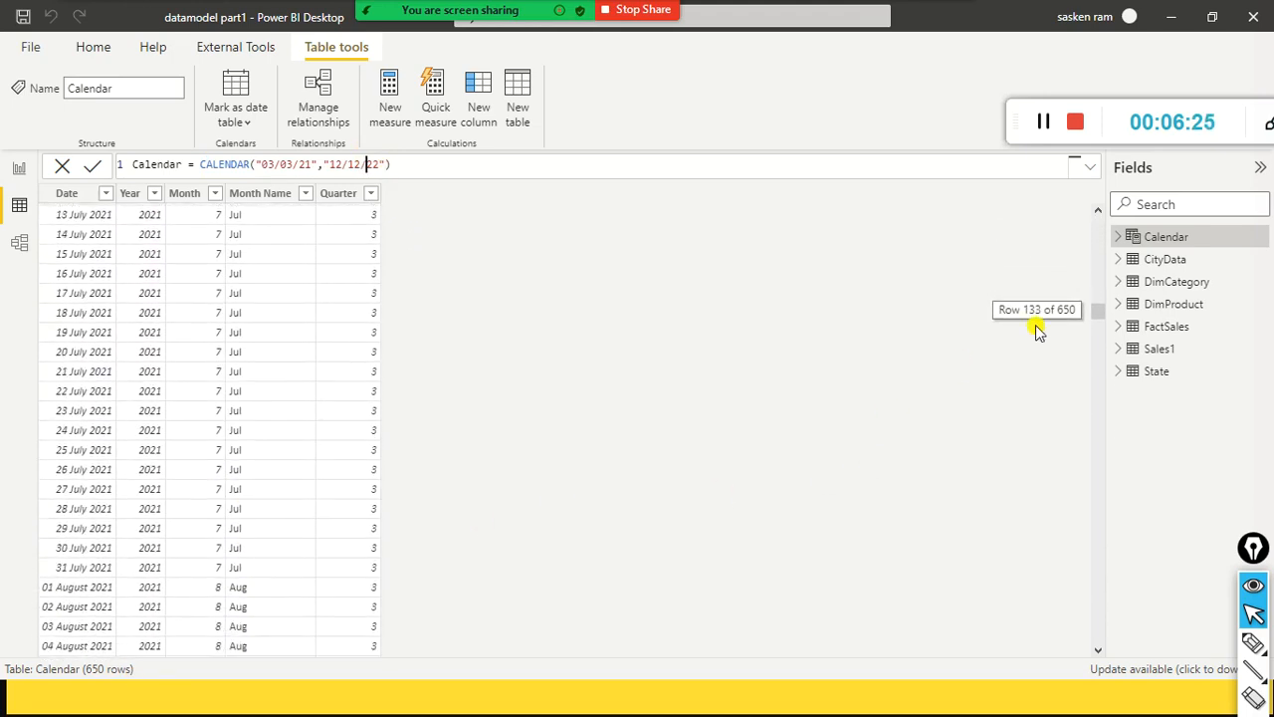
{"action": "left_click_drag", "start_coordinate": [1099, 322], "coordinate": [1078, 713]}
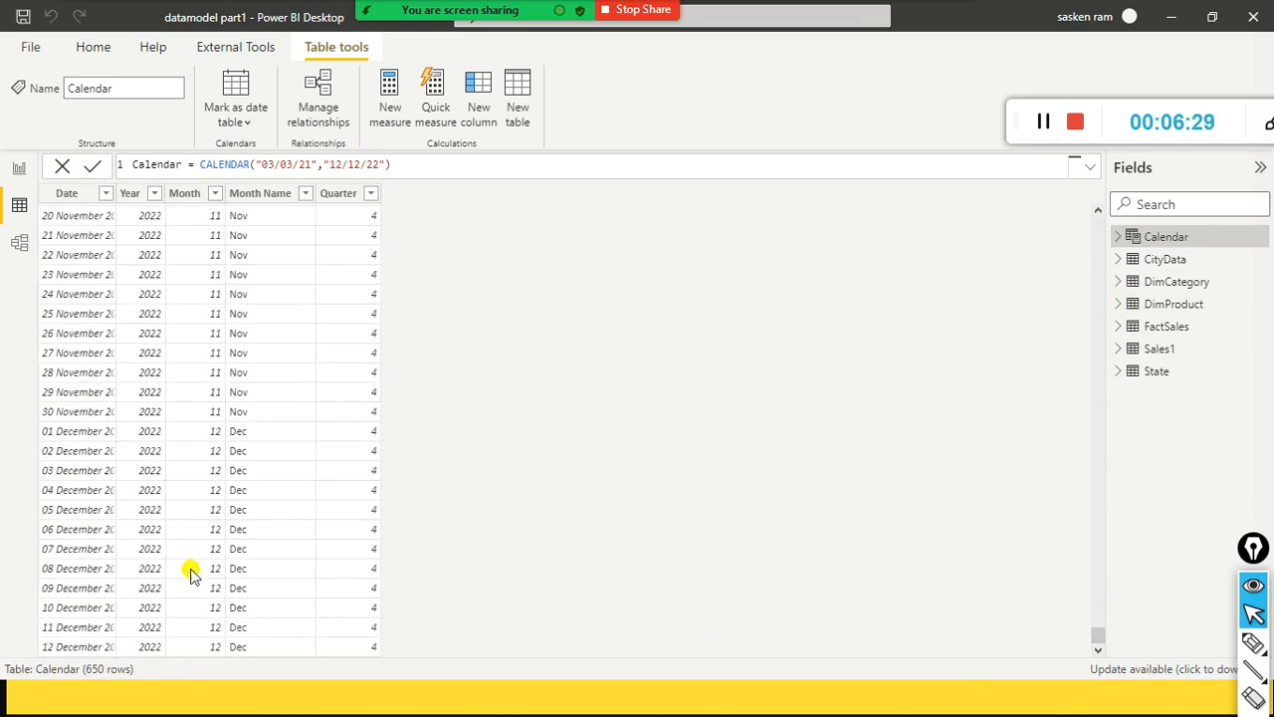
{"action": "left_click_drag", "start_coordinate": [1098, 639], "coordinate": [1135, 165]}
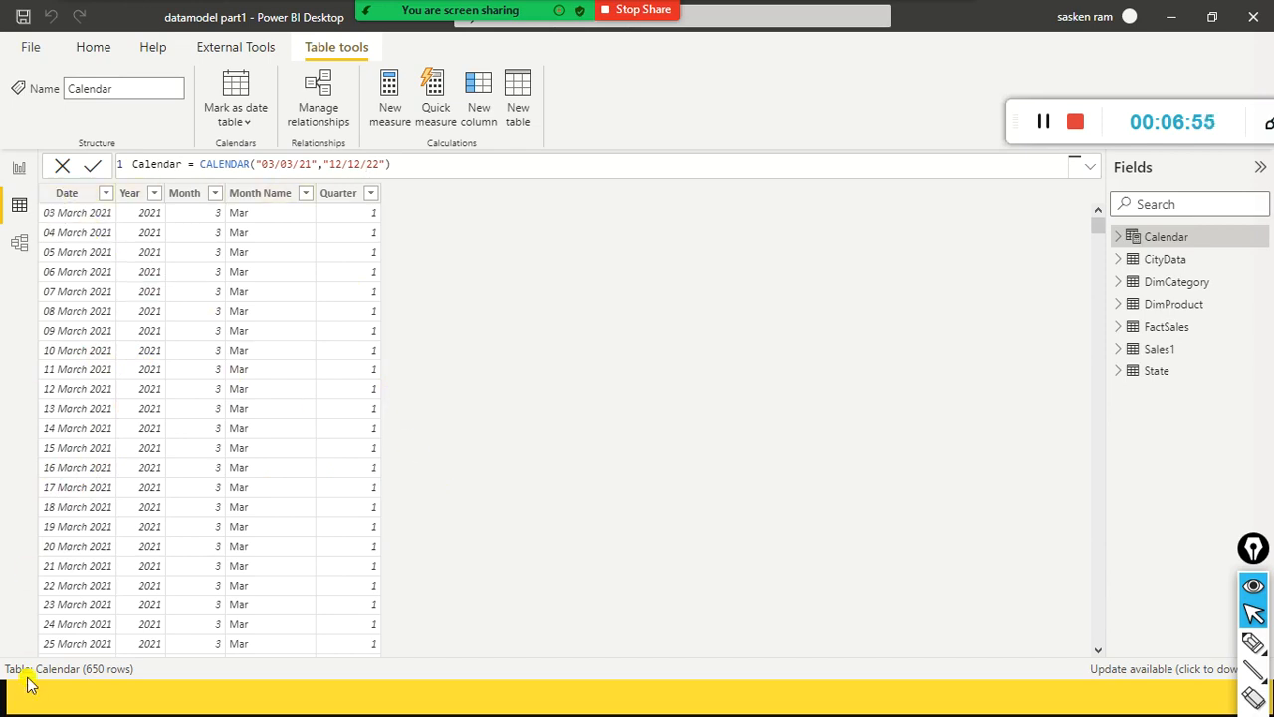
Inspect the formula of the Calendar table's Year column and the Date column it refers to
{"action": "left_click", "coordinate": [135, 197]}
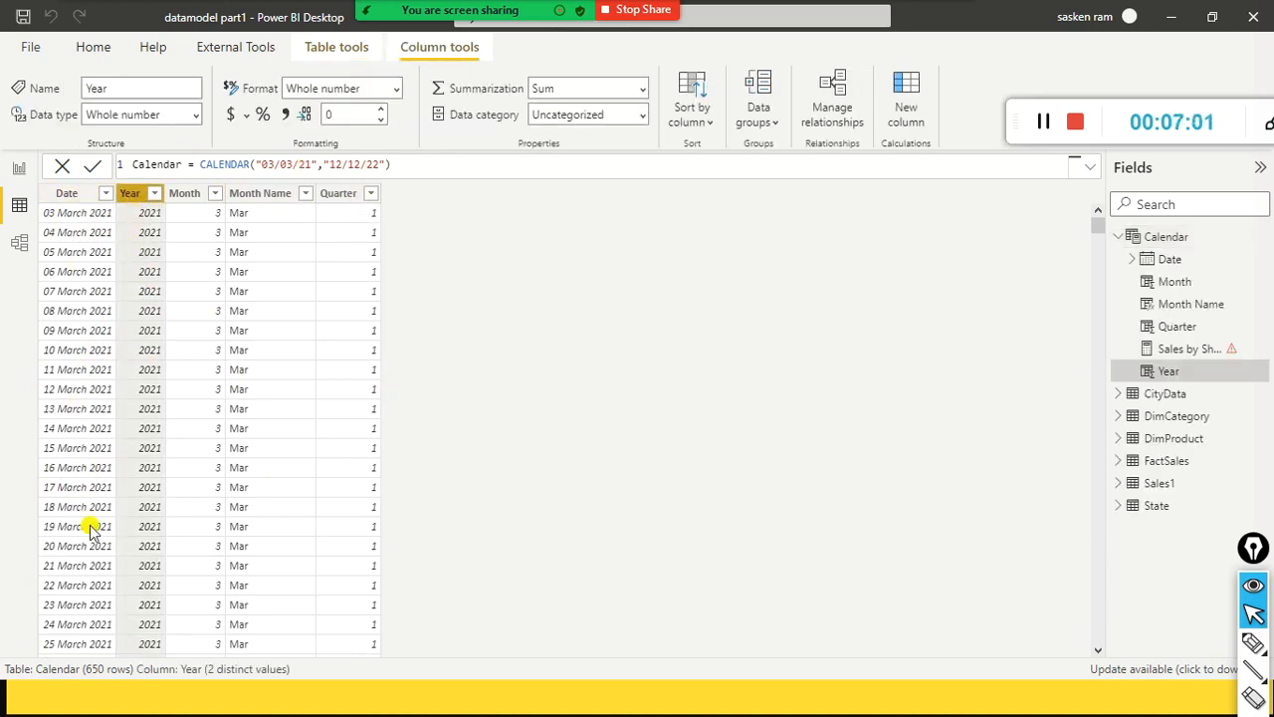
{"action": "left_click", "coordinate": [139, 221]}
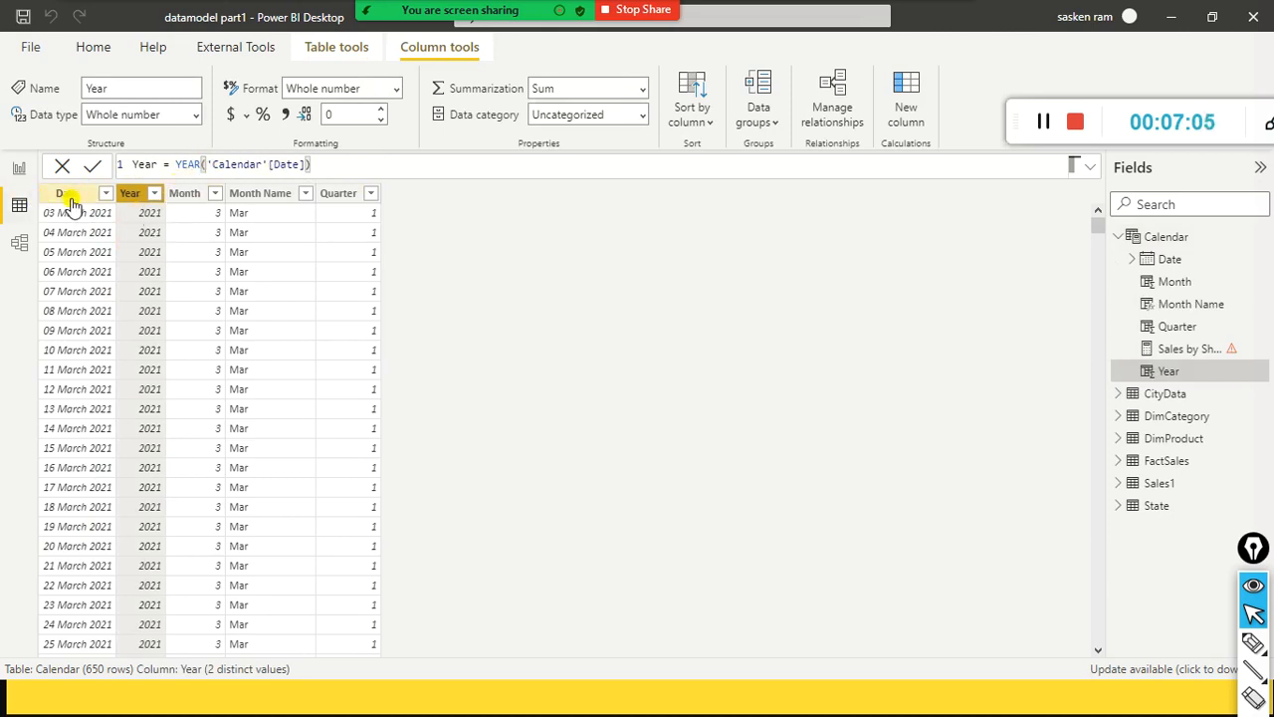
{"action": "left_click_drag", "start_coordinate": [161, 166], "coordinate": [108, 169]}
{"action": "left_click", "coordinate": [175, 166]}
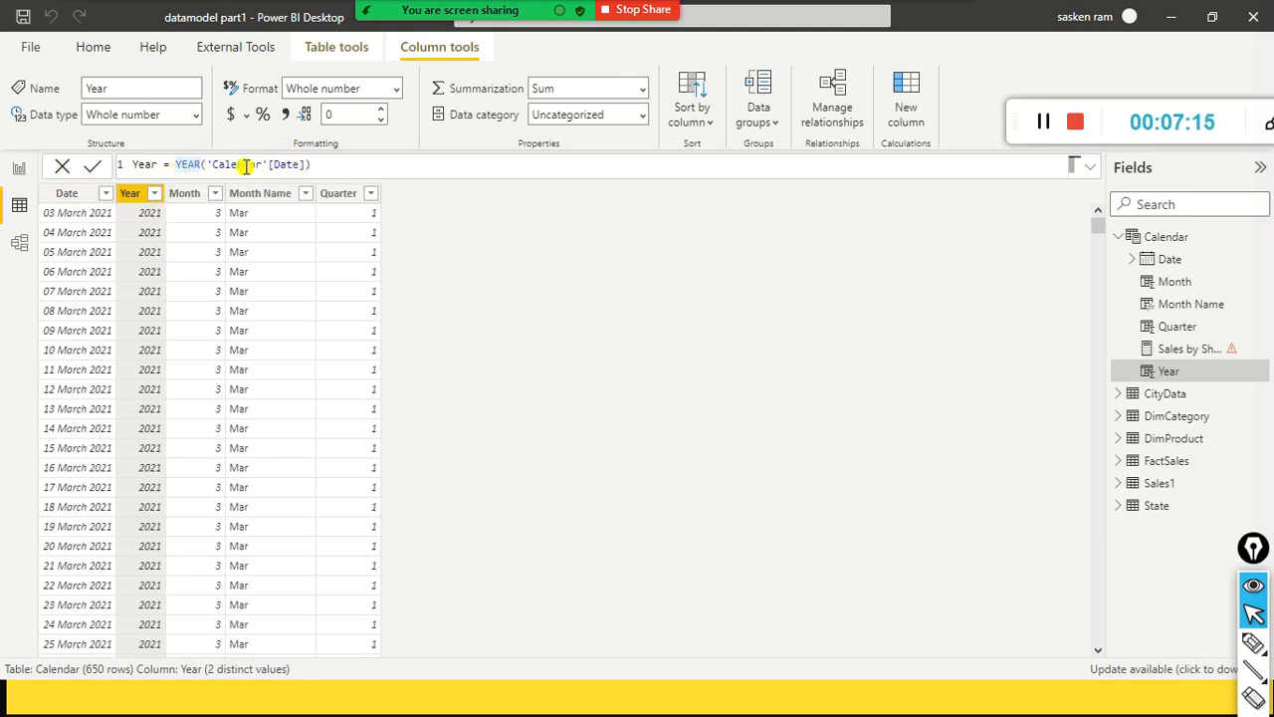
{"action": "left_click", "coordinate": [73, 199]}
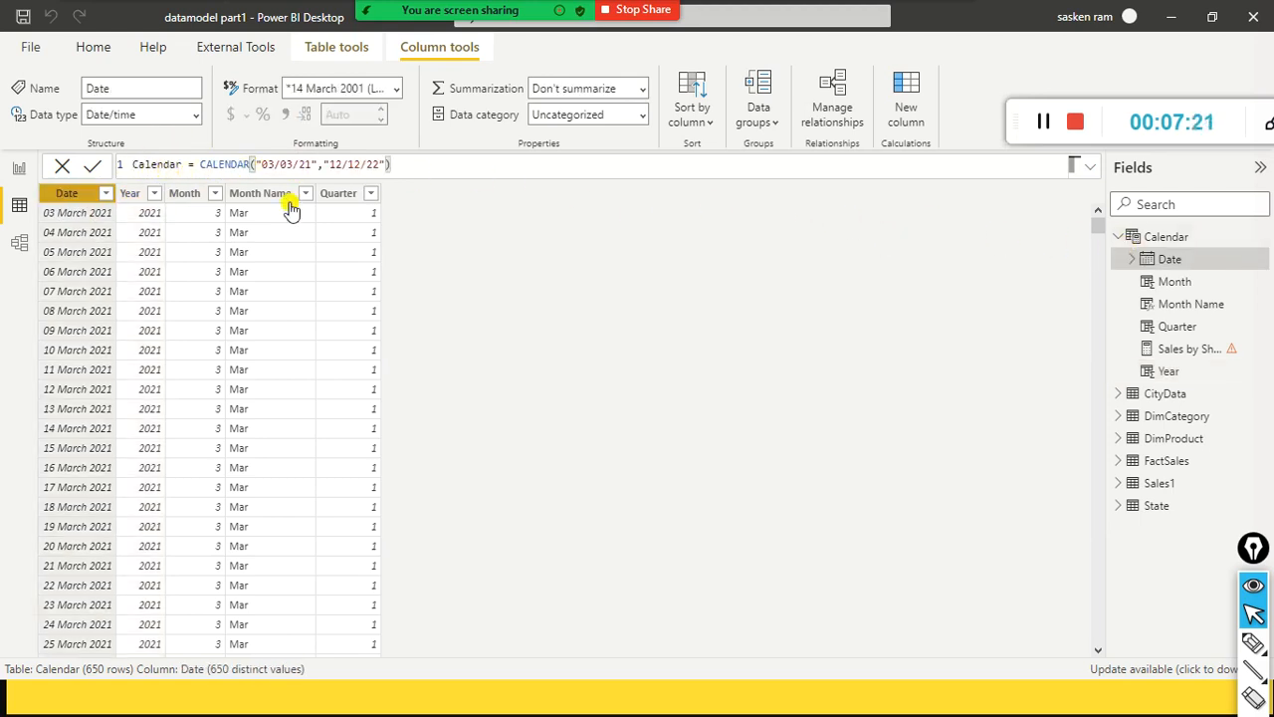
Examine the formulas behind the Calendar table's Year, Month Name and Quarter columns
{"action": "left_click", "coordinate": [129, 195]}
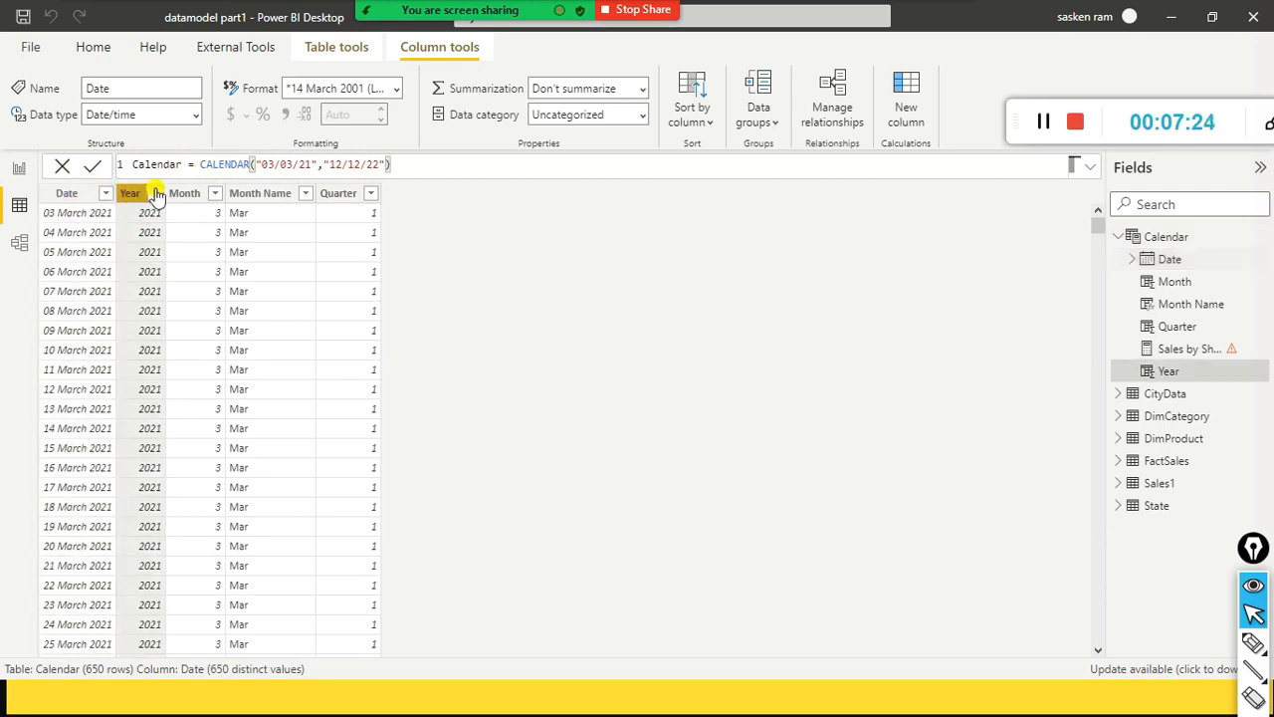
{"action": "left_click_drag", "start_coordinate": [227, 165], "coordinate": [276, 166]}
{"action": "left_click", "coordinate": [299, 166]}
{"action": "left_click_drag", "start_coordinate": [175, 164], "coordinate": [204, 165]}
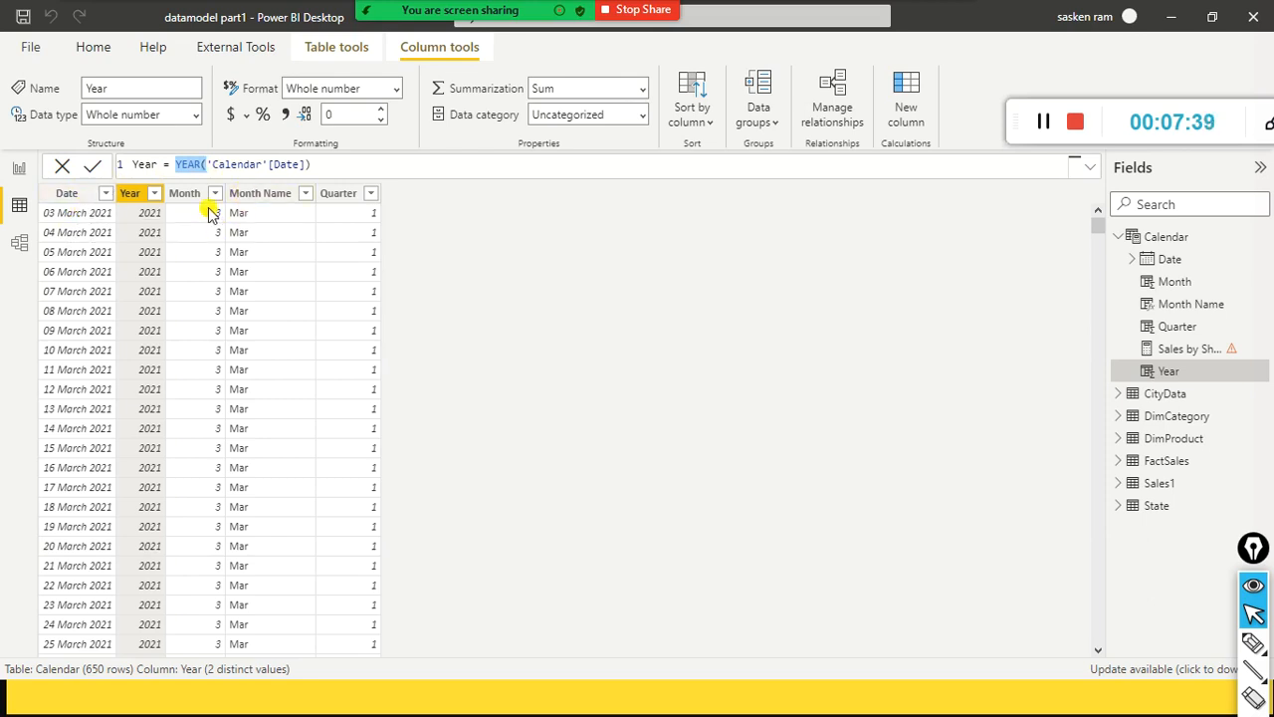
{"action": "left_click", "coordinate": [267, 196]}
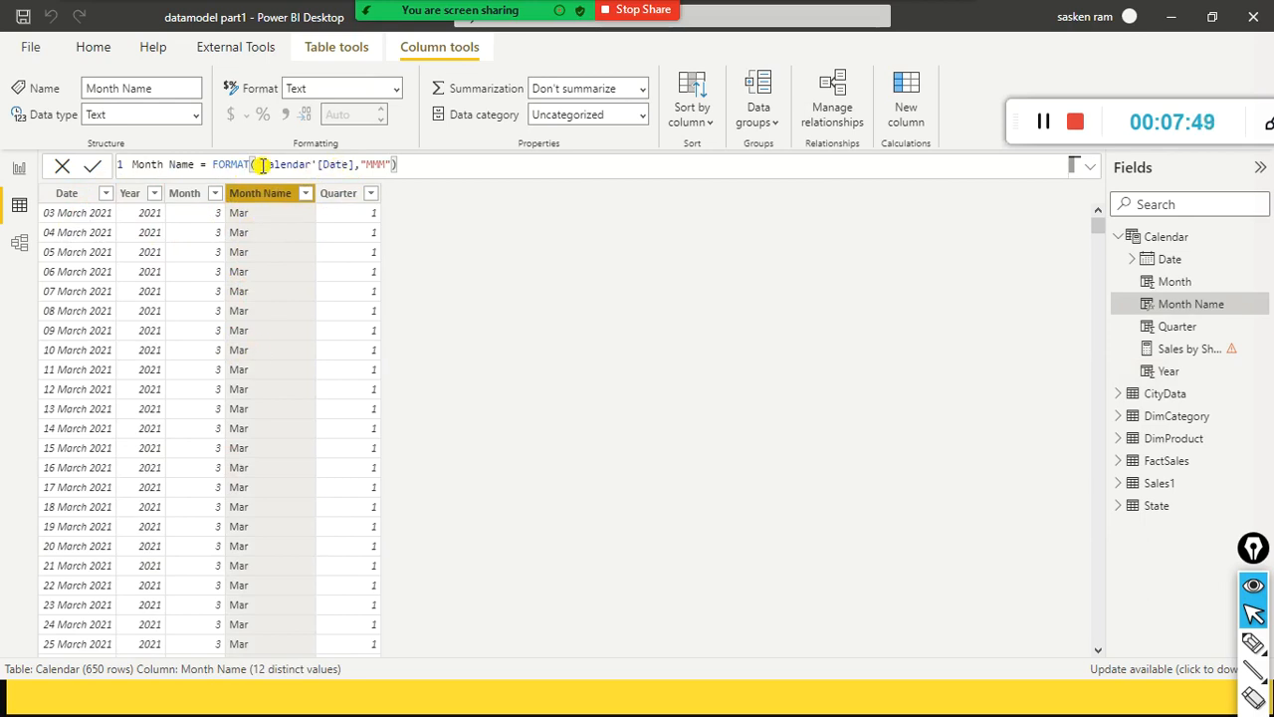
{"action": "left_click", "coordinate": [425, 169]}
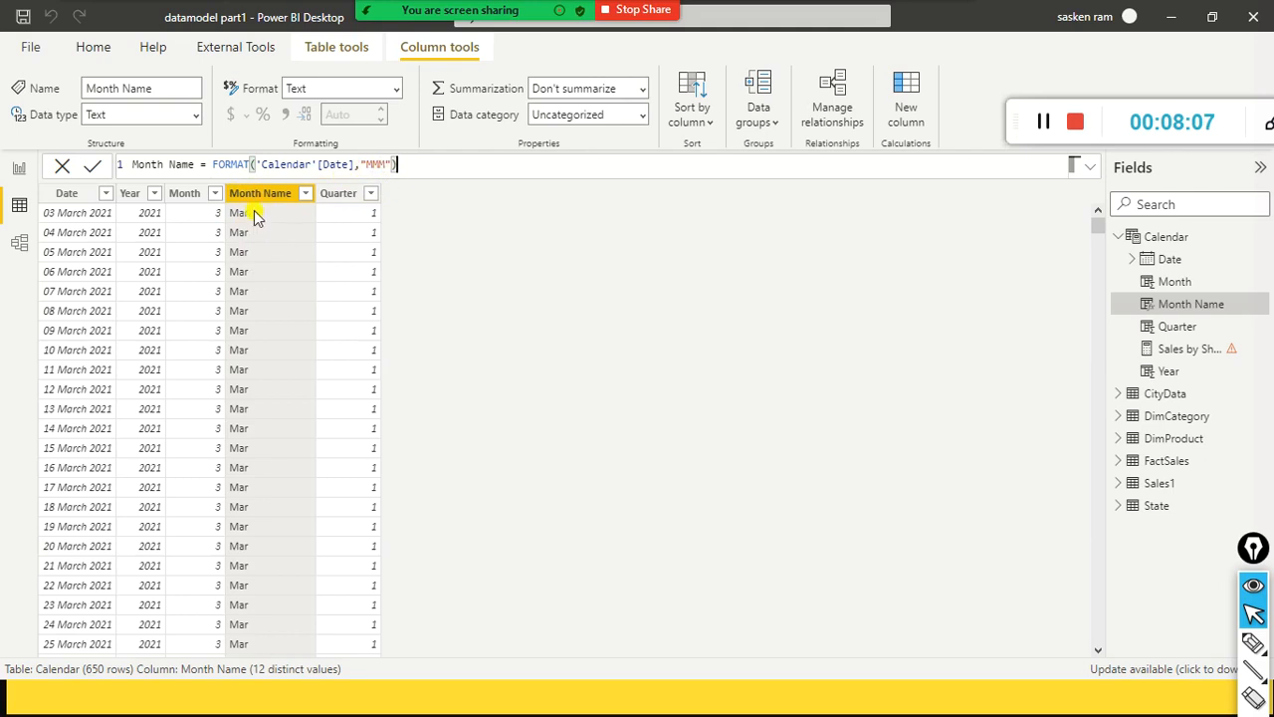
{"action": "left_click", "coordinate": [339, 195]}
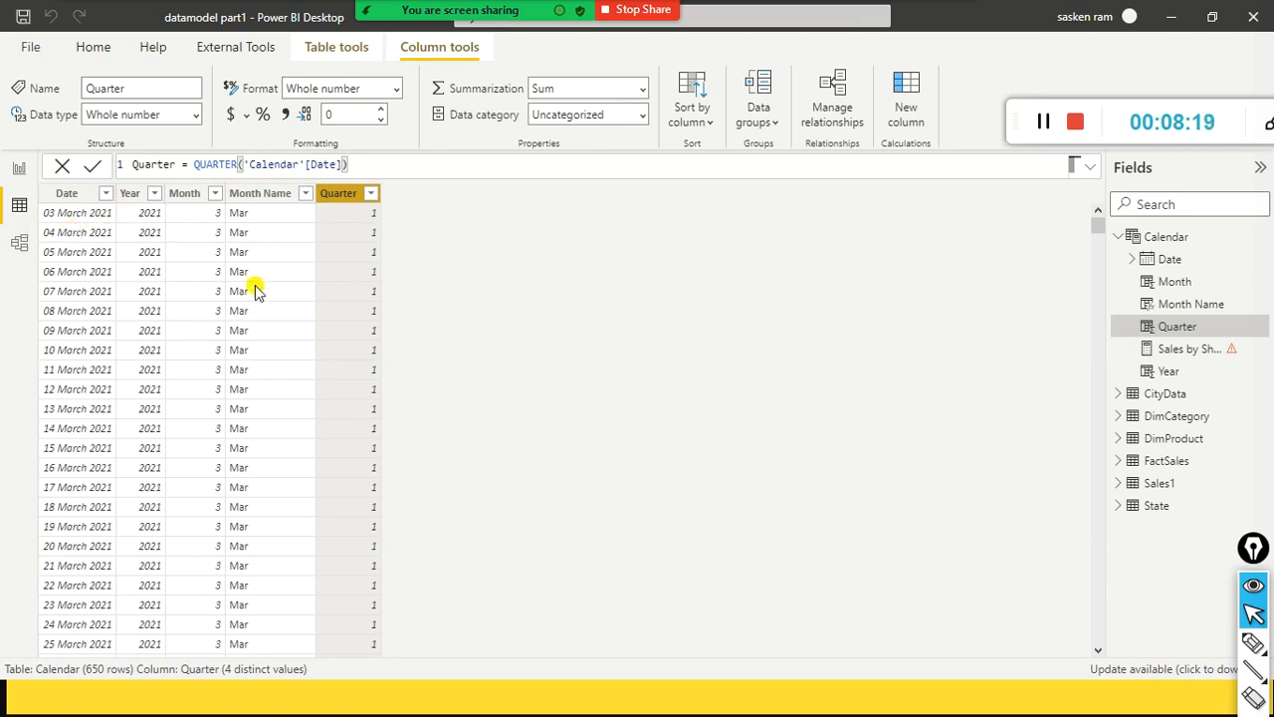
Filter the Calendar table's Quarter column to show only the rows of quarter 2
{"action": "scroll", "coordinate": [328, 428], "scroll_direction": "down", "scroll_amount": 4}
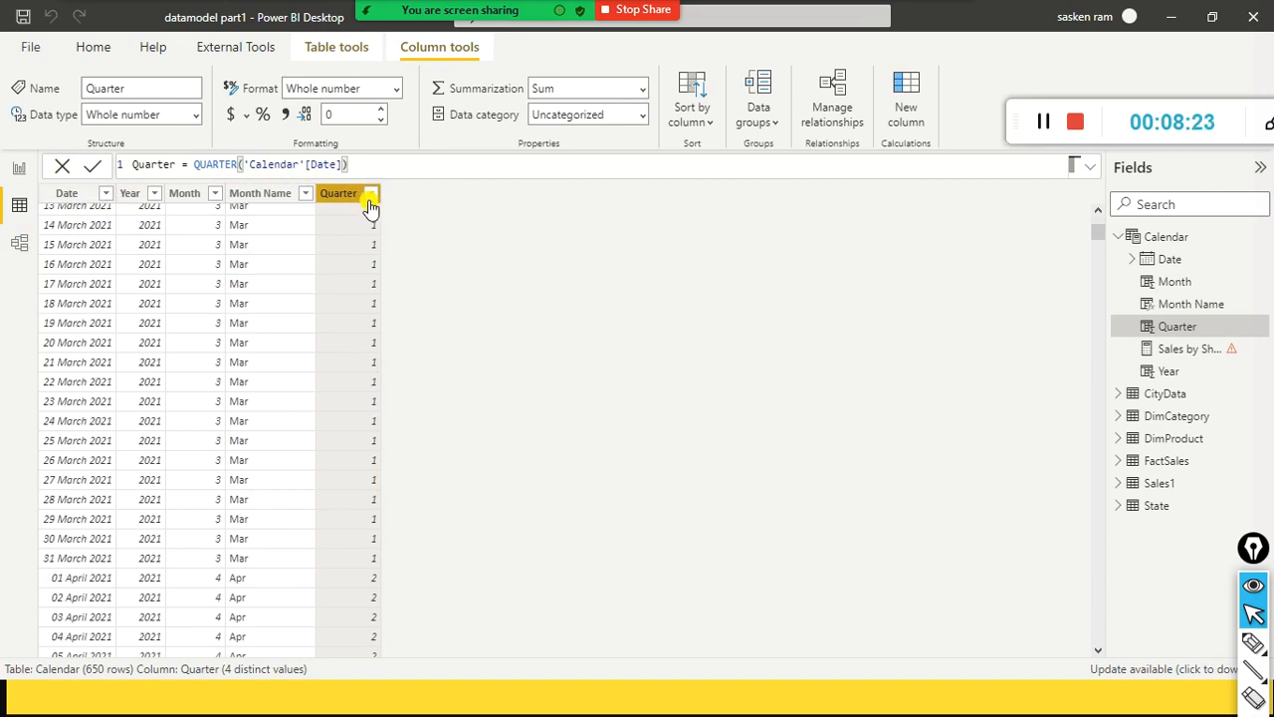
{"action": "left_click", "coordinate": [370, 195]}
{"action": "left_click", "coordinate": [411, 369]}
{"action": "left_click", "coordinate": [410, 355]}
{"action": "left_click", "coordinate": [410, 387]}
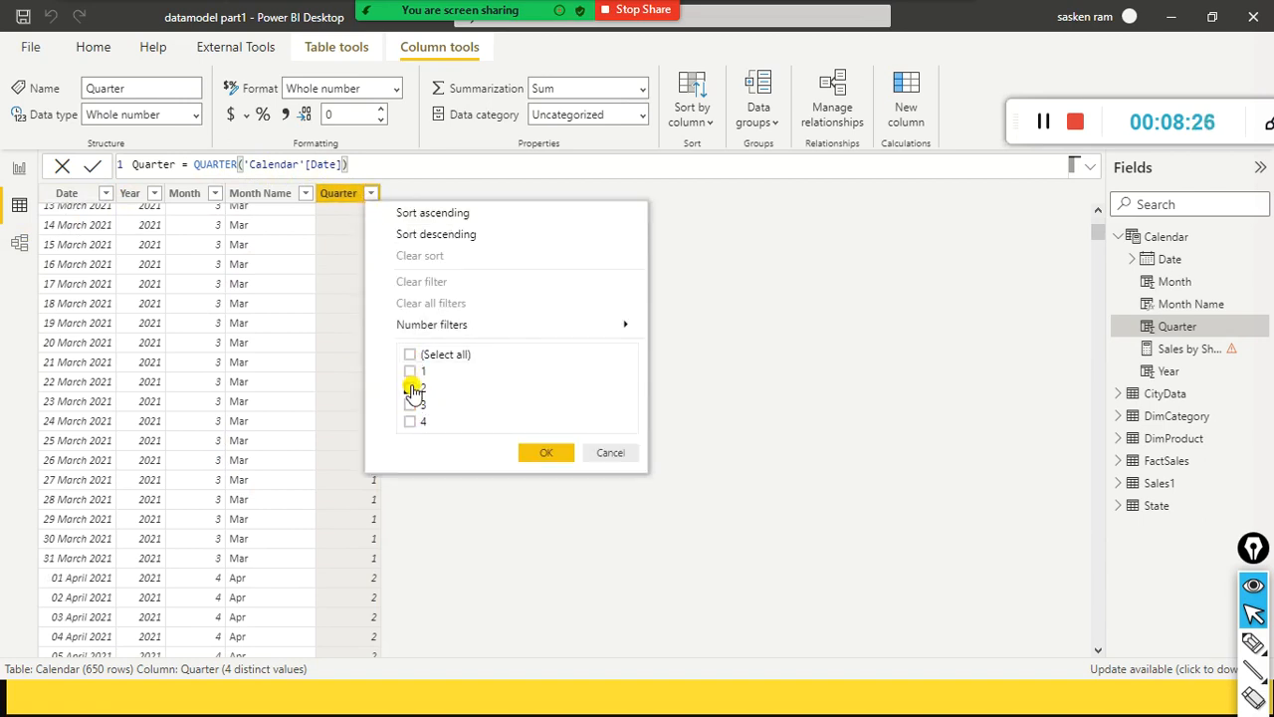
{"action": "left_click", "coordinate": [538, 458]}
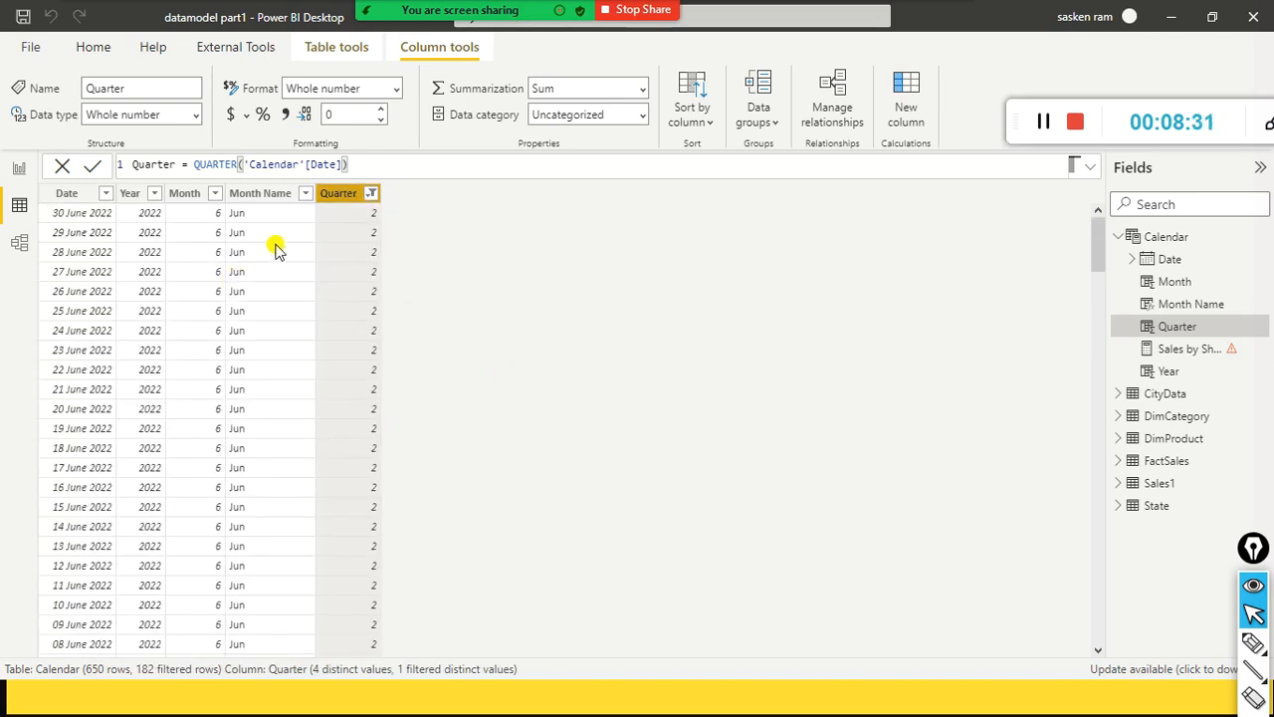
Select all quarters again in the Quarter column's filter to restore the full Calendar table
{"action": "left_click", "coordinate": [370, 199]}
{"action": "left_click", "coordinate": [409, 358]}
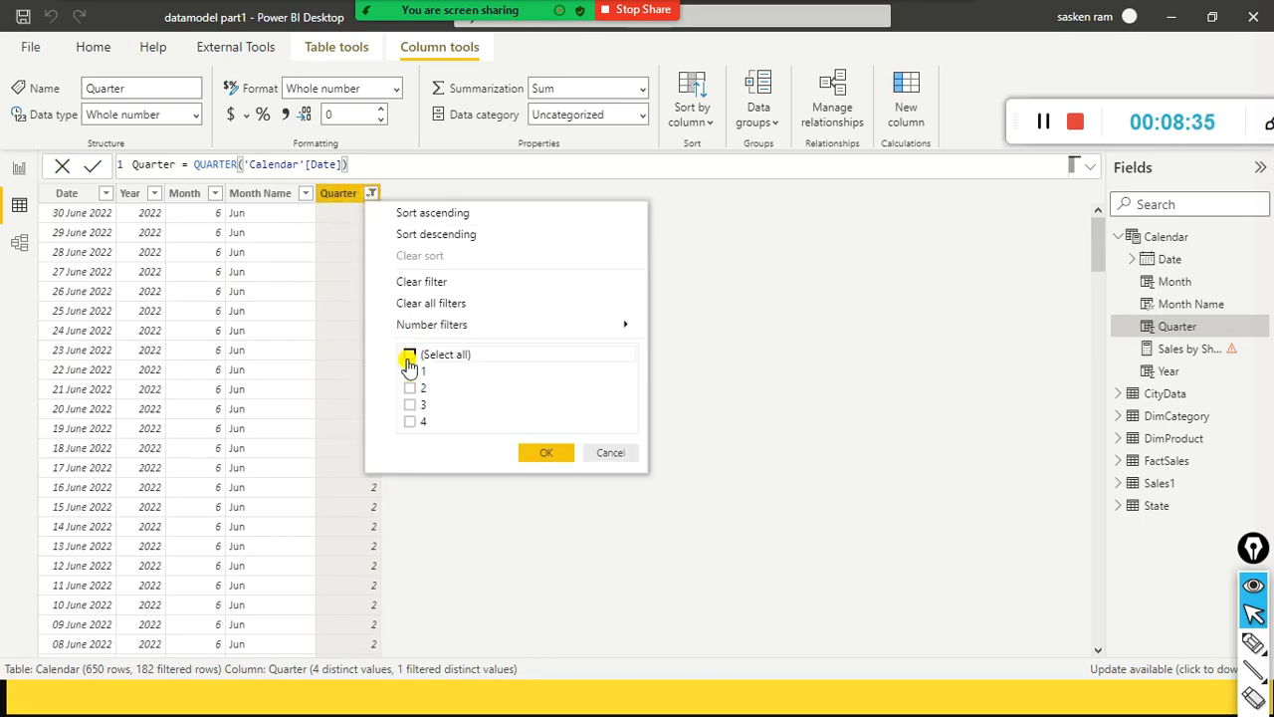
{"action": "left_click", "coordinate": [409, 355]}
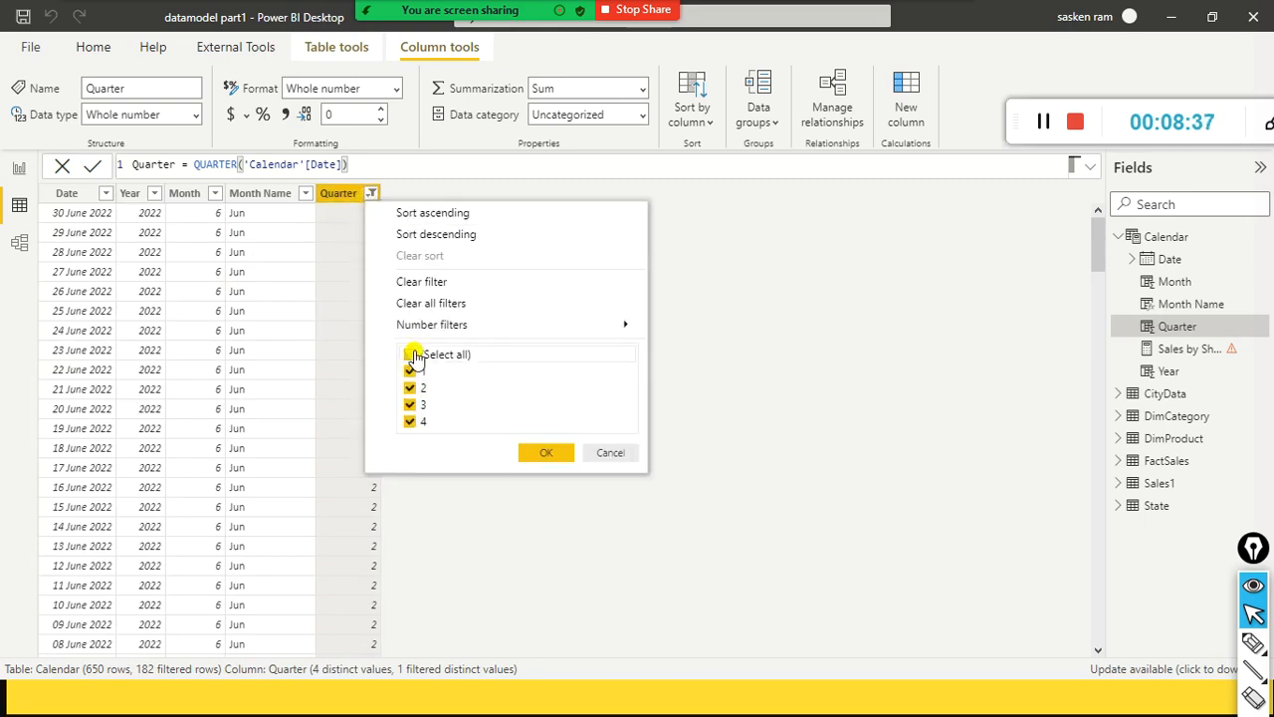
{"action": "left_click", "coordinate": [548, 454]}
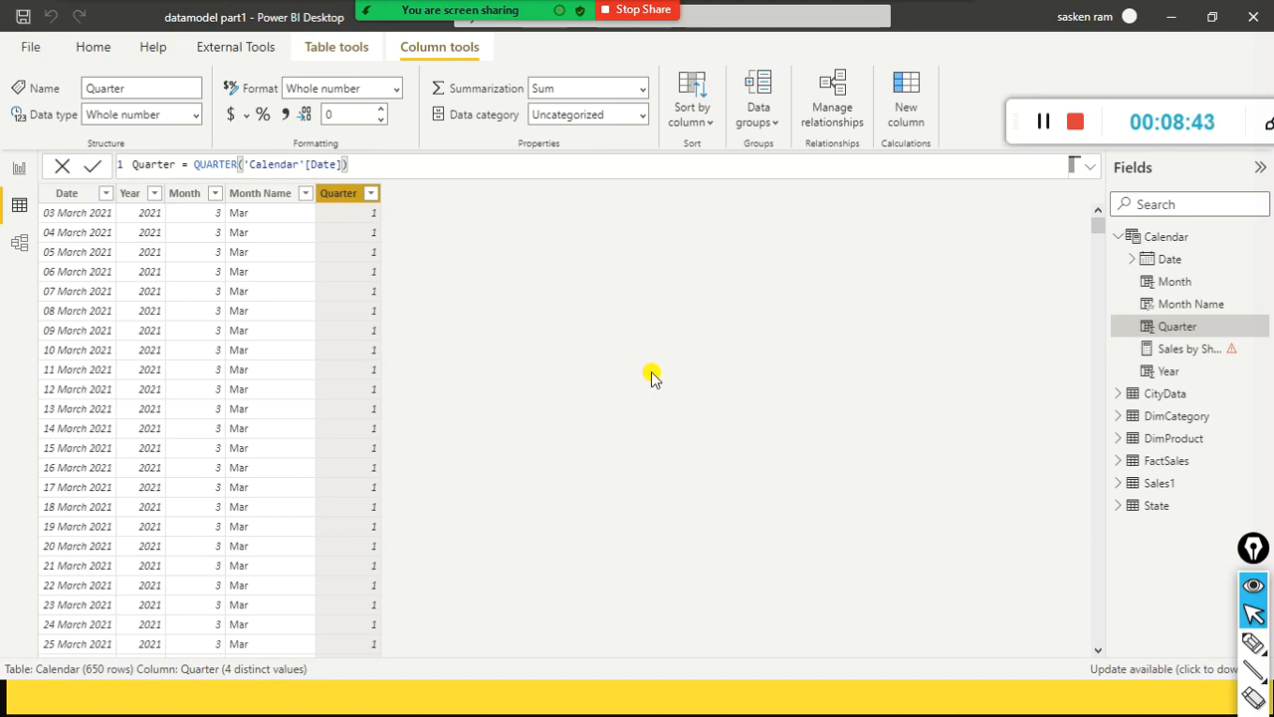
In the model view, relate Calendar's Date column first to FactSales OrderDate and then to FactSales ShipDate
{"action": "left_click", "coordinate": [20, 243]}
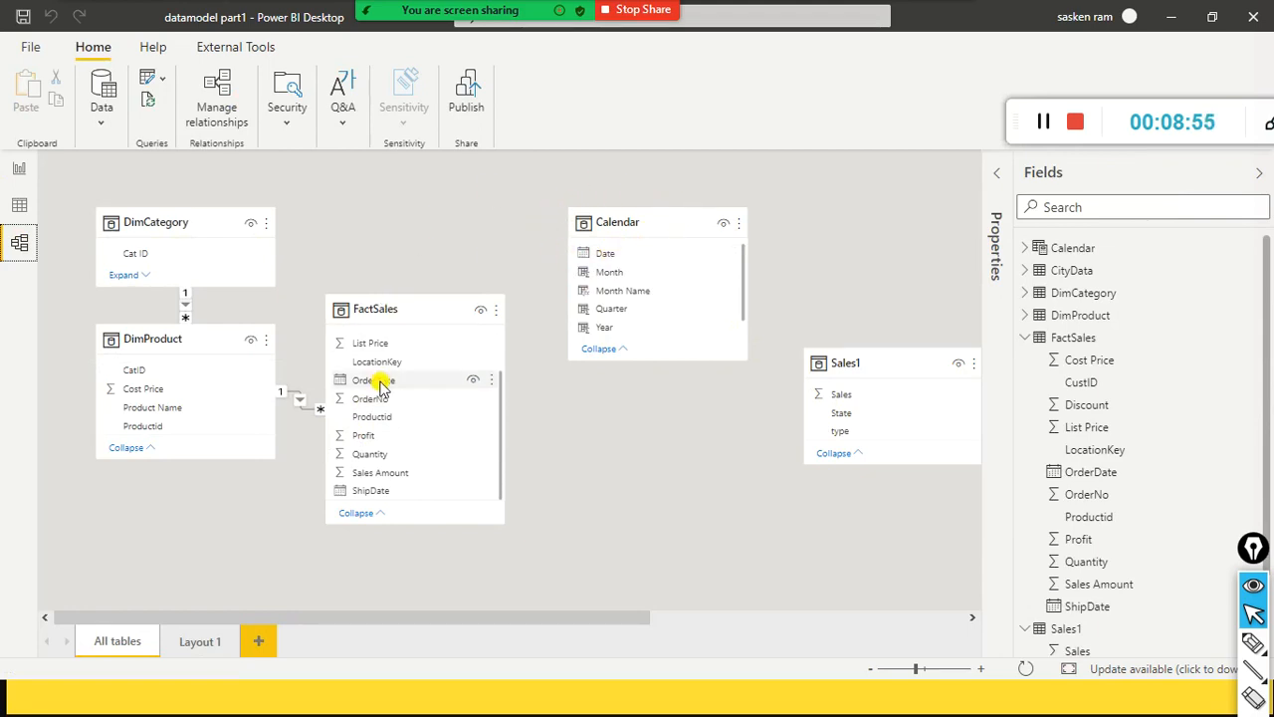
{"action": "left_click_drag", "start_coordinate": [604, 257], "coordinate": [389, 385]}
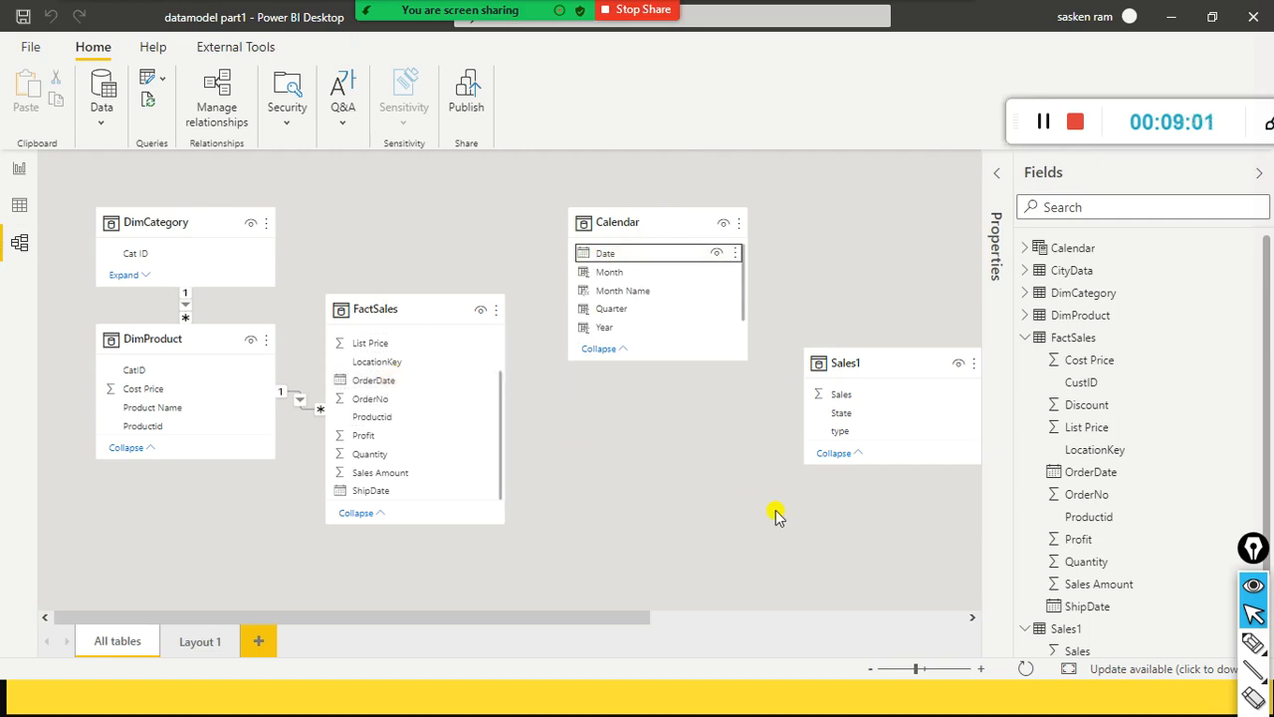
{"action": "key", "text": "alt+Tab"}
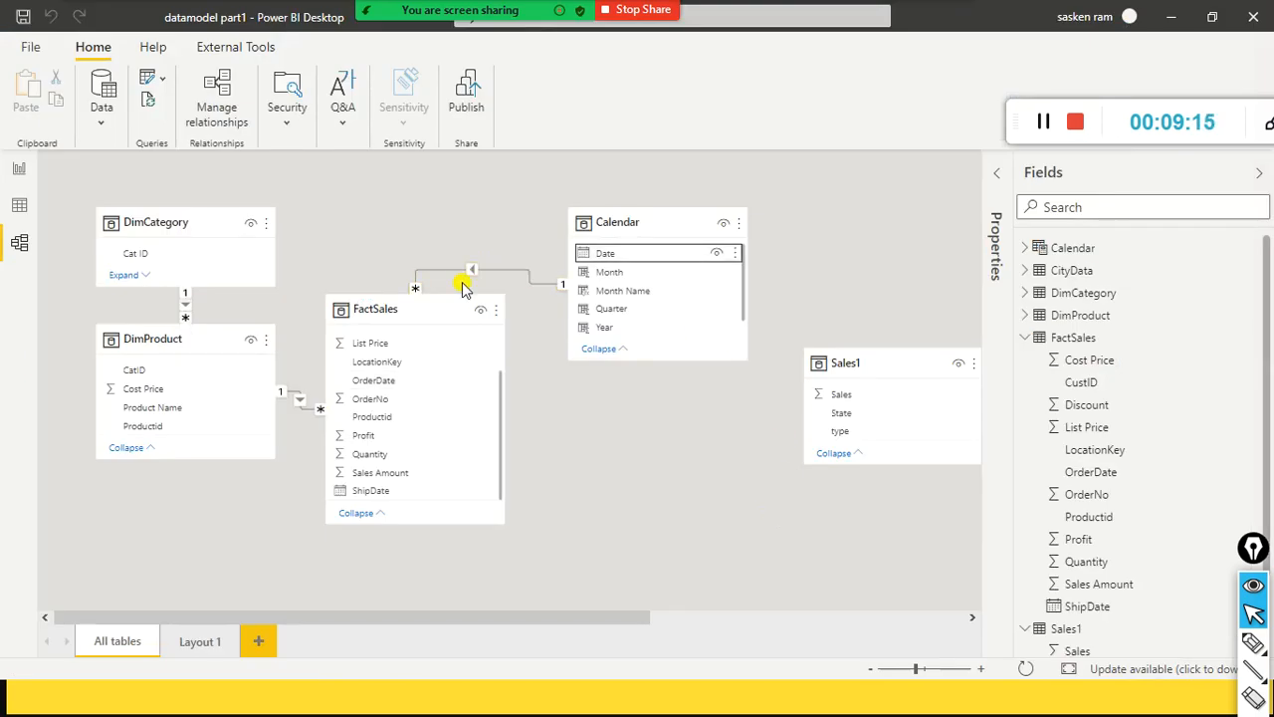
{"action": "left_click", "coordinate": [531, 285]}
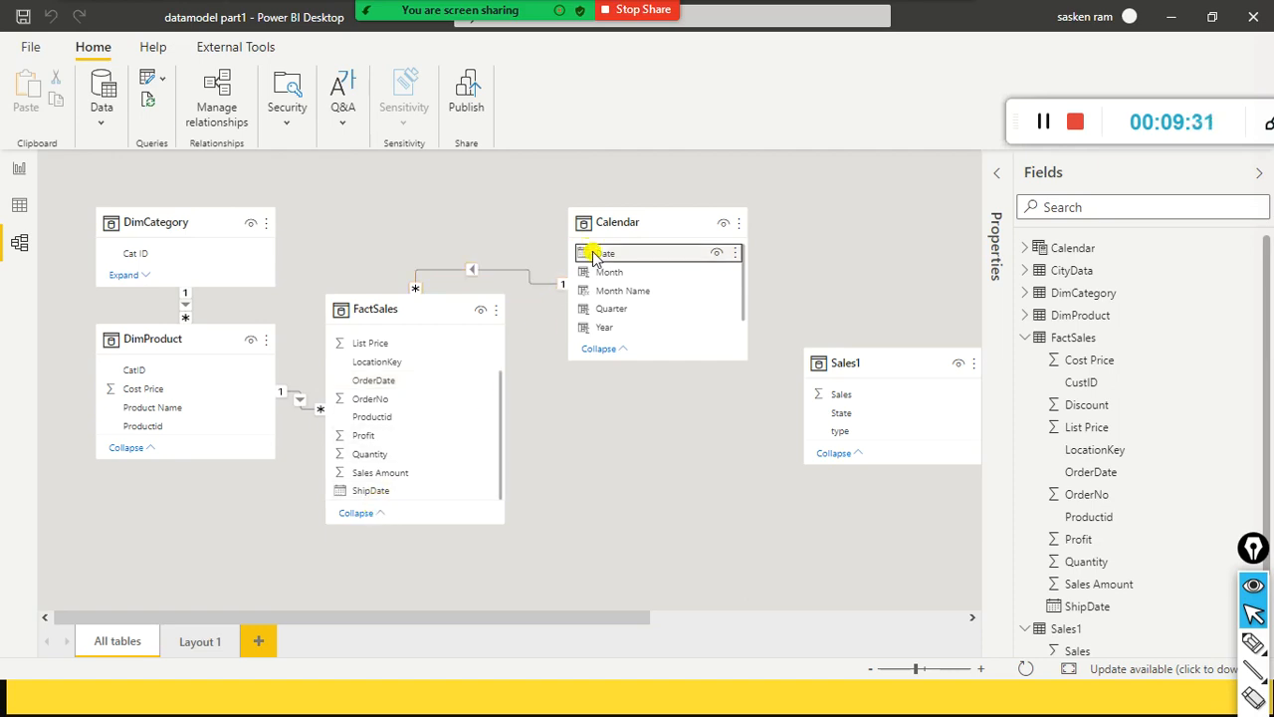
{"action": "left_click_drag", "start_coordinate": [583, 251], "coordinate": [380, 494]}
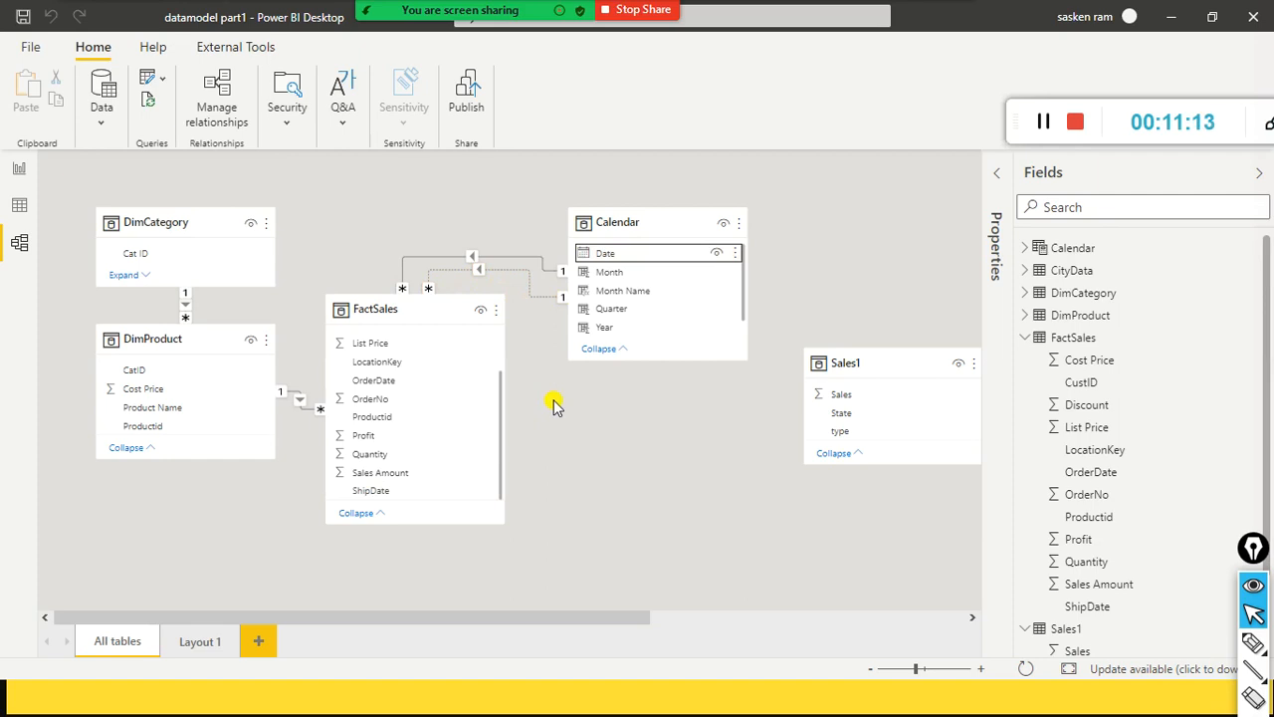
Switch to the untitled Notepad note and add the lines "1. Role Playing Dimension" and "2. USERELATIONSHIP()"
{"action": "key", "text": "alt+Tab"}
{"action": "key", "text": "alt+Tab"}
{"action": "key", "text": "alt+Tab"}
{"action": "key", "text": "alt+Tab"}
{"action": "key", "text": "alt+Tab"}
{"action": "key", "text": "alt+Tab"}
{"action": "key", "text": "alt+Tab"}
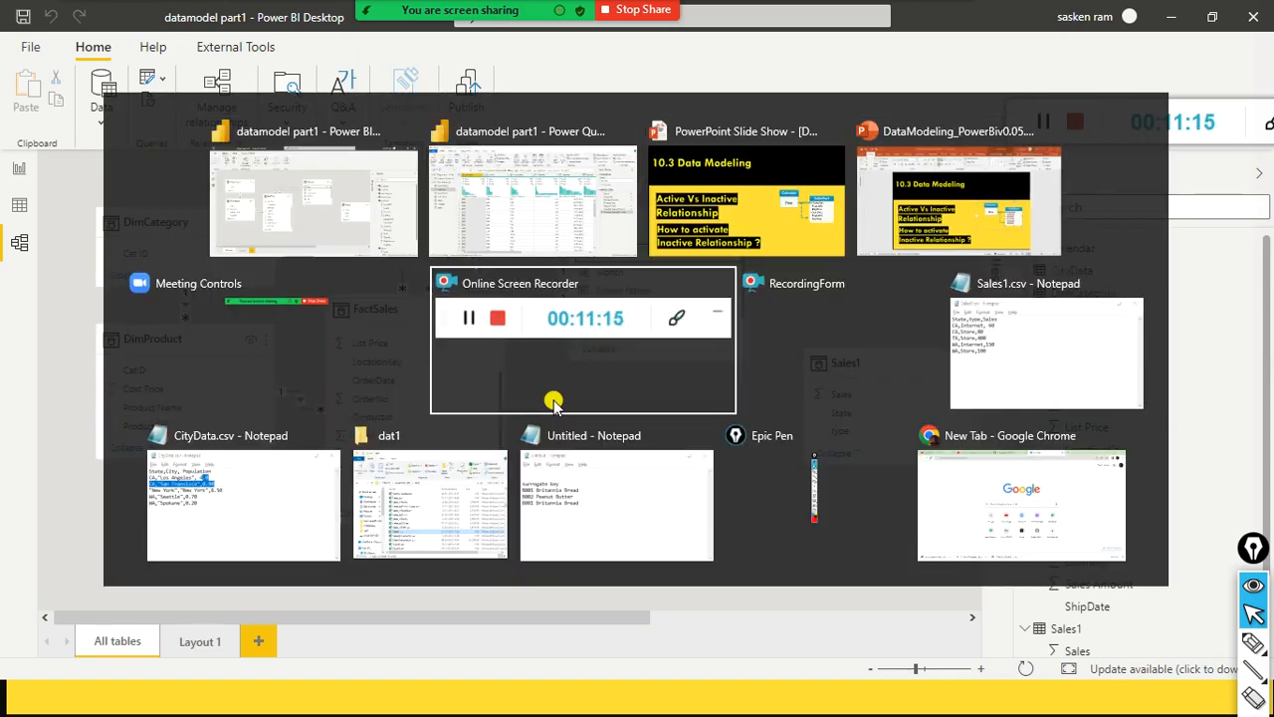
{"action": "key", "text": "alt+Tab"}
{"action": "key", "text": "alt+Tab"}
{"action": "key", "text": "alt+Tab"}
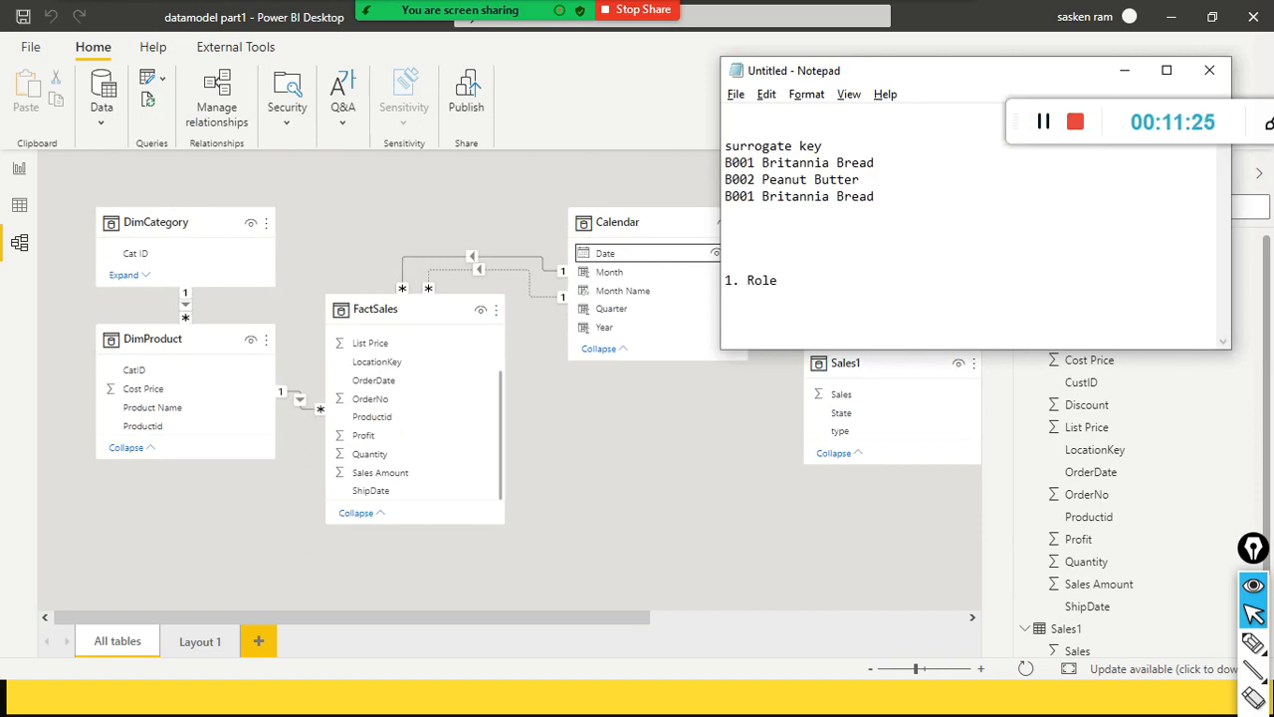
{"action": "type", "text": "Playing Dimension 2. USERE"}
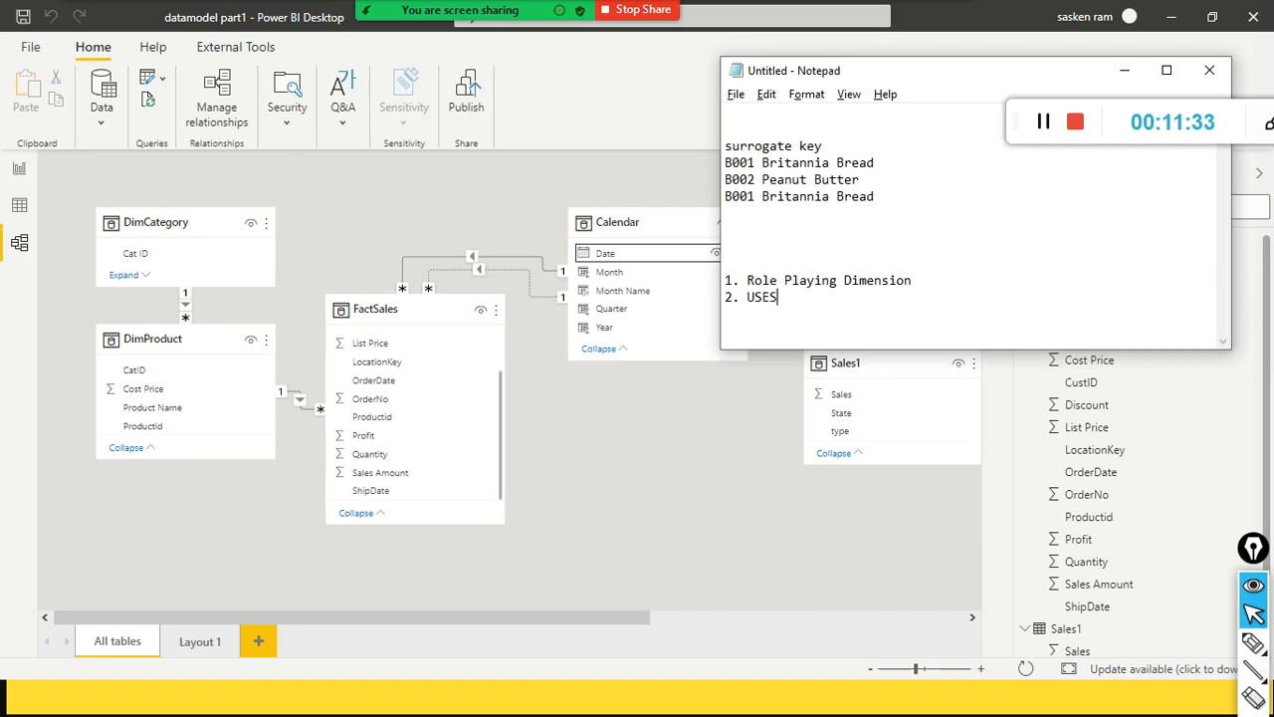
{"action": "type", "text": "LATIONSHIP("}
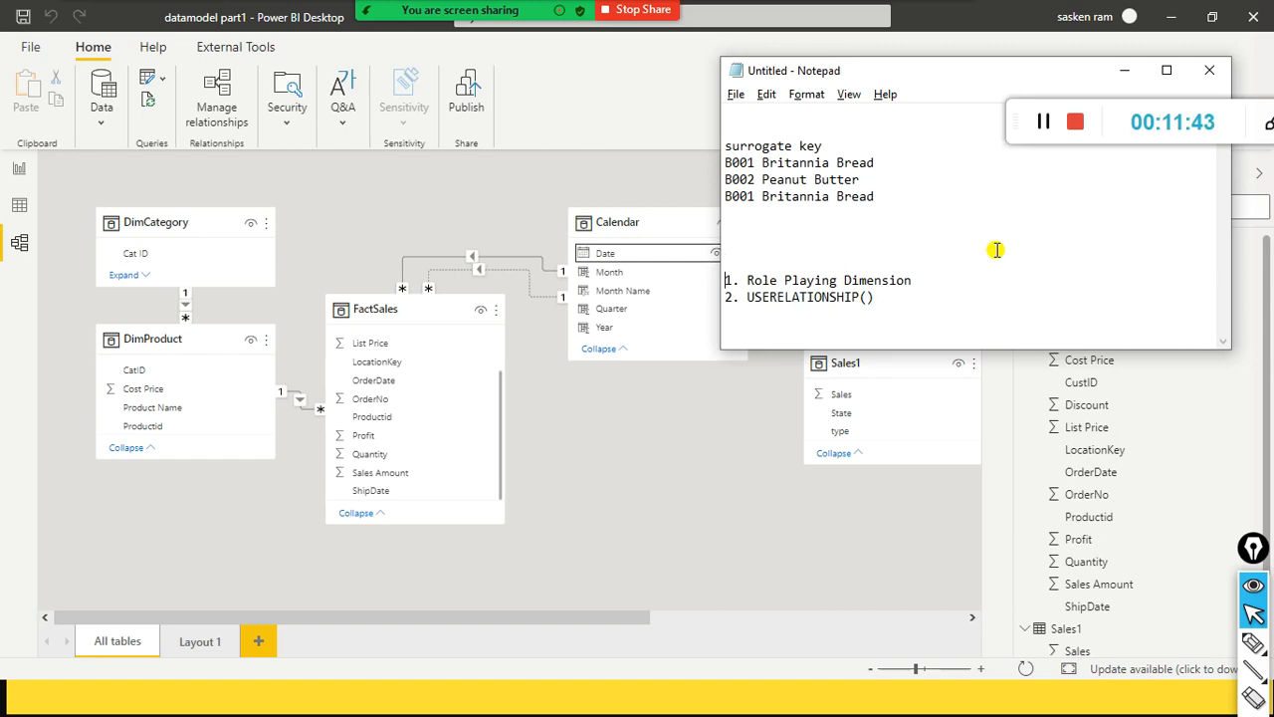
Highlight the Role Playing Dimension and USERELATIONSHIP() notes and compare them with the inactive Calendar–FactSales relationship
{"action": "key", "text": "shift+End"}
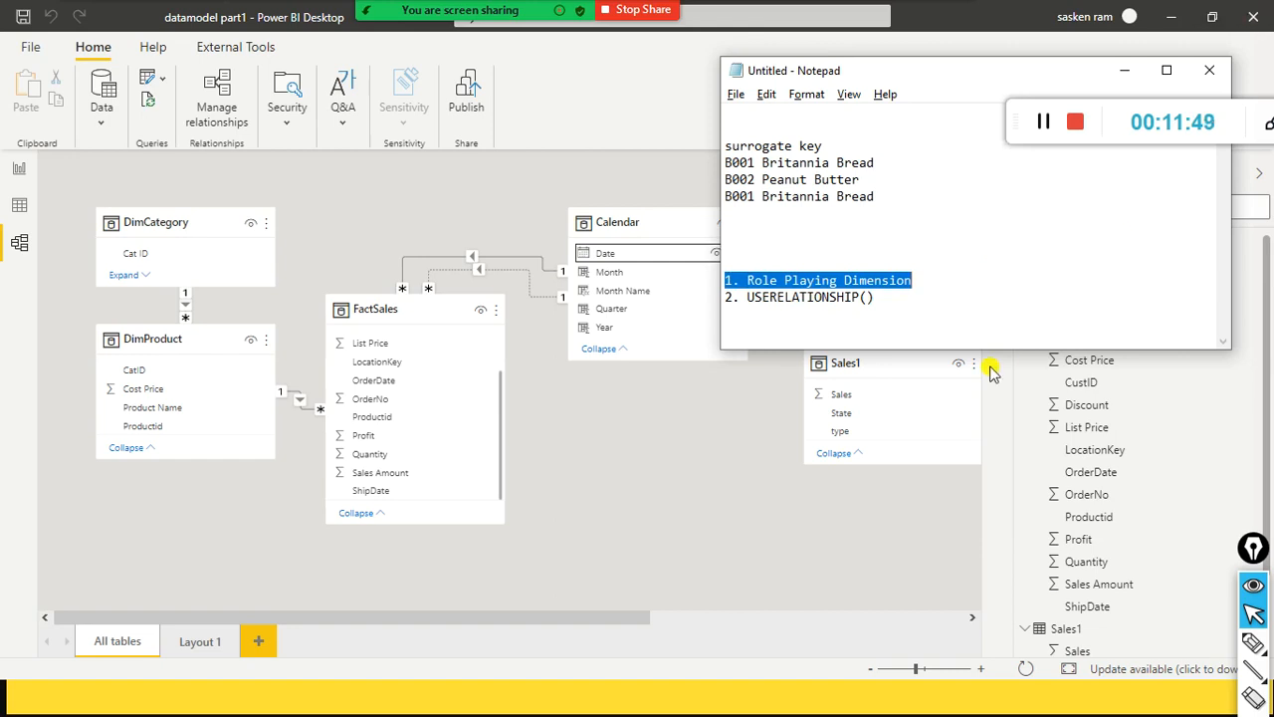
{"action": "left_click", "coordinate": [884, 297]}
{"action": "left_click_drag", "start_coordinate": [904, 304], "coordinate": [734, 300]}
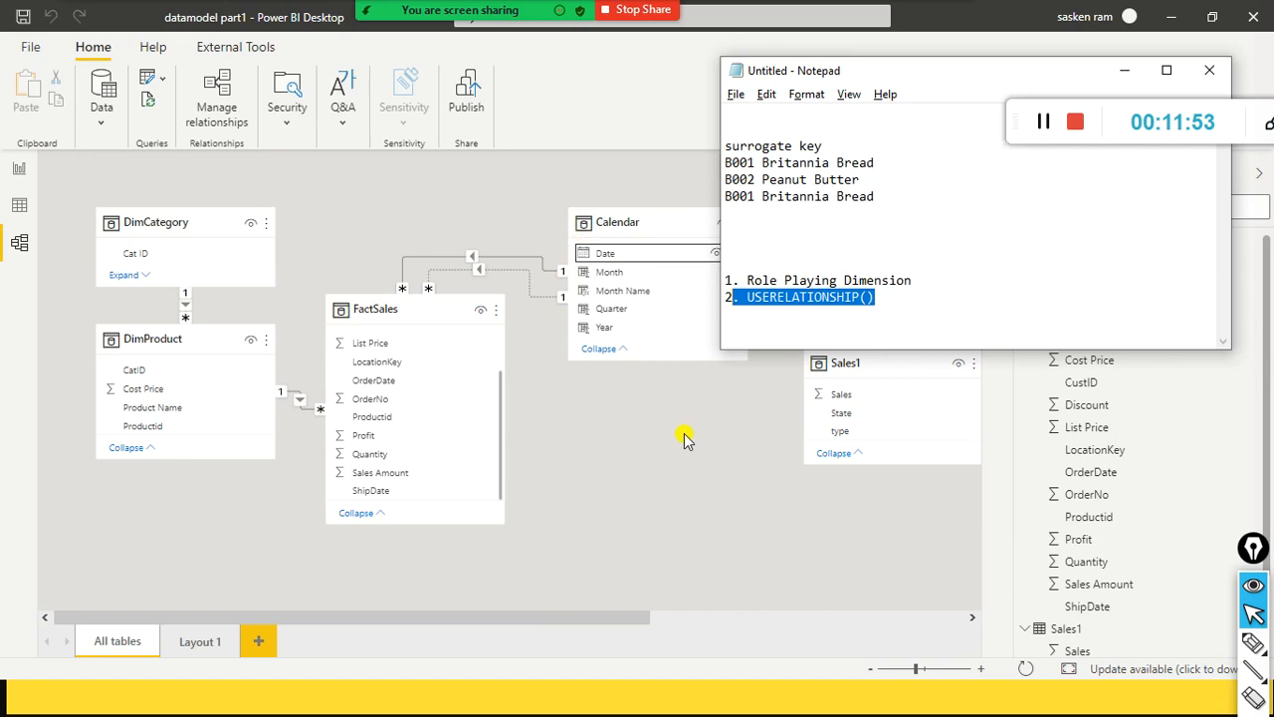
{"action": "left_click", "coordinate": [859, 316]}
{"action": "left_click_drag", "start_coordinate": [914, 305], "coordinate": [755, 305]}
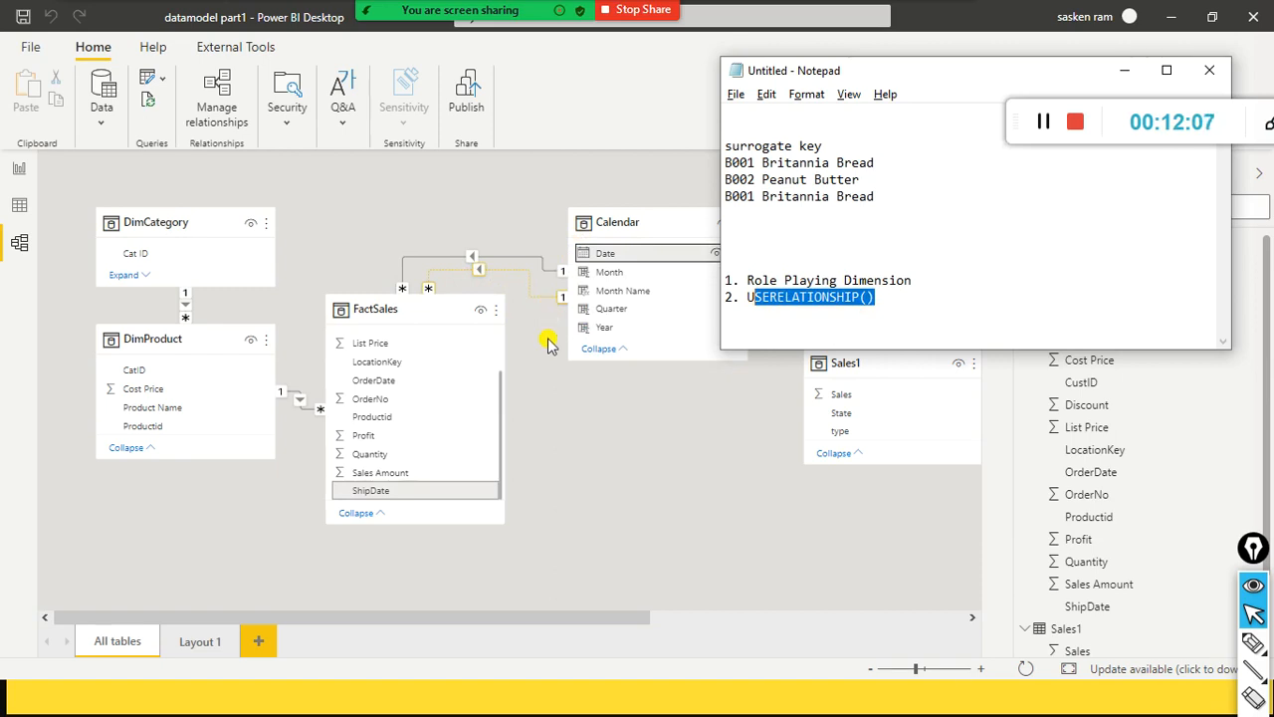
{"action": "left_click", "coordinate": [802, 314]}
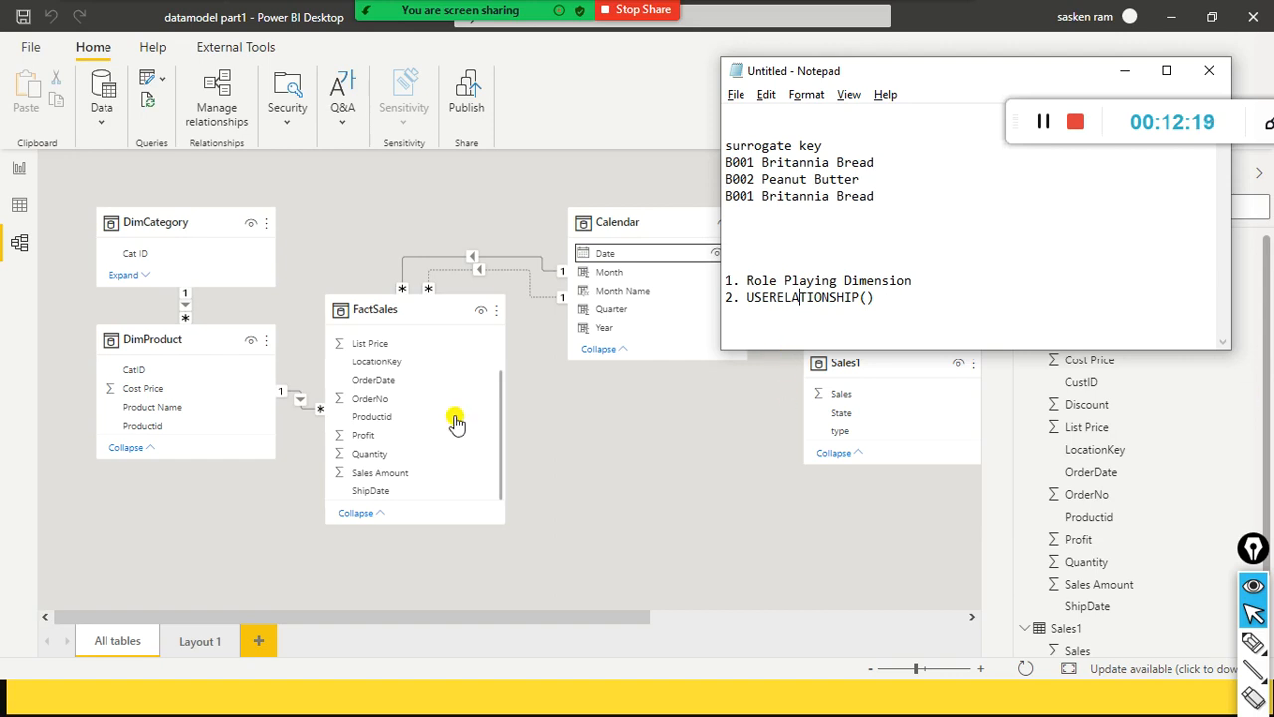
Add an empty table visual to report Page 4 and place it below the two existing tables
{"action": "left_click", "coordinate": [19, 168]}
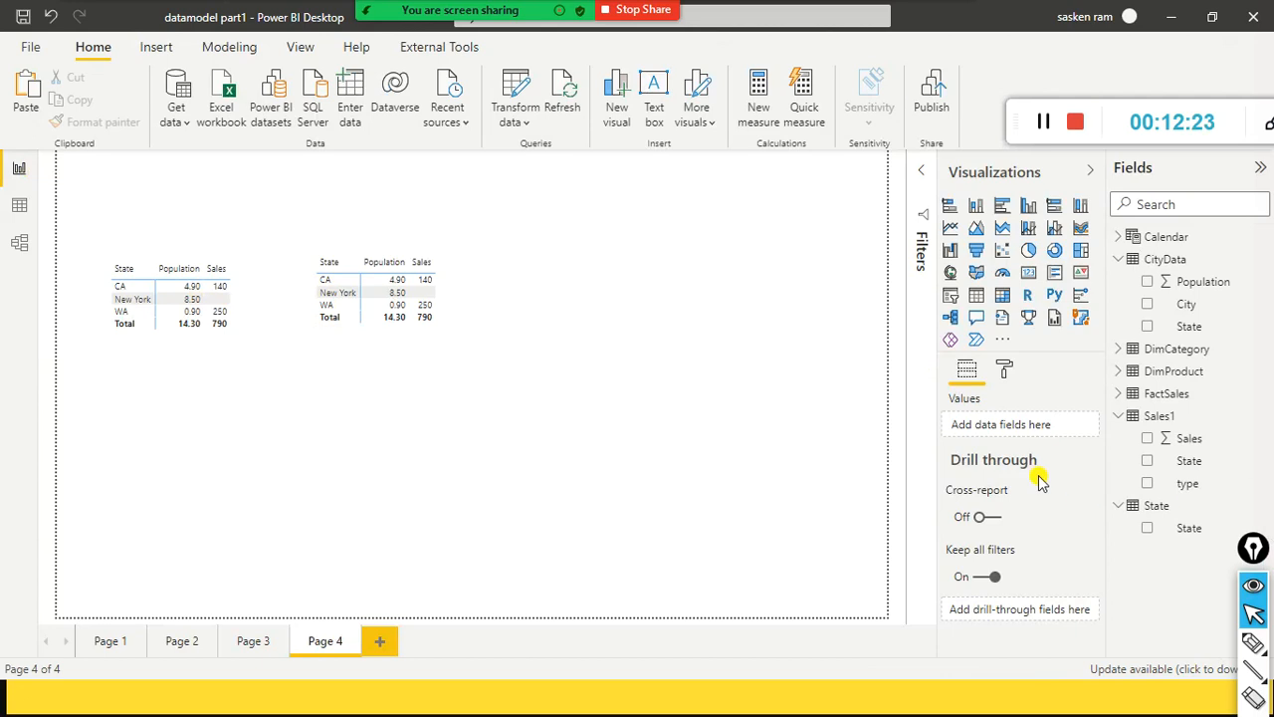
{"action": "left_click", "coordinate": [977, 296]}
{"action": "left_click_drag", "start_coordinate": [274, 221], "coordinate": [306, 481]}
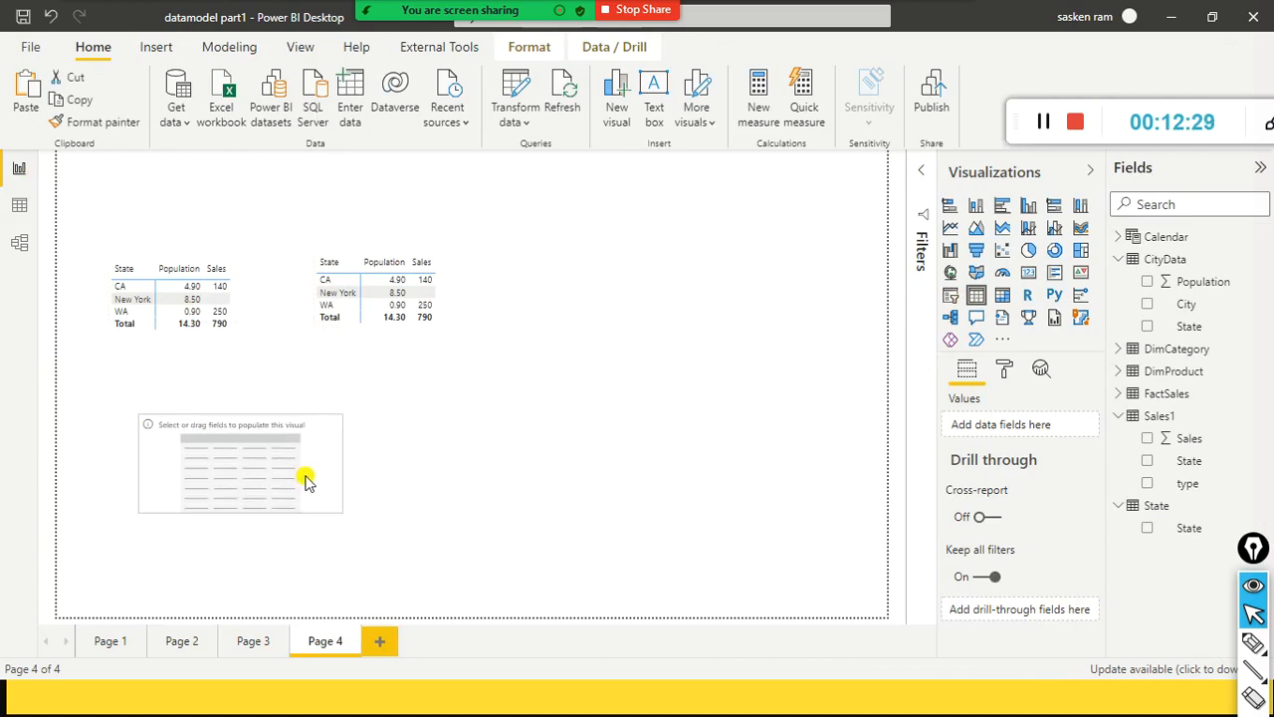
Populate the new table visual with Quarter from Calendar and Sales Amount from FactSales
{"action": "left_click", "coordinate": [1117, 237]}
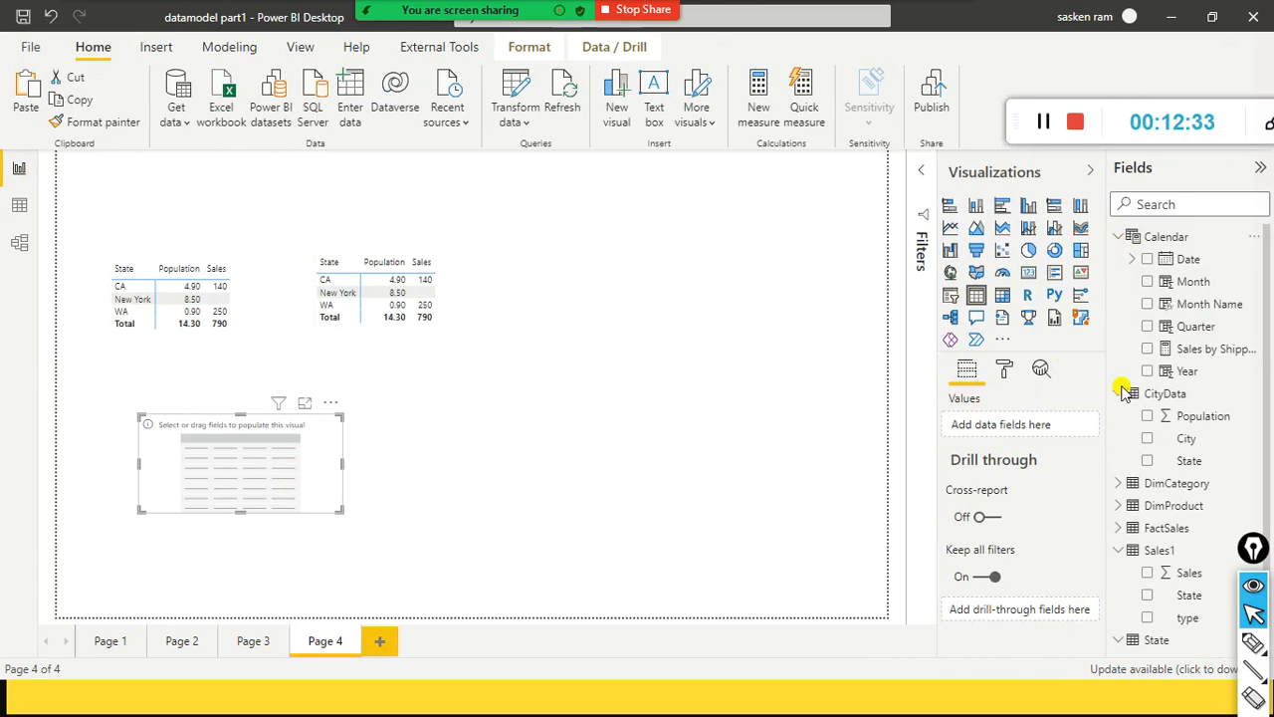
{"action": "left_click", "coordinate": [1149, 326]}
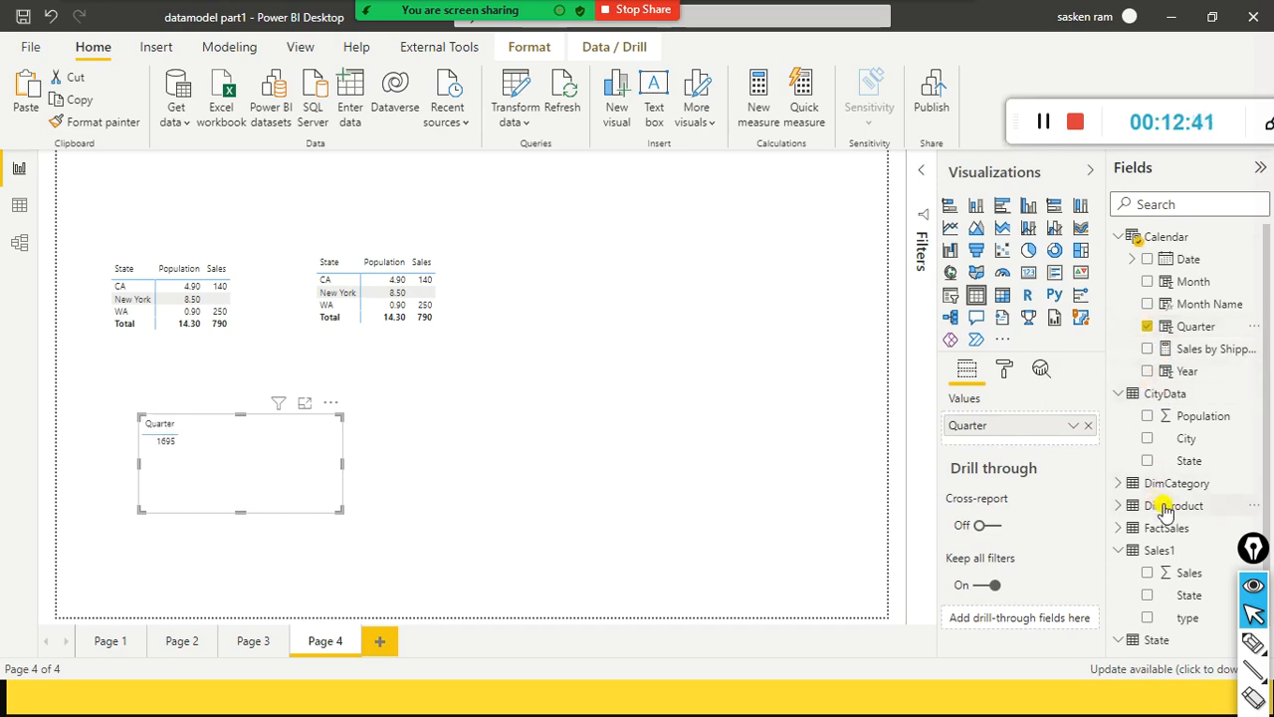
{"action": "scroll", "coordinate": [1165, 508], "scroll_direction": "down", "scroll_amount": 1}
{"action": "scroll", "coordinate": [1185, 486], "scroll_direction": "up", "scroll_amount": 1}
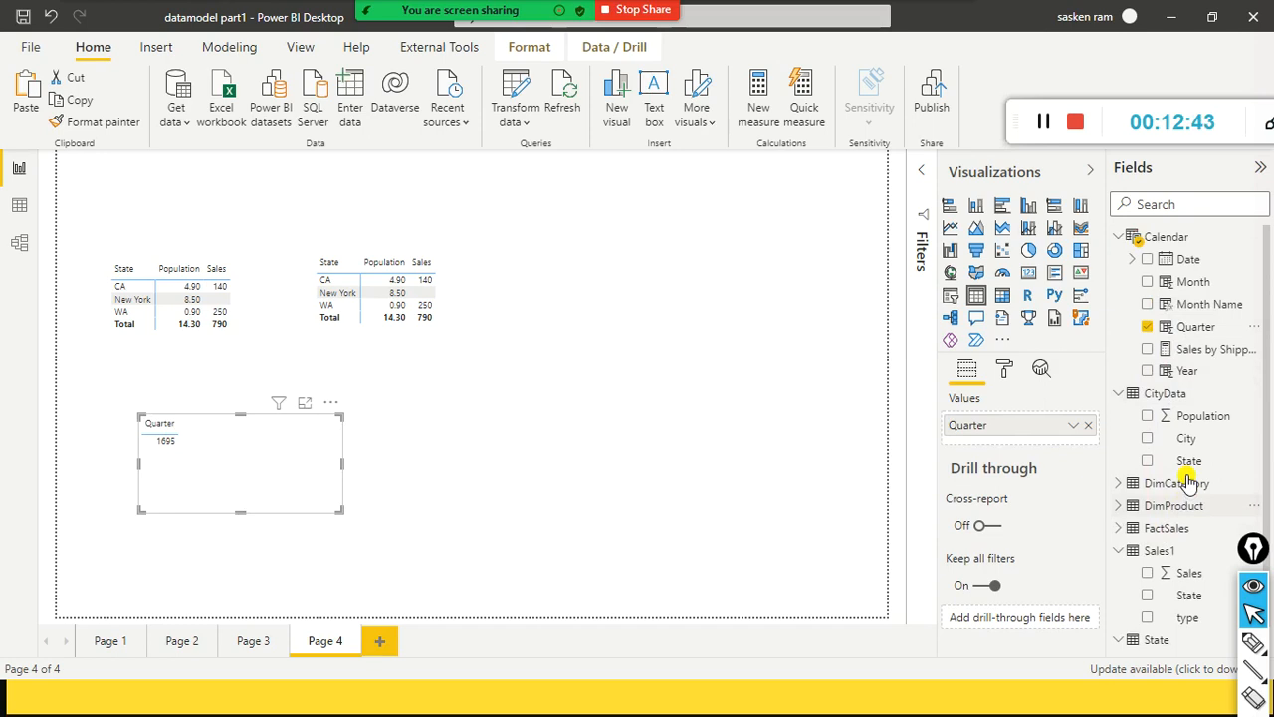
{"action": "left_click", "coordinate": [1117, 549]}
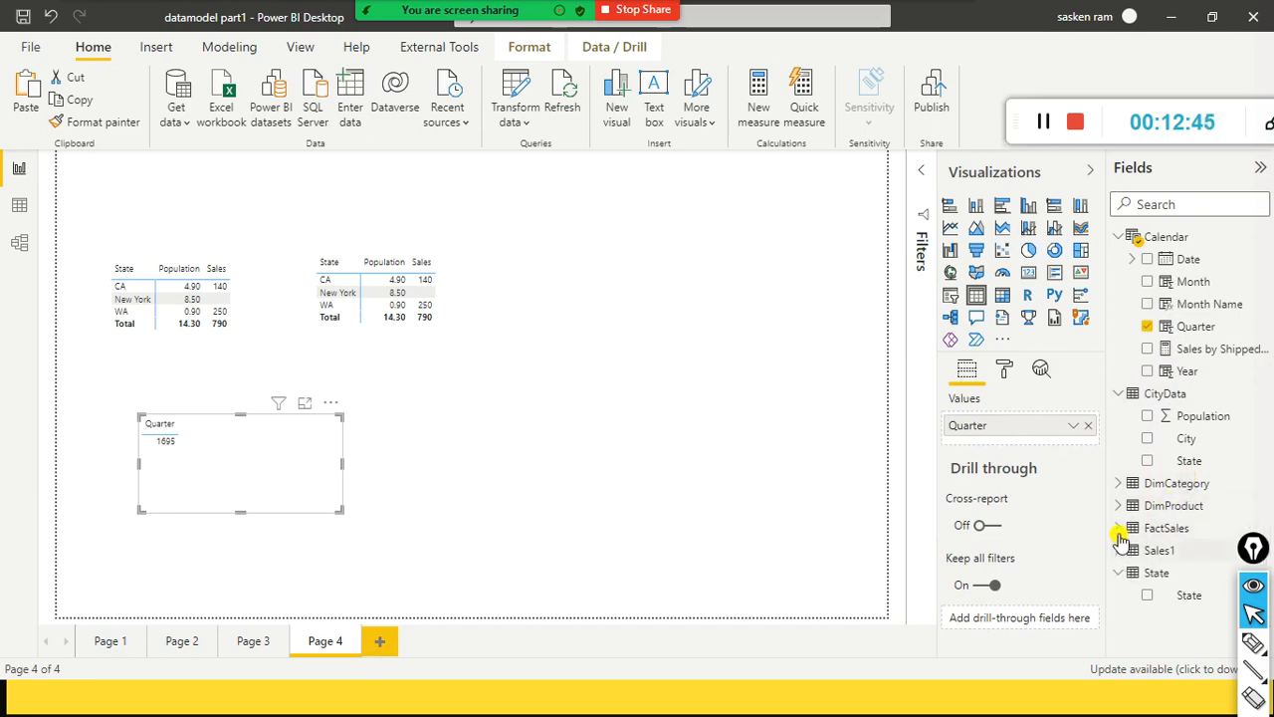
{"action": "left_click", "coordinate": [1119, 528]}
{"action": "scroll", "coordinate": [1234, 508], "scroll_direction": "down", "scroll_amount": 3}
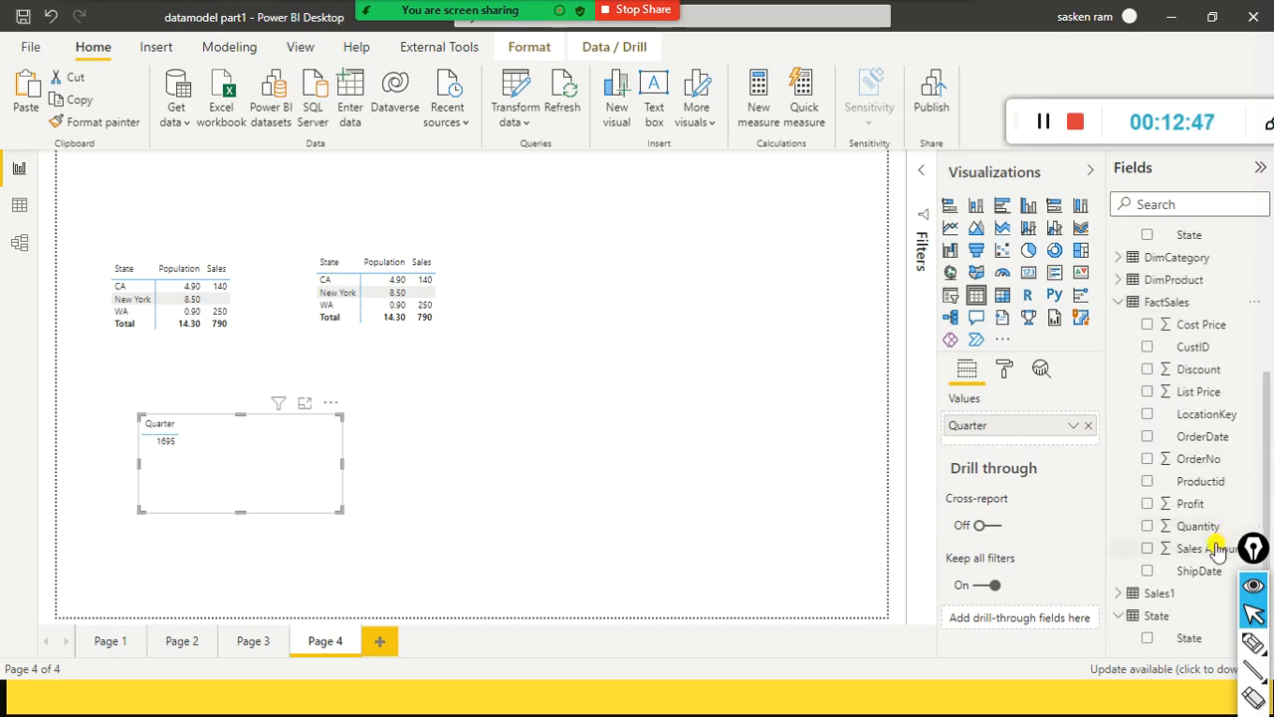
{"action": "left_click_drag", "start_coordinate": [1199, 548], "coordinate": [252, 445]}
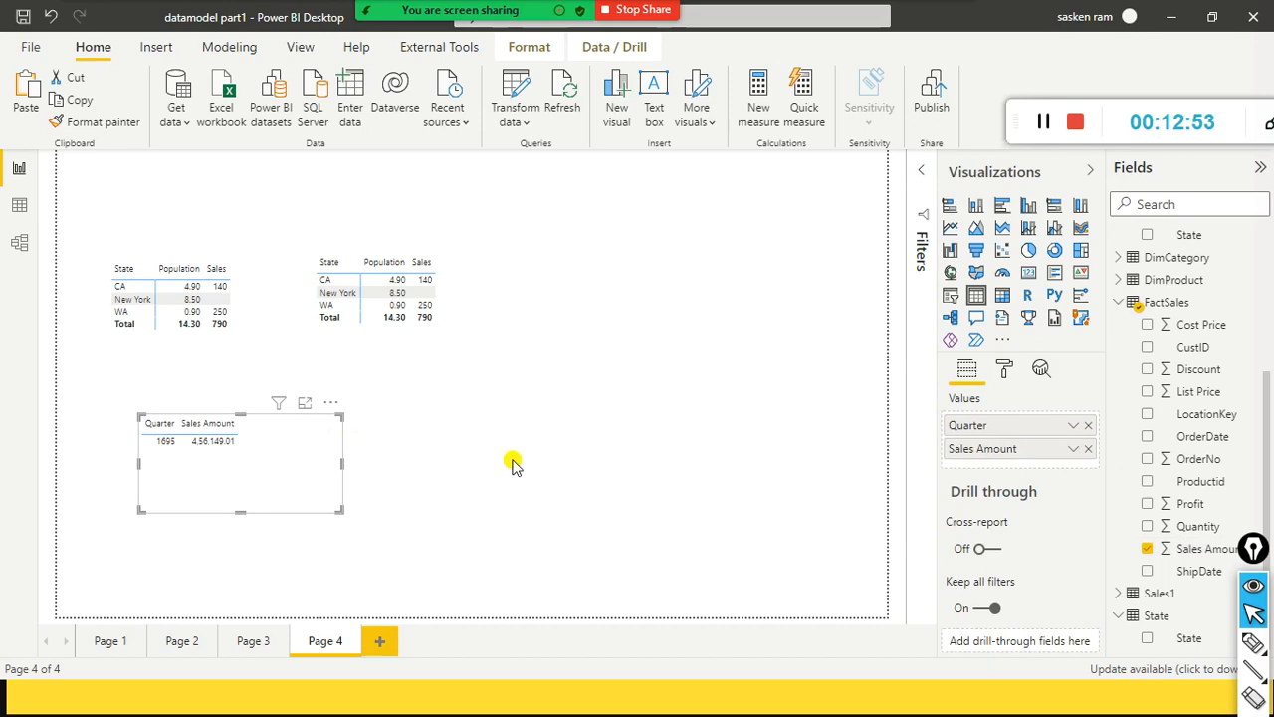
Set the Quarter field in the new table visual to Don't summarize
{"action": "scroll", "coordinate": [1216, 465], "scroll_direction": "up", "scroll_amount": 1}
{"action": "scroll", "coordinate": [1216, 465], "scroll_direction": "up", "scroll_amount": 5}
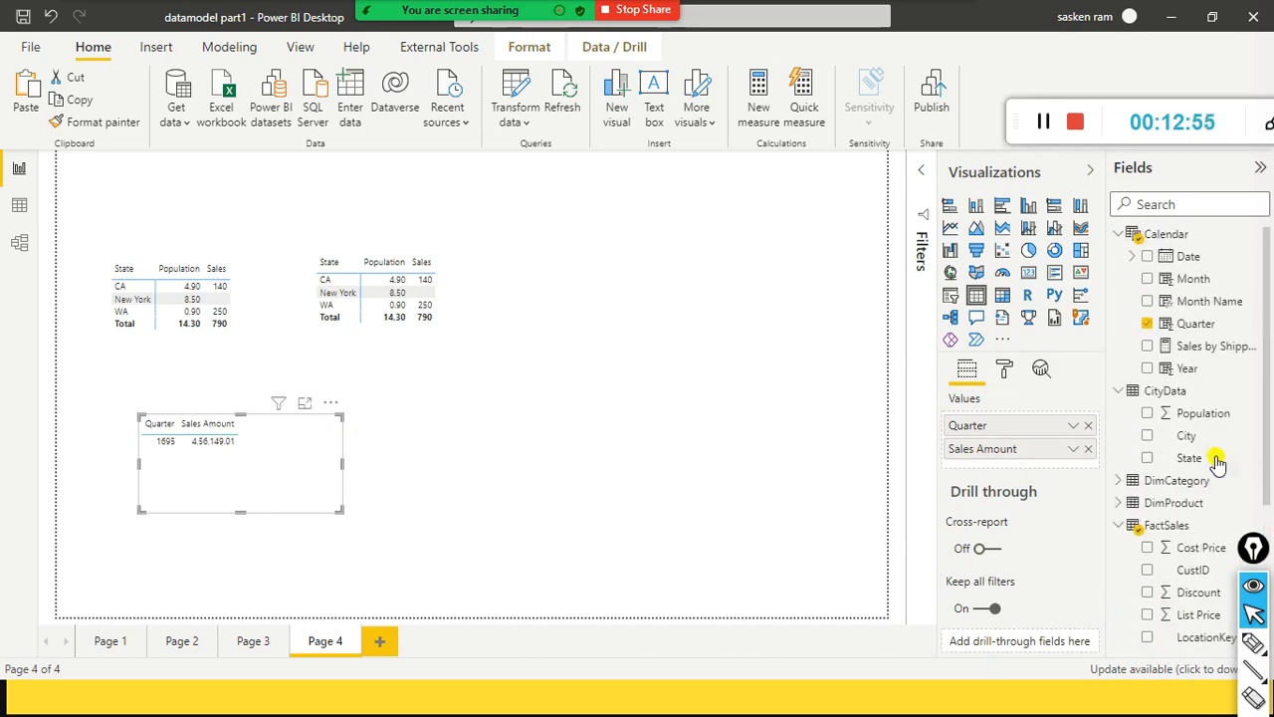
{"action": "left_click", "coordinate": [1199, 329]}
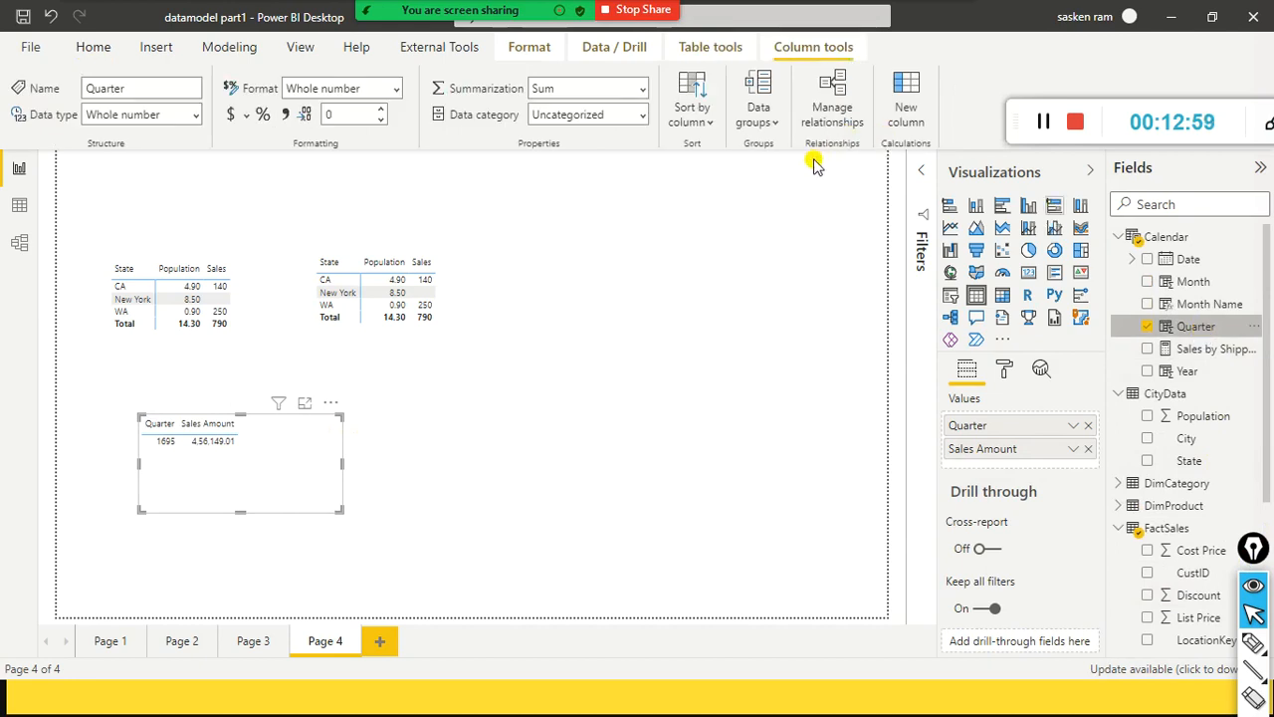
{"action": "left_click", "coordinate": [626, 301]}
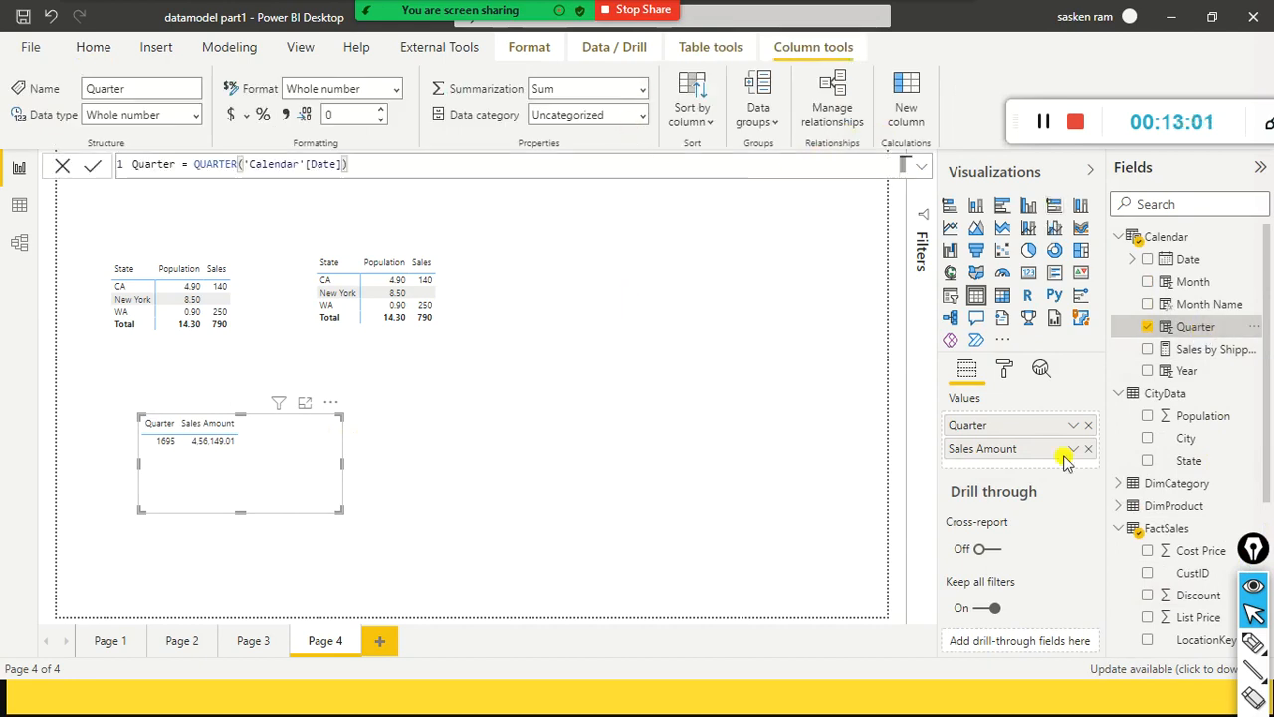
{"action": "left_click", "coordinate": [287, 438]}
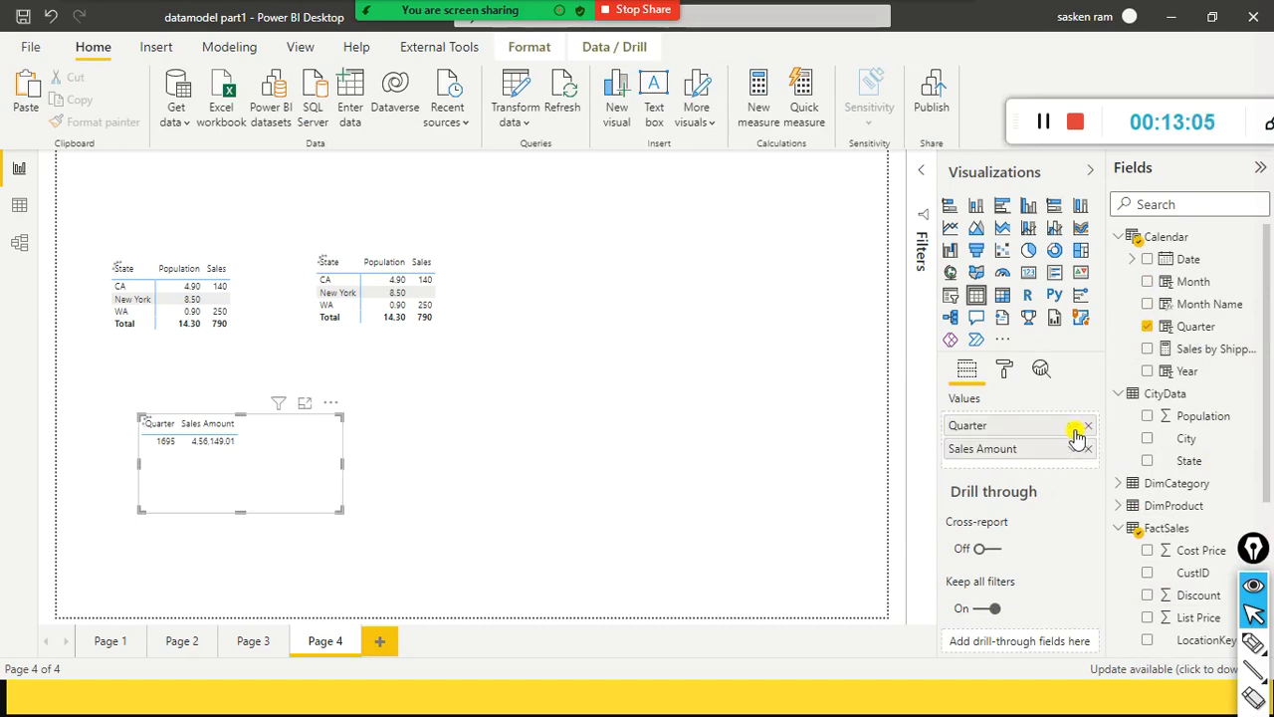
{"action": "left_click", "coordinate": [1075, 435]}
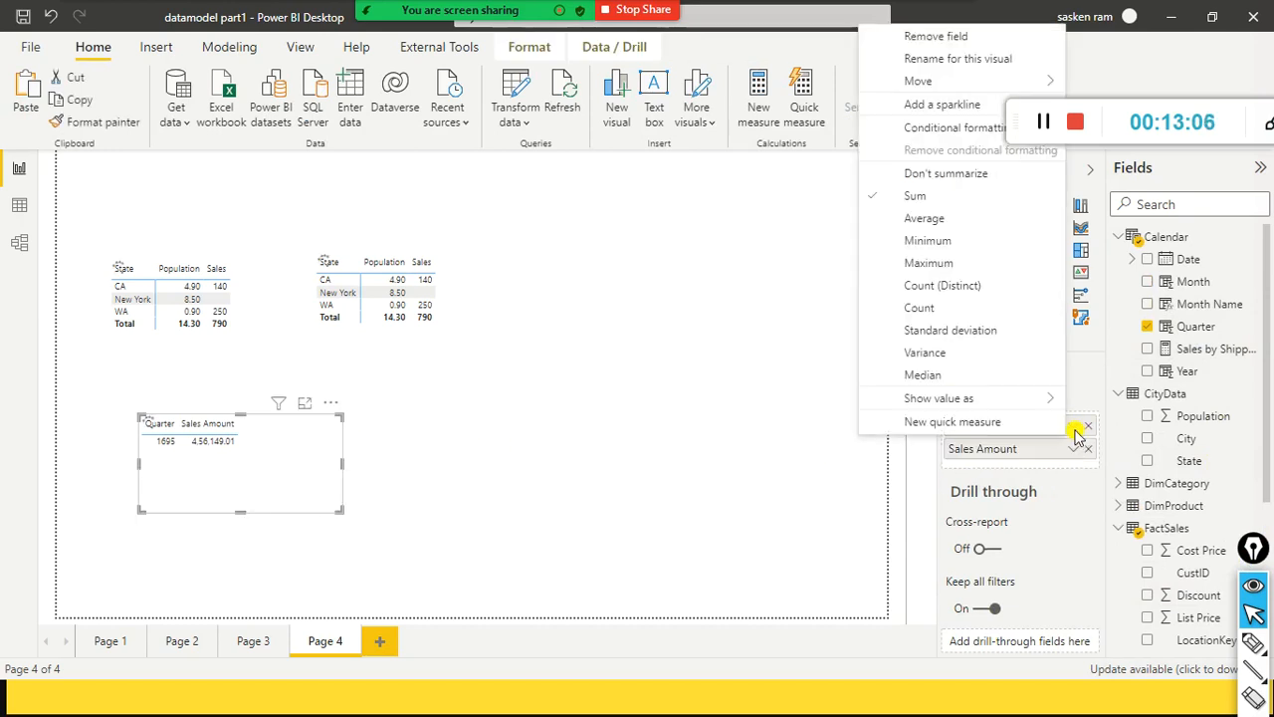
{"action": "left_click", "coordinate": [988, 180]}
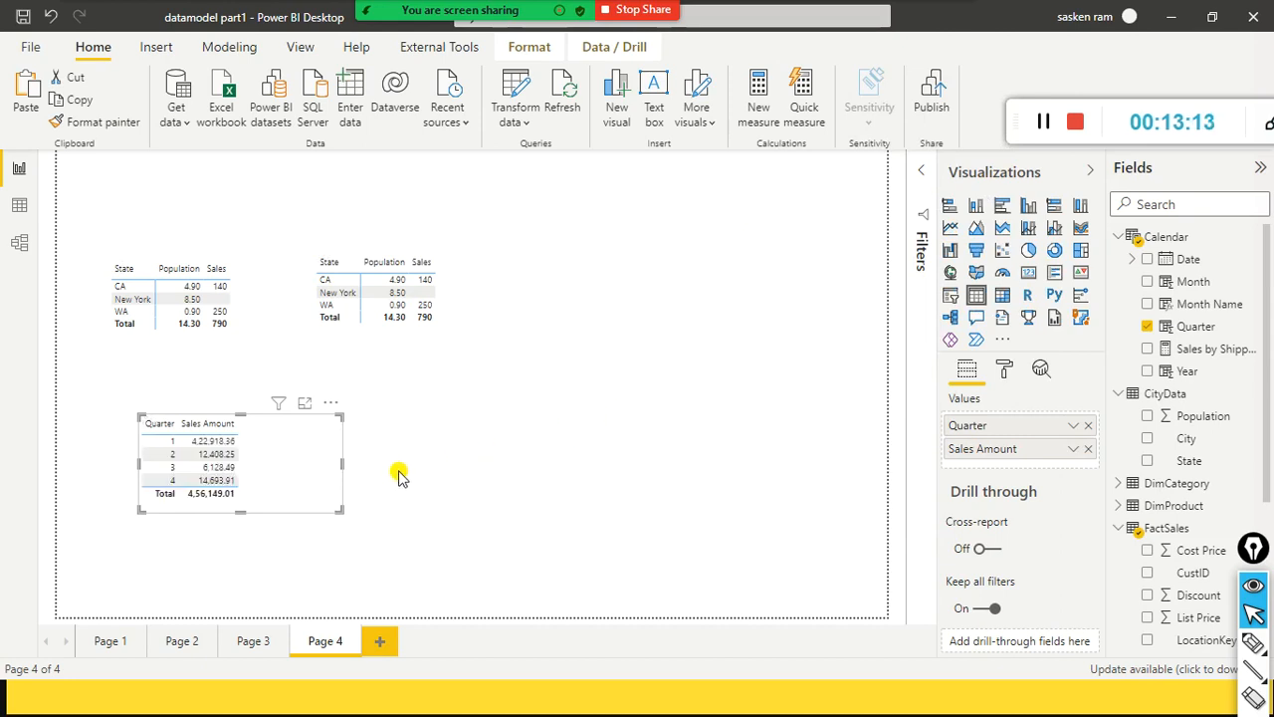
Add Category from DimCategory between Quarter and Sales Amount, and enlarge the table visual in width and height
{"action": "left_click_drag", "start_coordinate": [340, 463], "coordinate": [416, 463]}
{"action": "left_click_drag", "start_coordinate": [273, 515], "coordinate": [275, 548]}
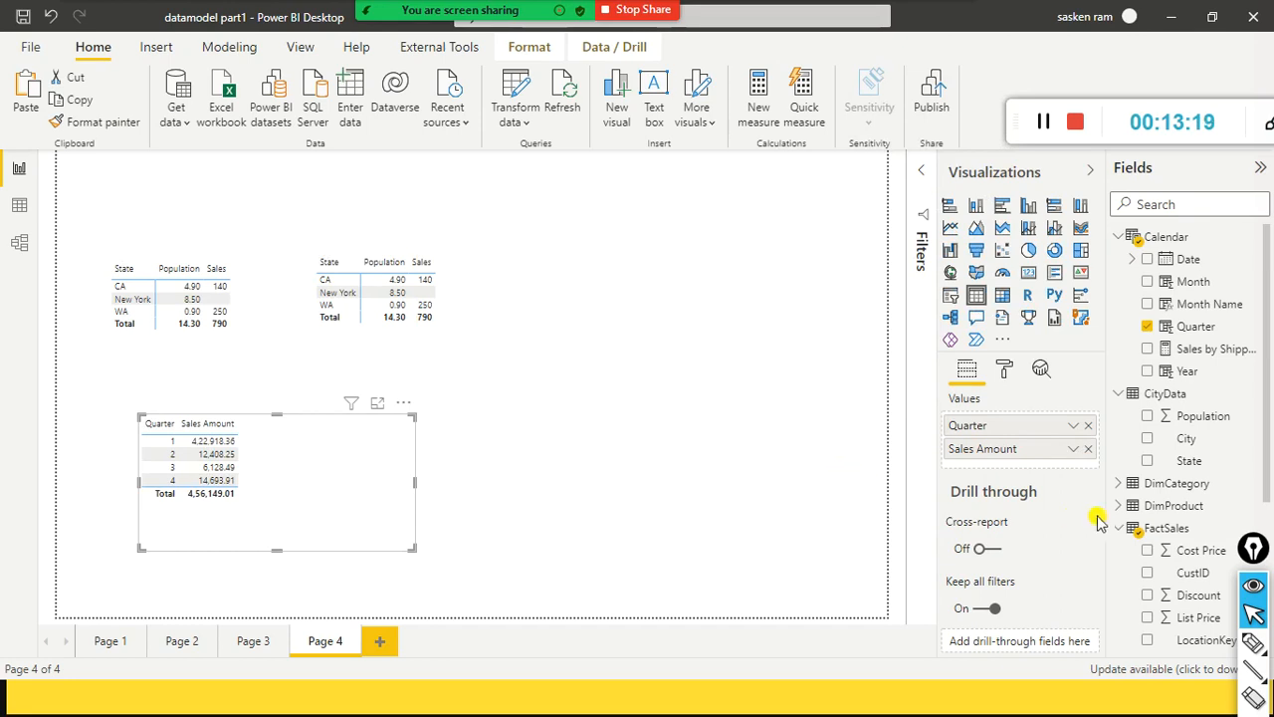
{"action": "left_click", "coordinate": [1121, 484]}
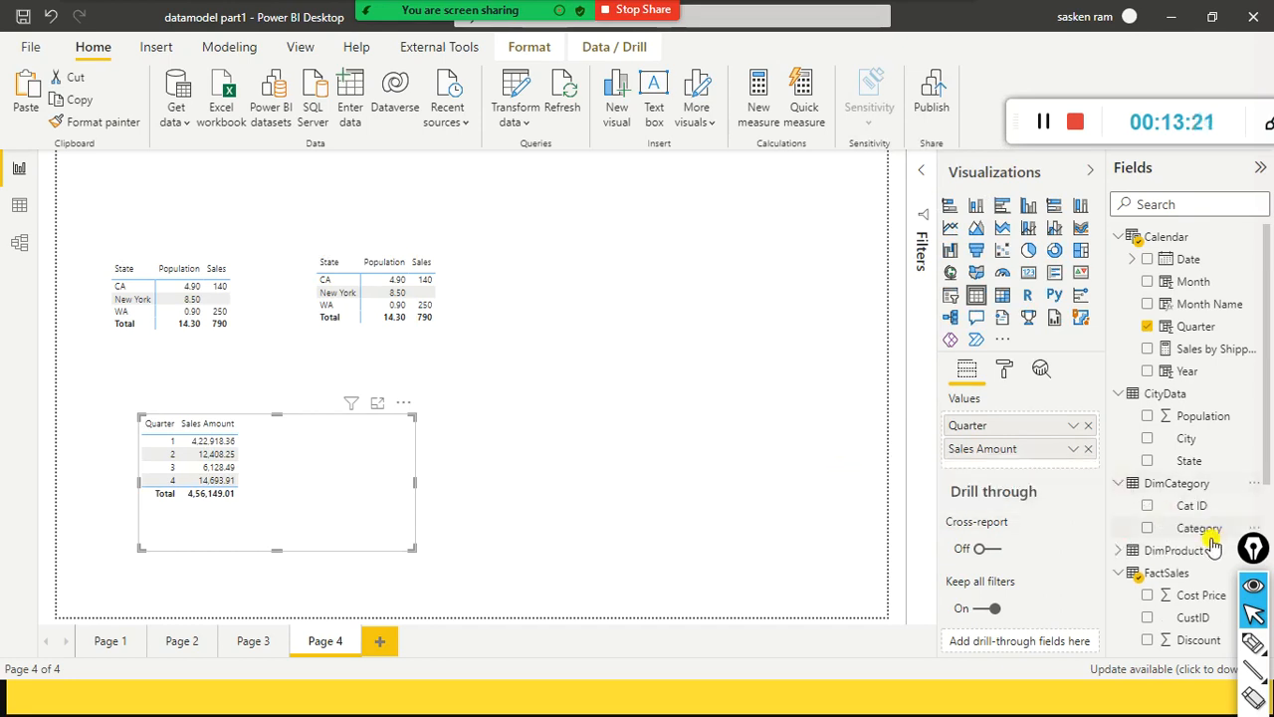
{"action": "left_click_drag", "start_coordinate": [1188, 529], "coordinate": [1012, 441]}
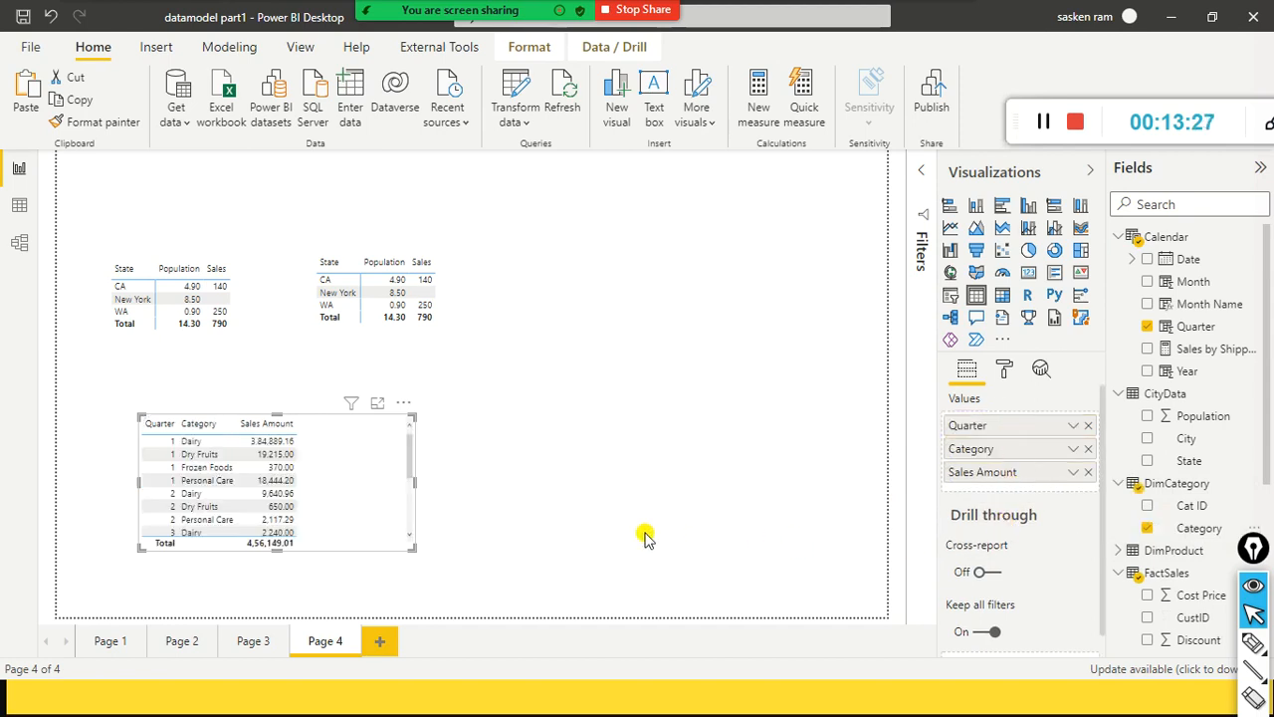
{"action": "left_click_drag", "start_coordinate": [418, 486], "coordinate": [528, 488]}
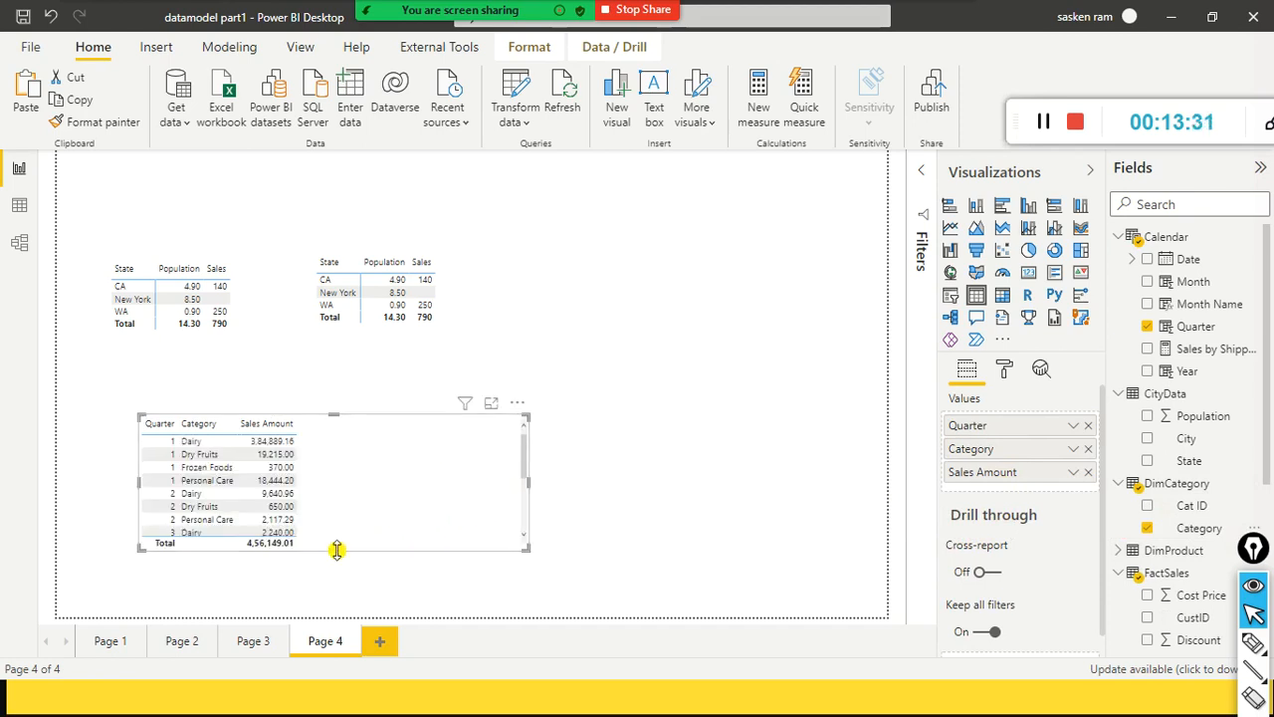
{"action": "left_click_drag", "start_coordinate": [334, 548], "coordinate": [340, 583]}
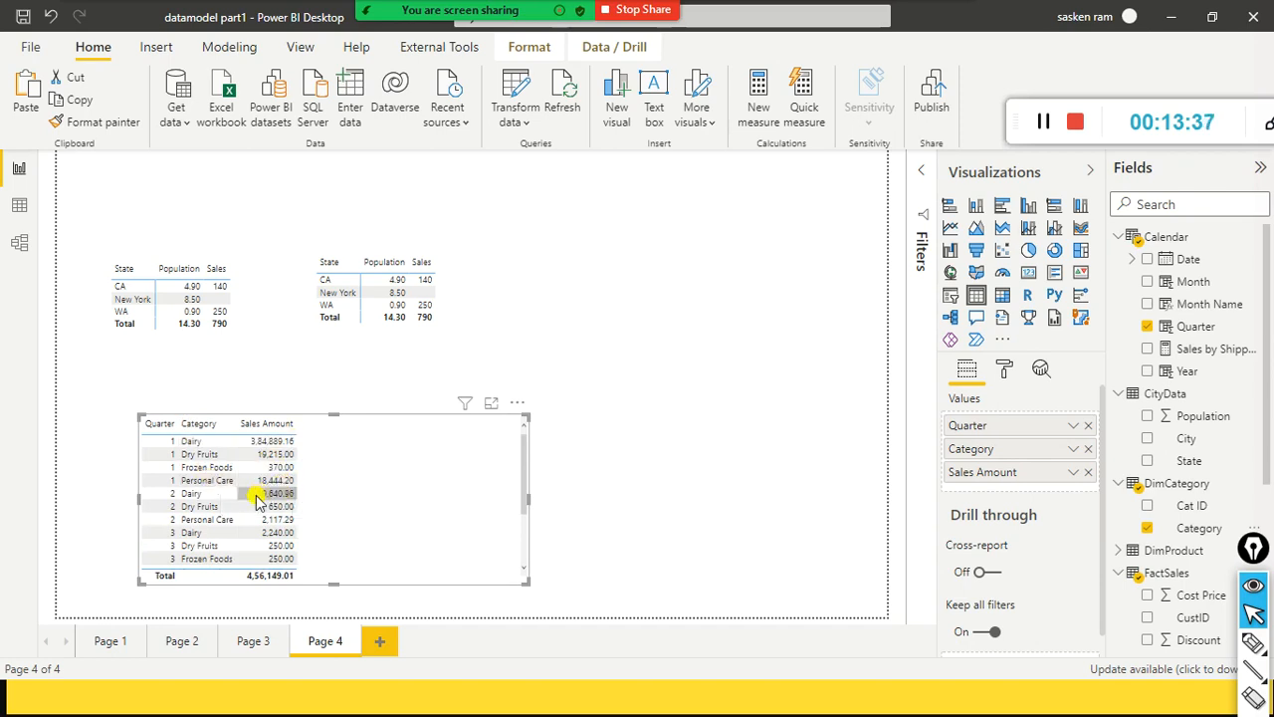
Examine the sales by quarter and category, and compare them with the active and inactive Calendar–FactSales relationships in the model
{"action": "scroll", "coordinate": [299, 555], "scroll_direction": "down", "scroll_amount": 3}
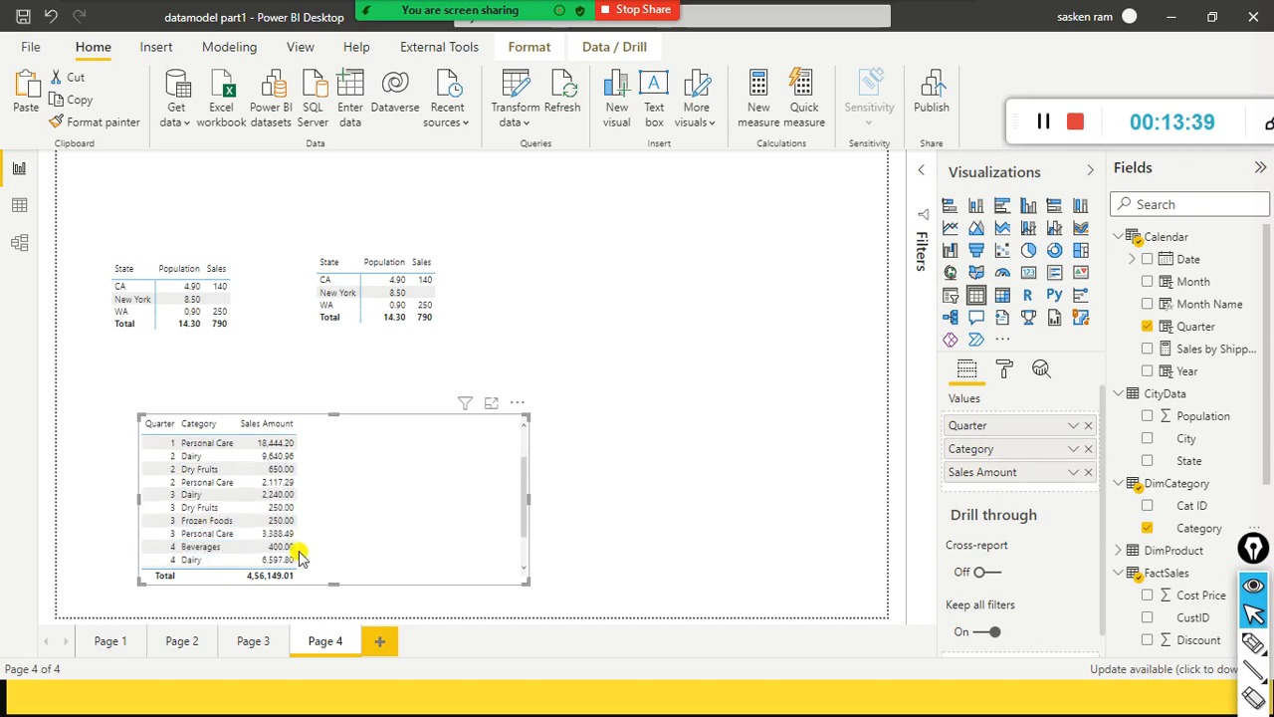
{"action": "scroll", "coordinate": [299, 555], "scroll_direction": "up", "scroll_amount": 4}
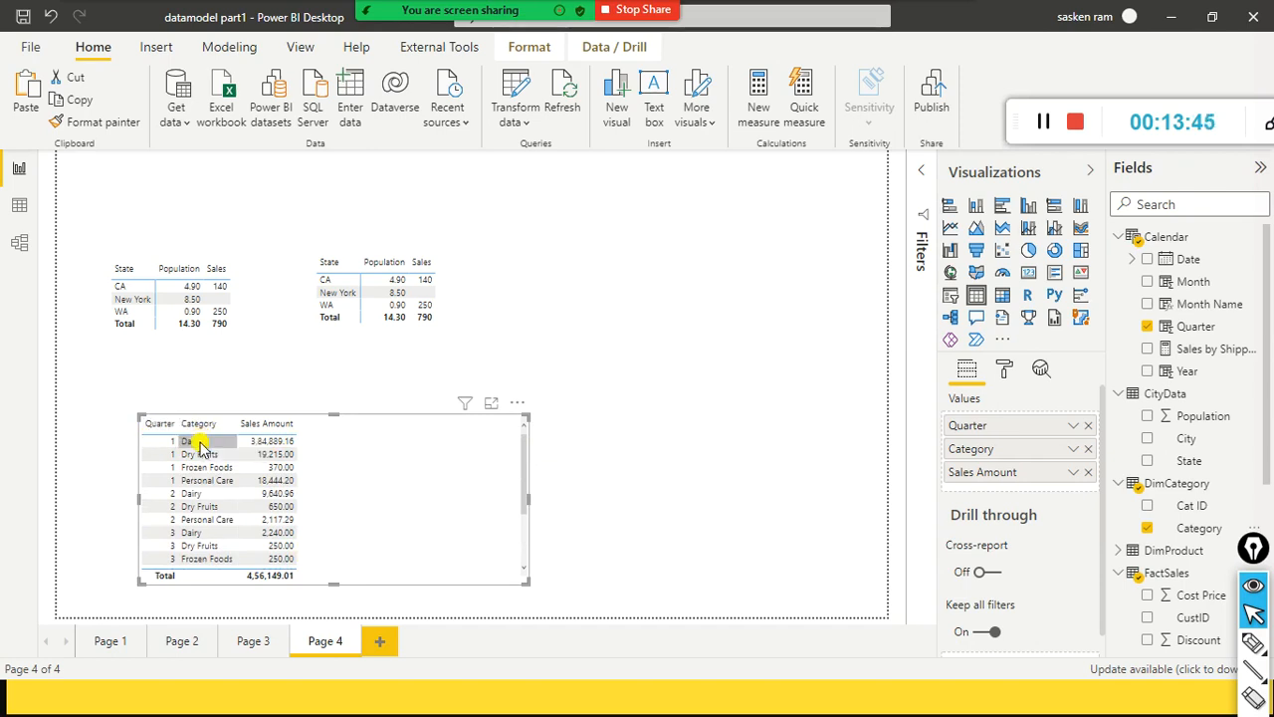
{"action": "left_click", "coordinate": [159, 423]}
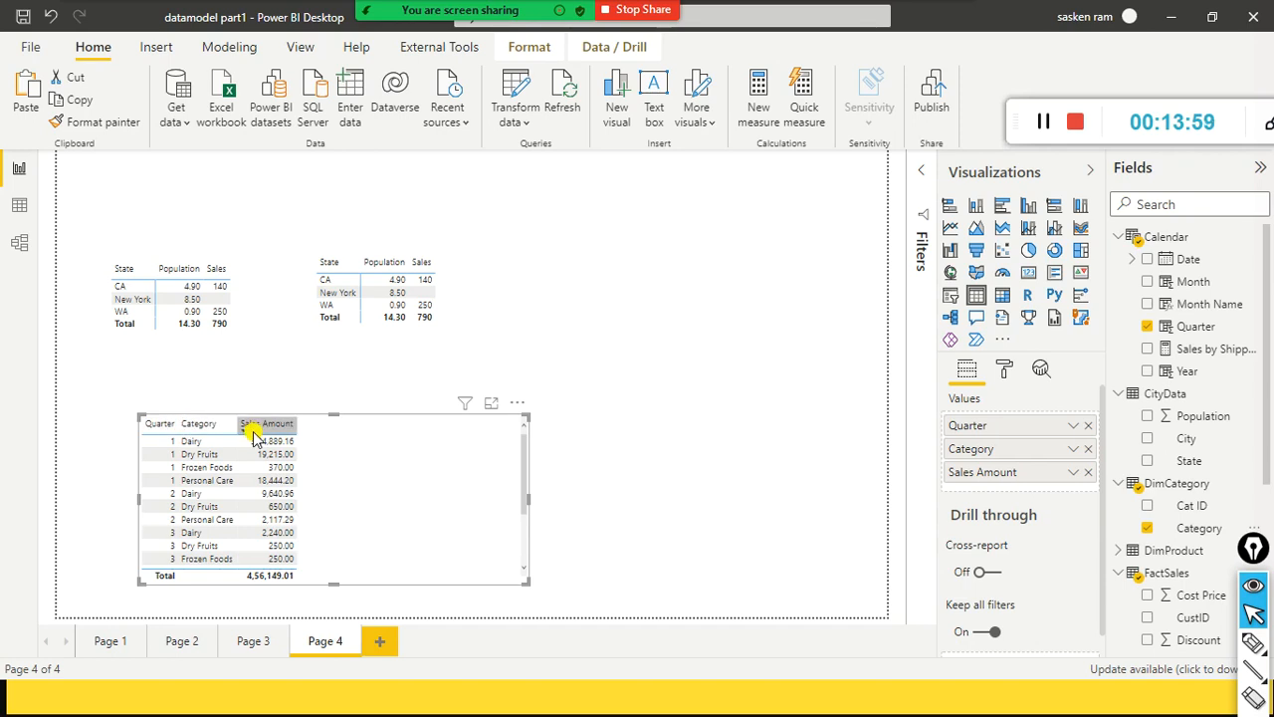
{"action": "scroll", "coordinate": [1179, 609], "scroll_direction": "down", "scroll_amount": 5}
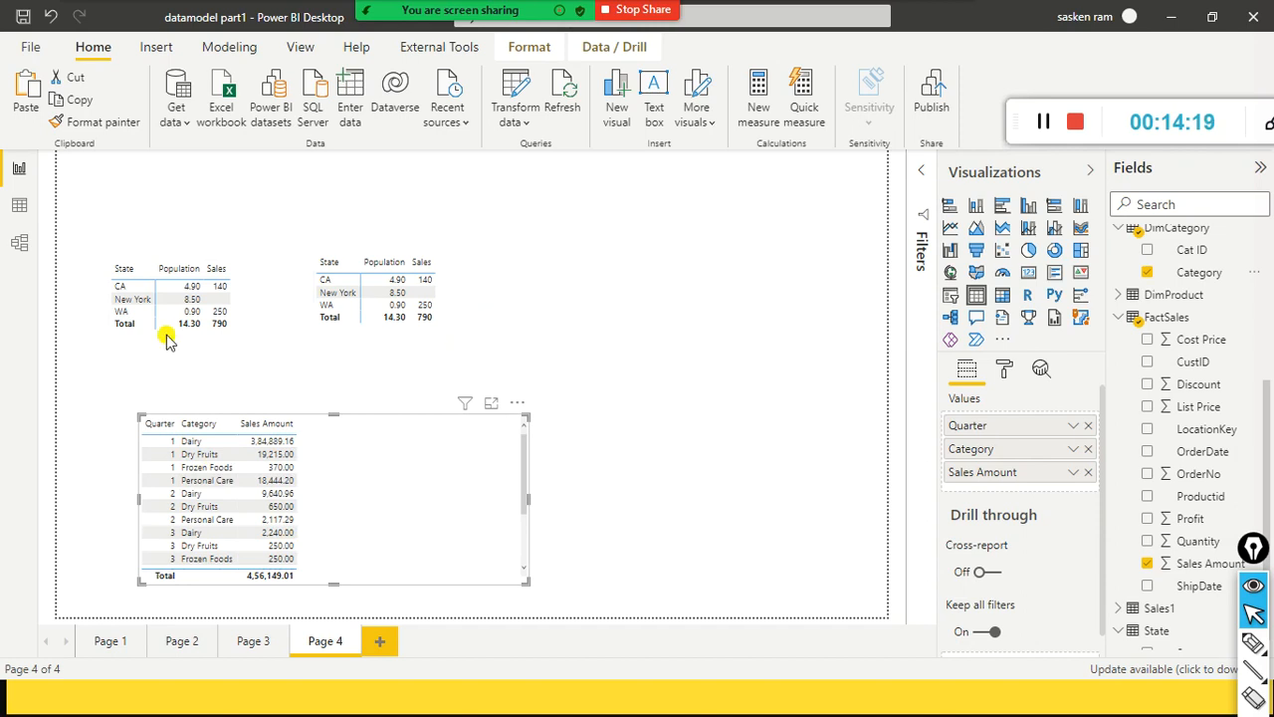
{"action": "left_click", "coordinate": [19, 242]}
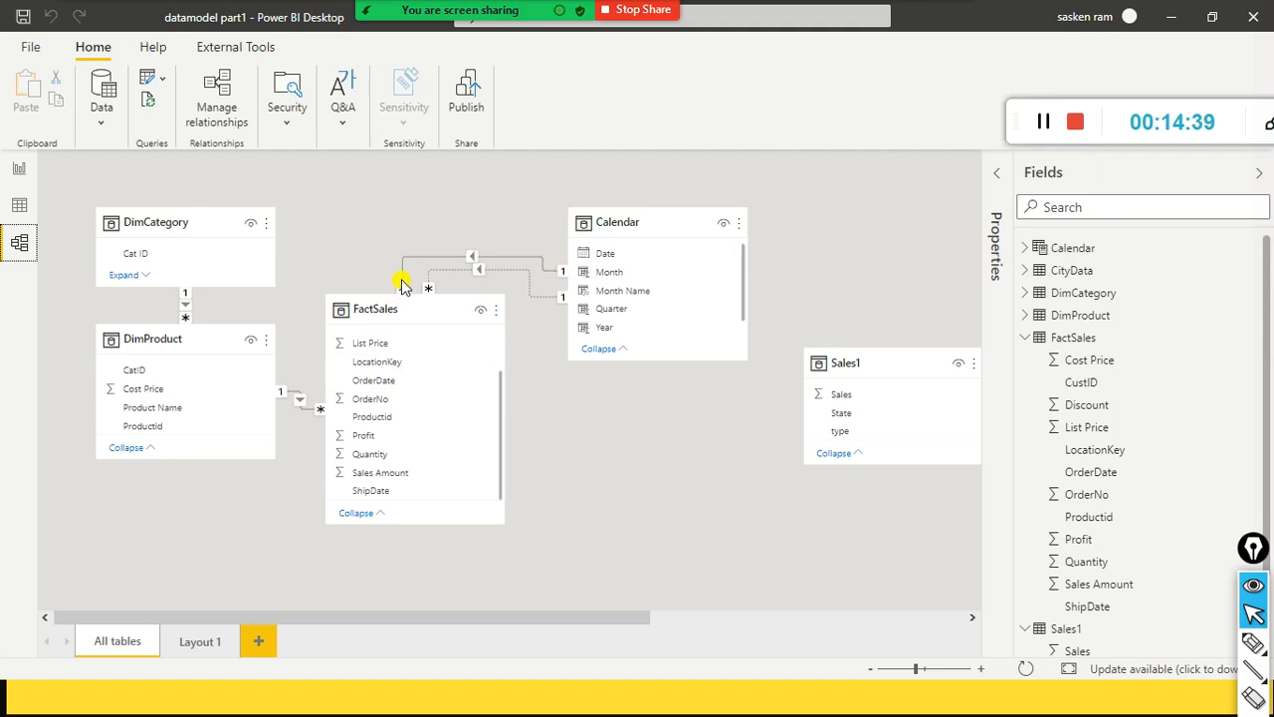
{"action": "left_click", "coordinate": [19, 168]}
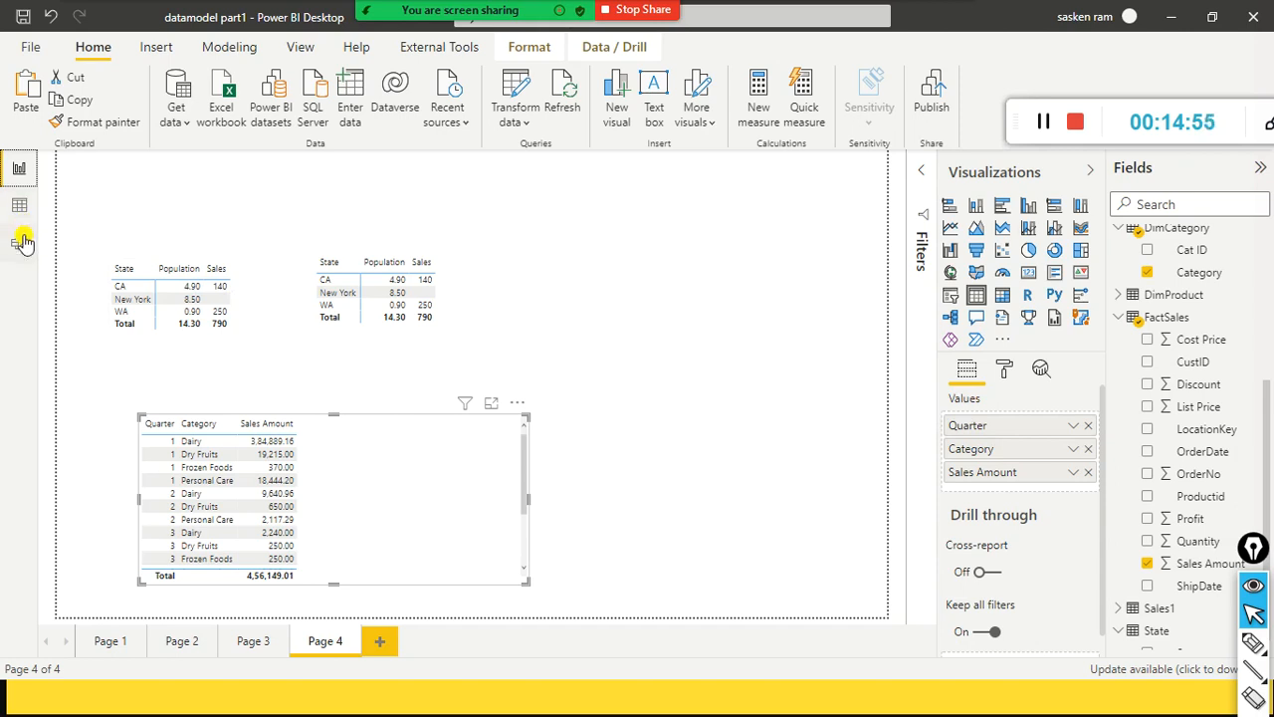
{"action": "left_click", "coordinate": [619, 311]}
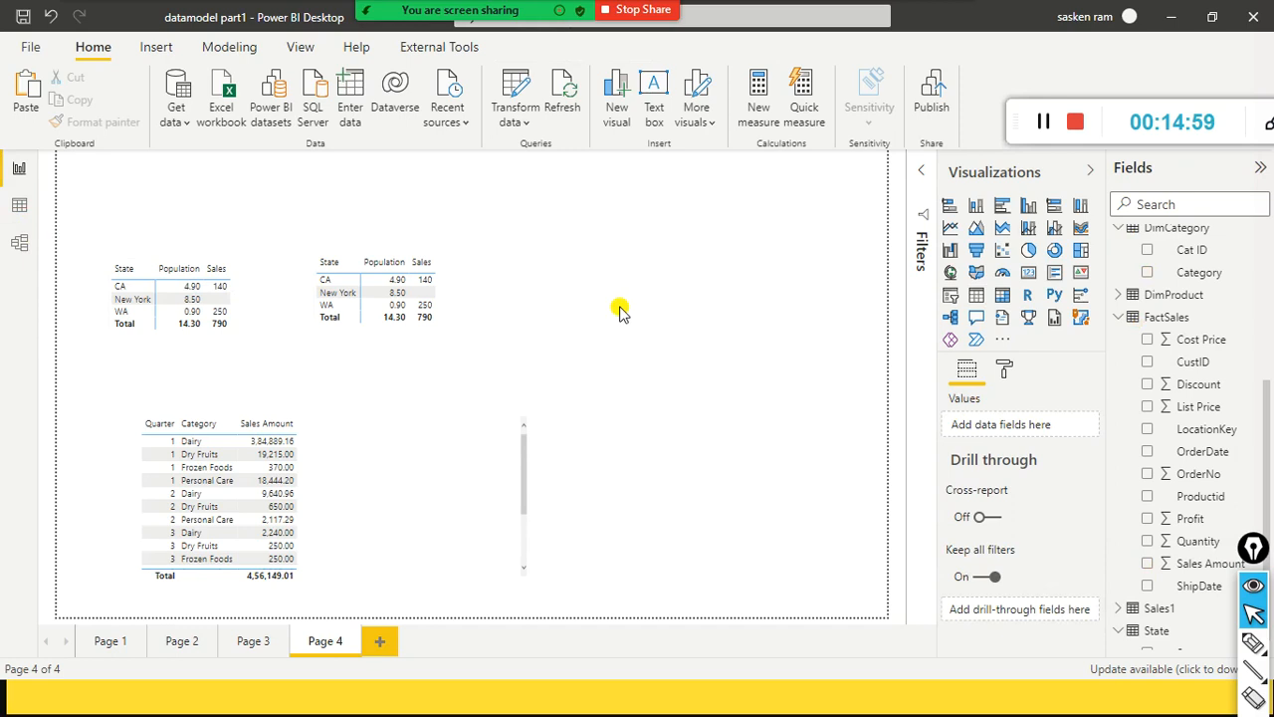
{"action": "left_click", "coordinate": [20, 244]}
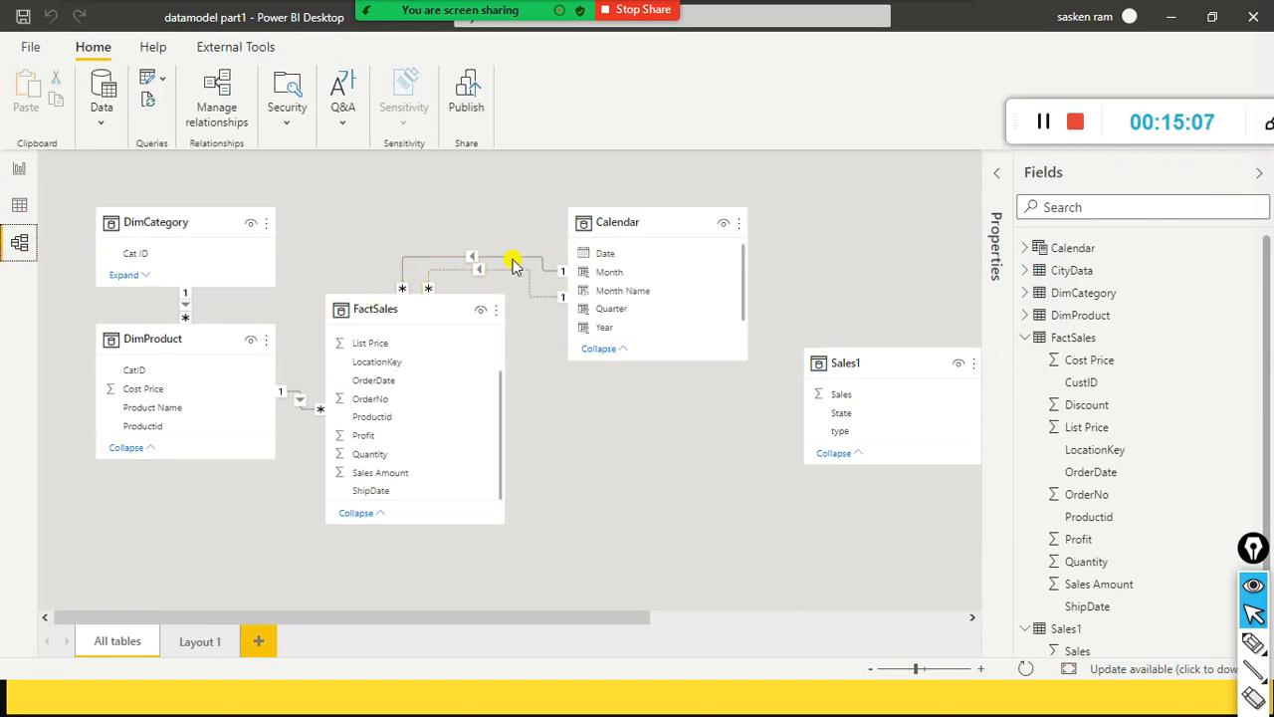
{"action": "left_click", "coordinate": [17, 170]}
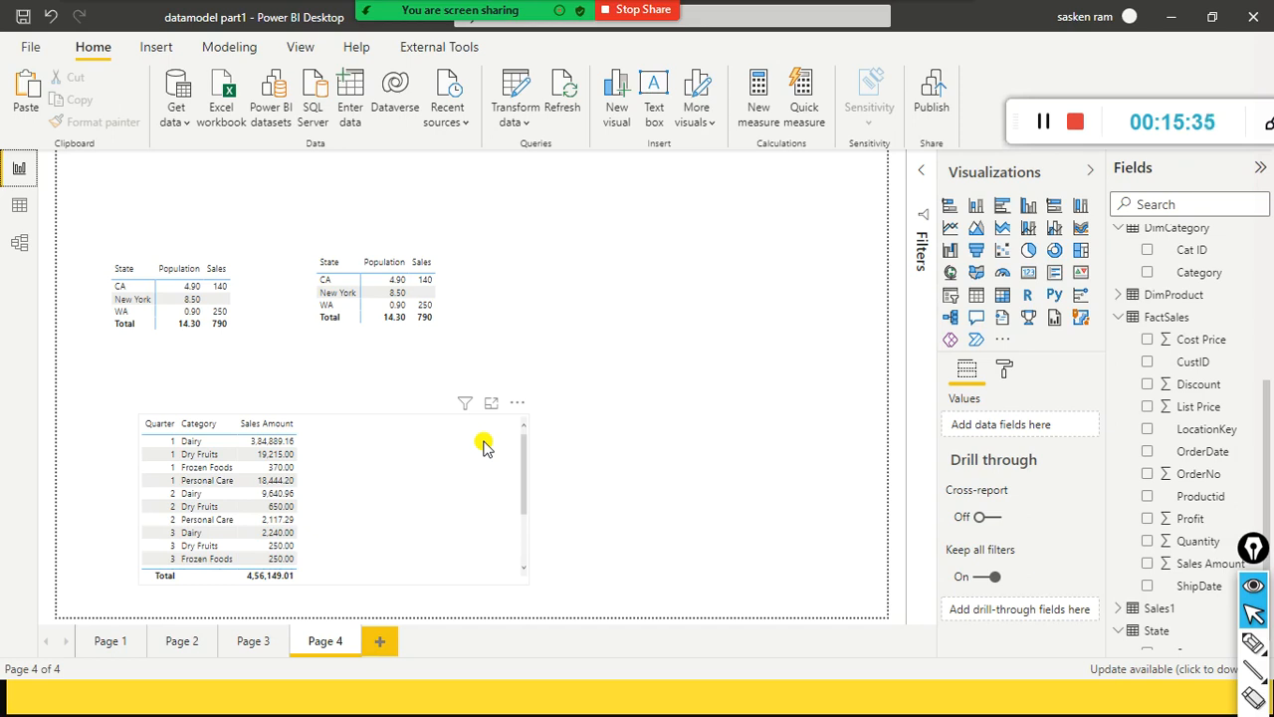
Create a new measure in the Calendar table and name it "Sales by Shipped date Measure" in its formula
{"action": "left_click", "coordinate": [238, 52]}
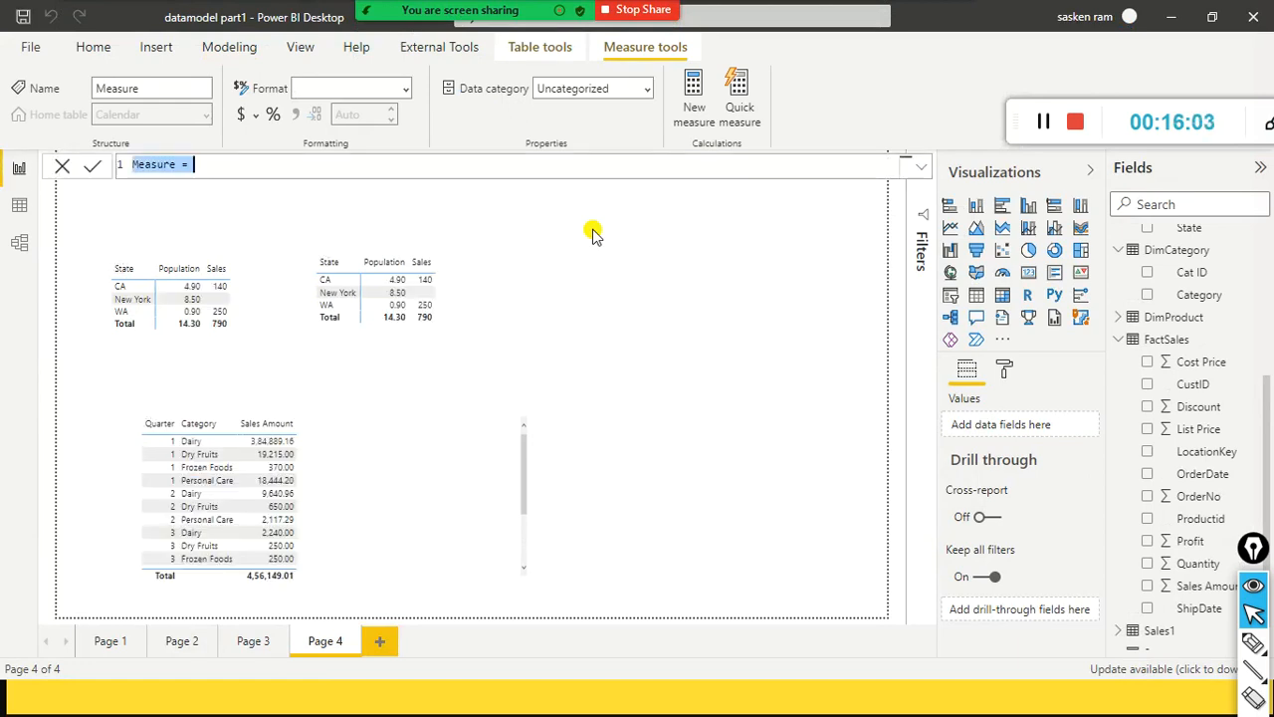
{"action": "key", "text": "alt+Tab"}
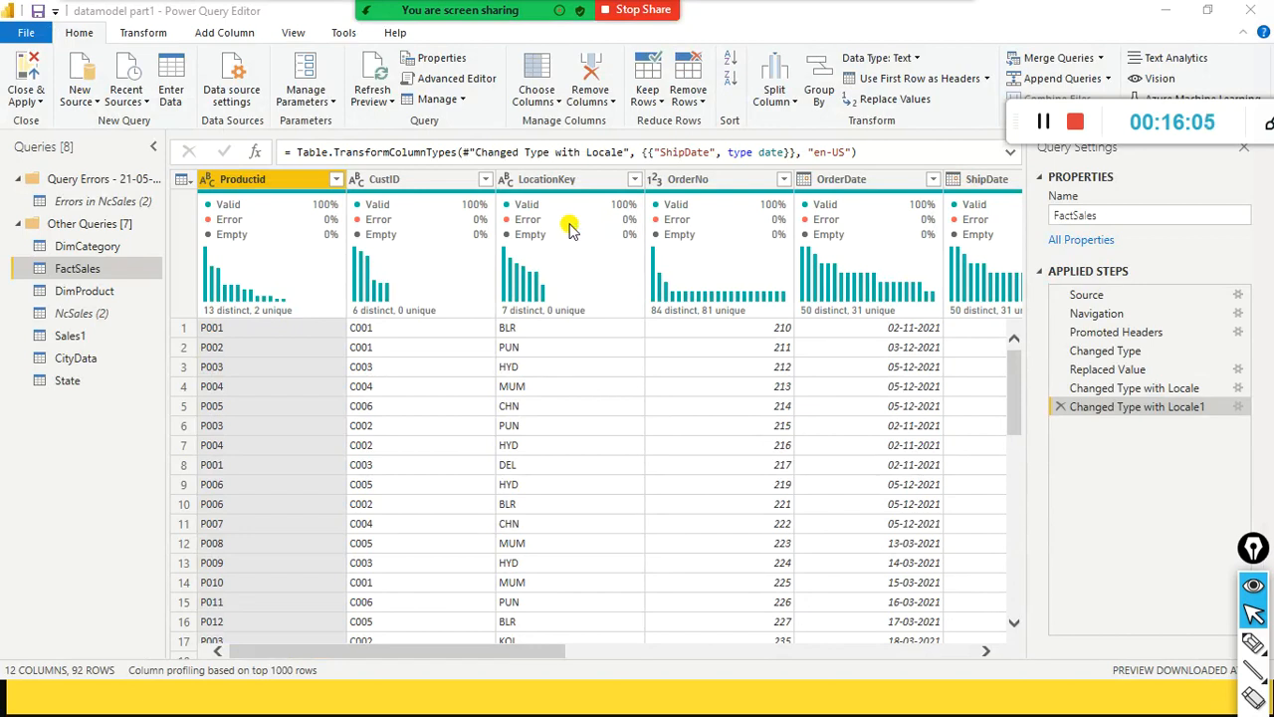
{"action": "key", "text": "alt+Tab"}
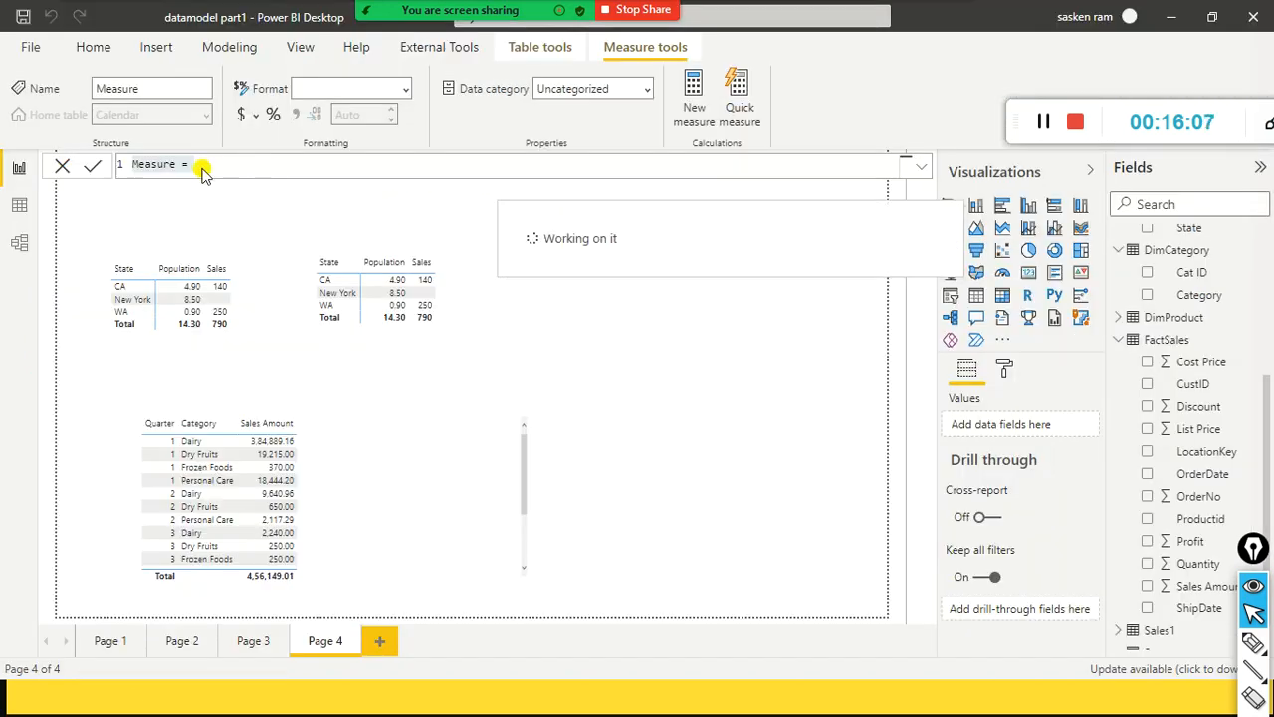
{"action": "triple_click", "coordinate": [155, 172]}
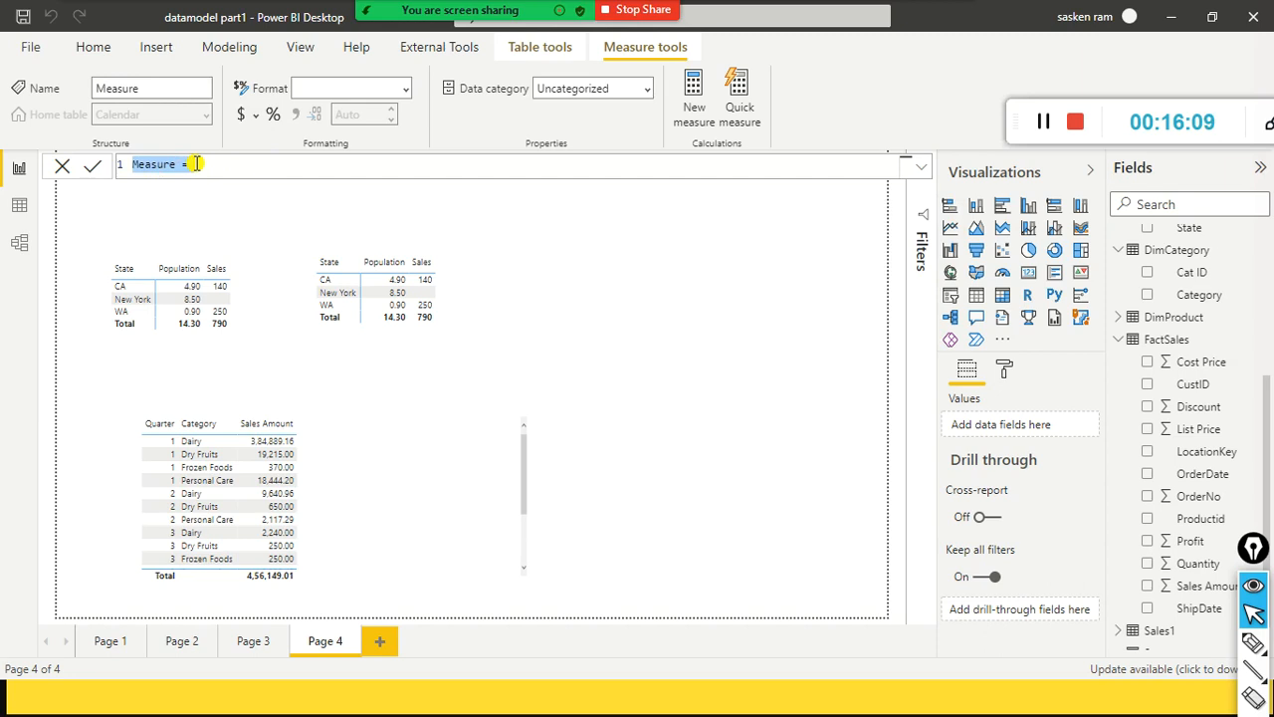
{"action": "key", "text": "Left"}
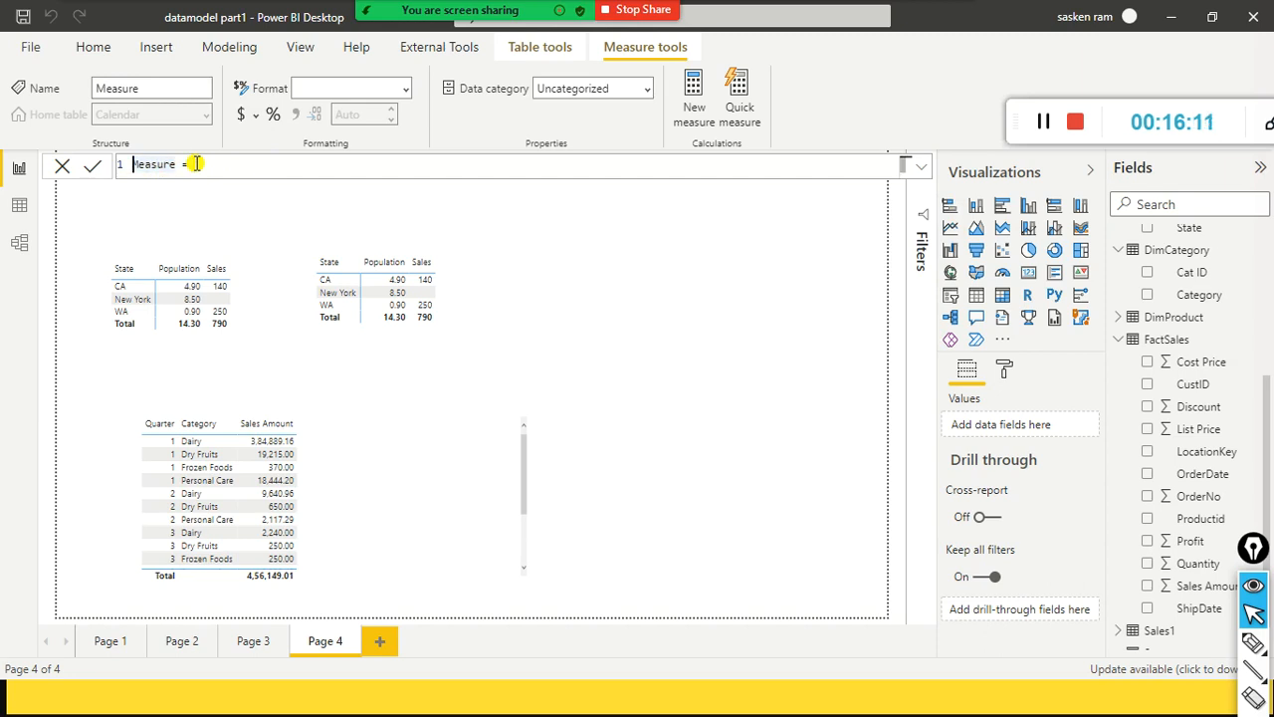
{"action": "type", "text": "Sales by "}
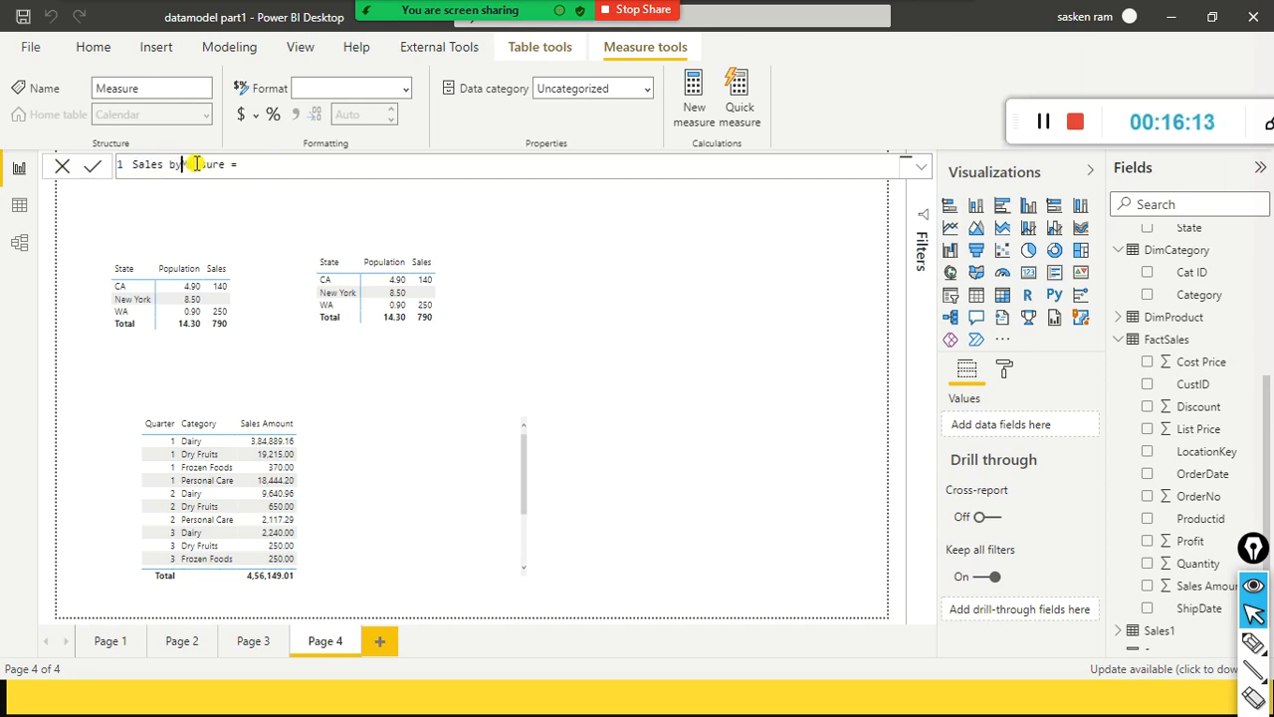
{"action": "type", "text": "Filed"}
{"action": "key", "text": "BackSpace"}
{"action": "key", "text": "BackSpace"}
{"action": "key", "text": "BackSpace"}
{"action": "key", "text": "BackSpace"}
{"action": "key", "text": "BackSpace"}
{"action": "key", "text": "BackSpace"}
{"action": "type", "text": "Type"}
{"action": "key", "text": "BackSpace"}
{"action": "type", "text": "ped date Measure = "}
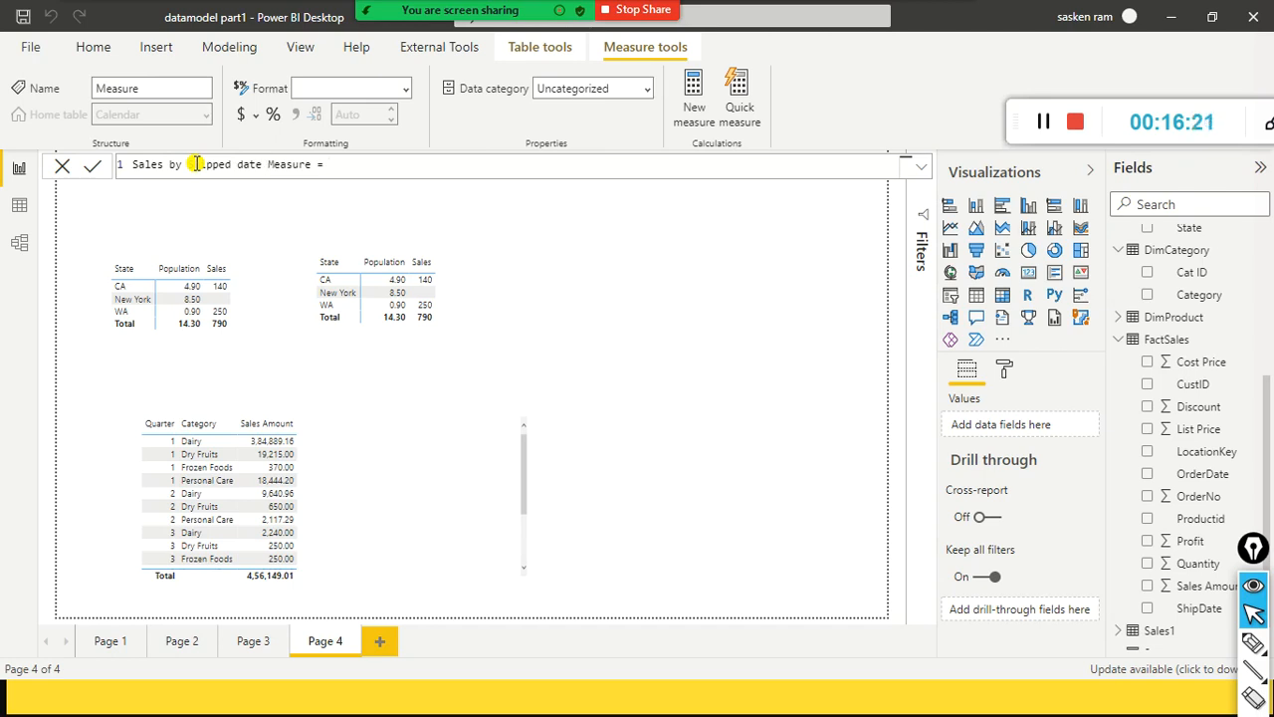
Begin the measure's expression with CALCULATE(sum(FactSales[Sales Amount]), leaving the filter argument open
{"action": "type", "text": "cal"}
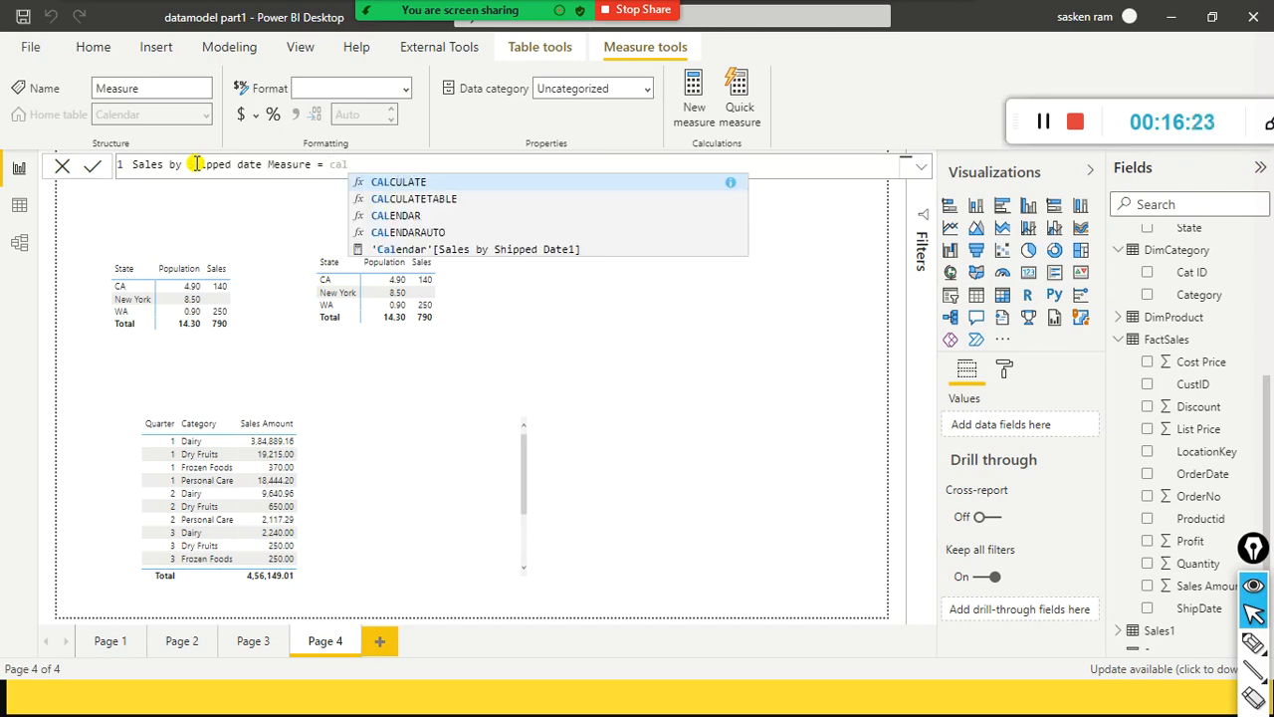
{"action": "key", "text": "Tab"}
{"action": "type", "text": "sum"}
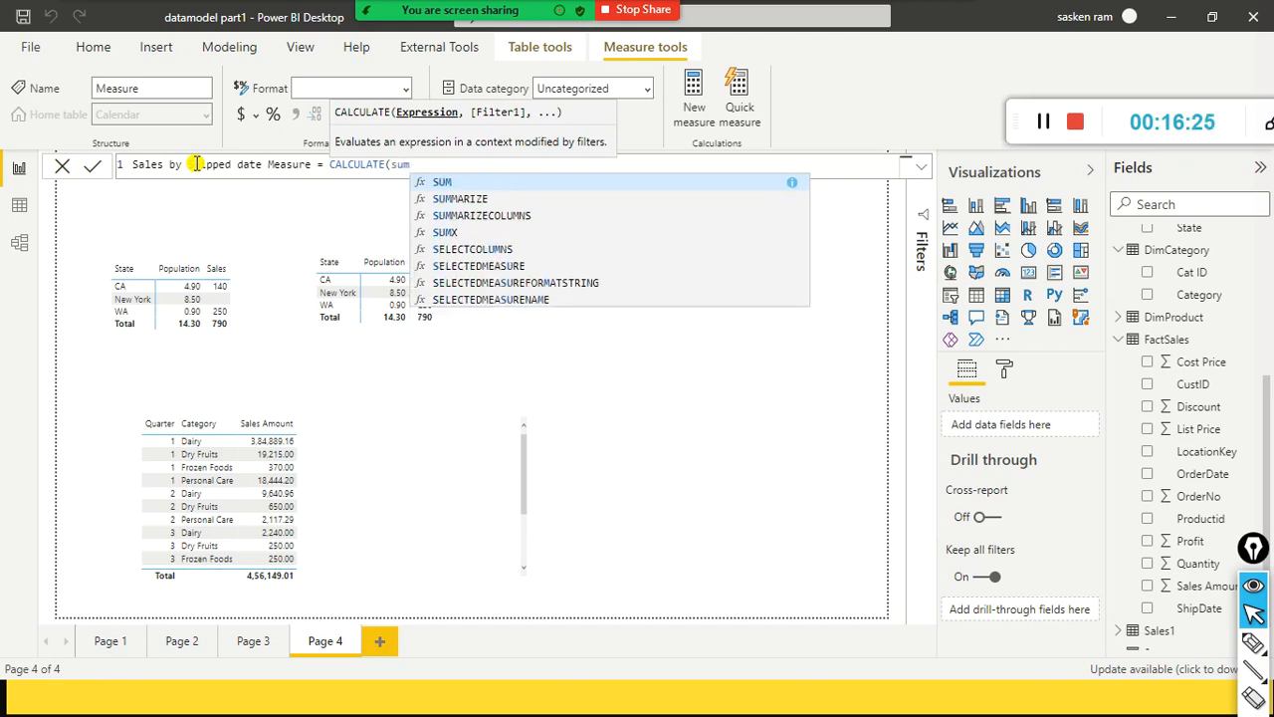
{"action": "type", "text": "(sales "}
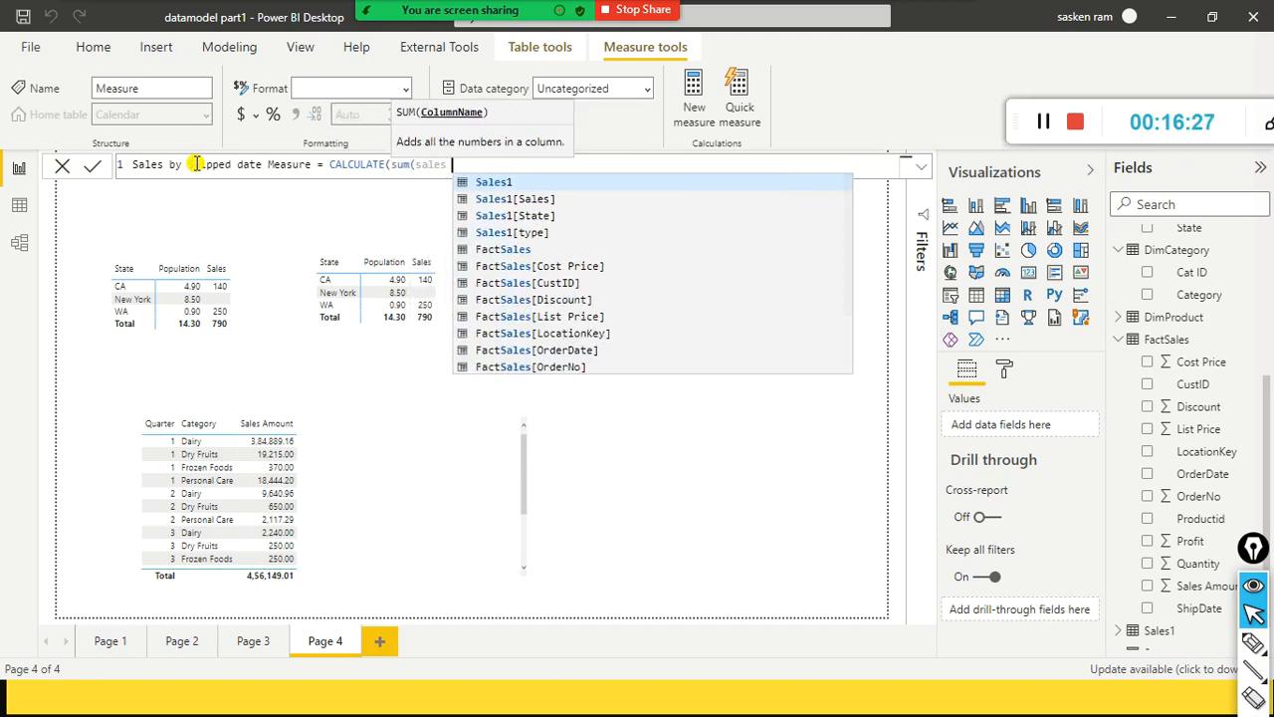
{"action": "type", "text": "am"}
{"action": "key", "text": "Tab"}
{"action": "type", "text": "),"}
{"action": "key", "text": "BackSpace"}
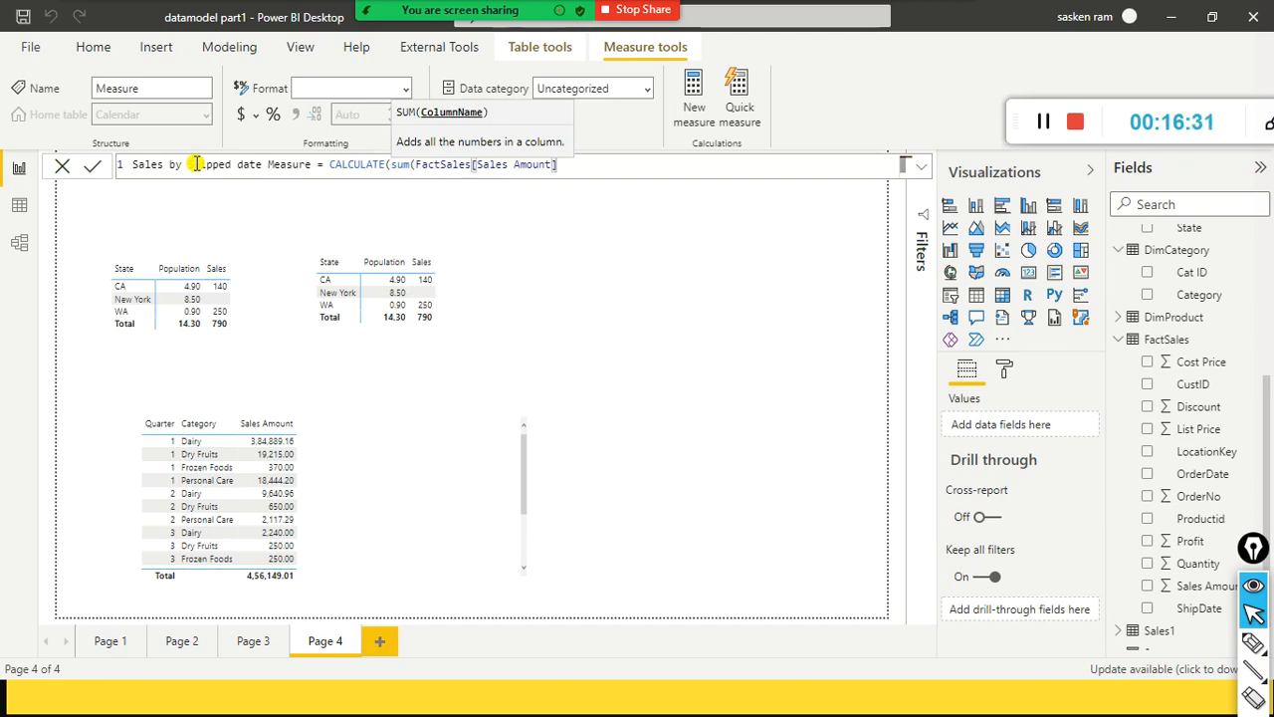
{"action": "type", "text": "),"}
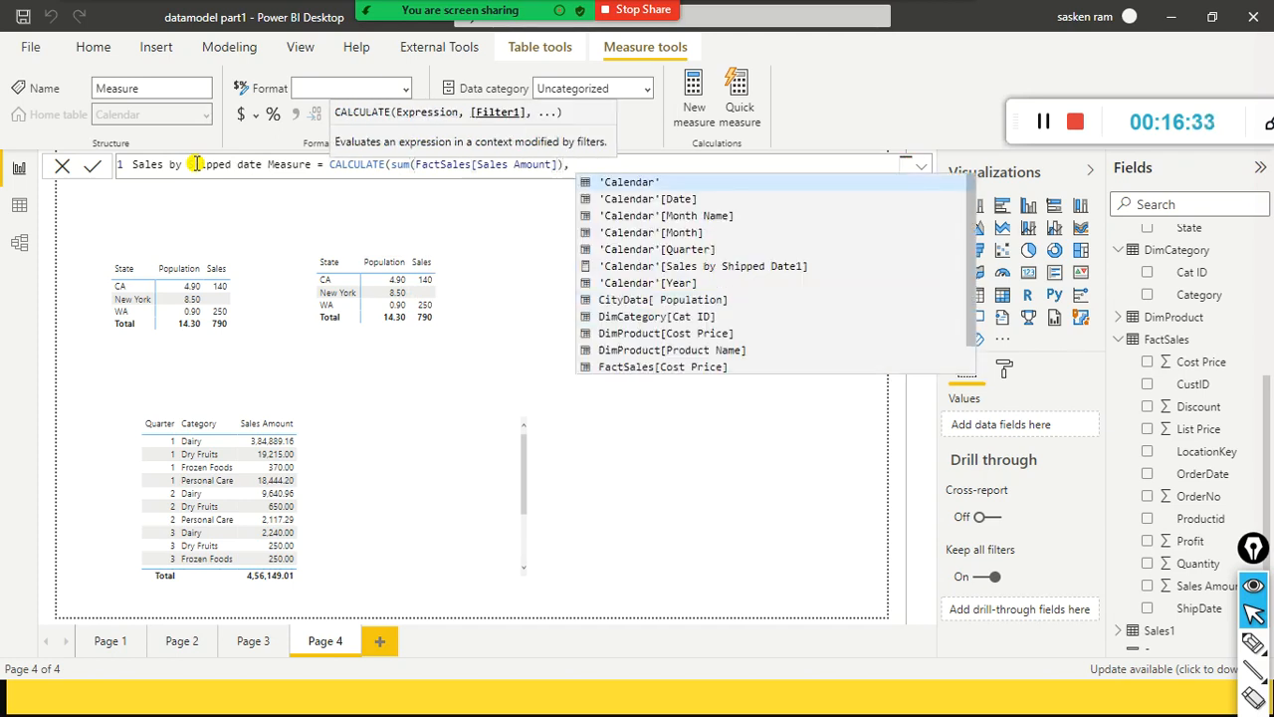
Add USERELATIONSHIP as the CALCULATE filter, with 'Calendar'[Date] as its first column and no date-hierarchy suffix
{"action": "type", "text": " cser"}
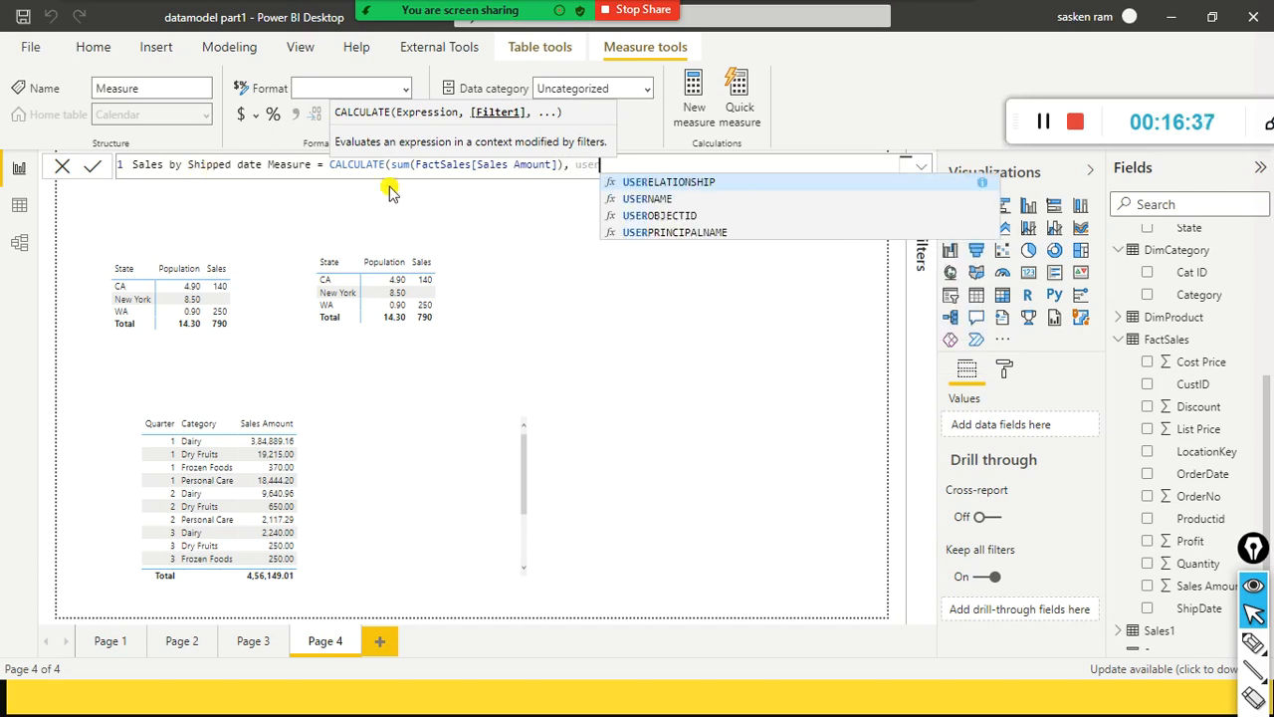
{"action": "double_click", "coordinate": [701, 184]}
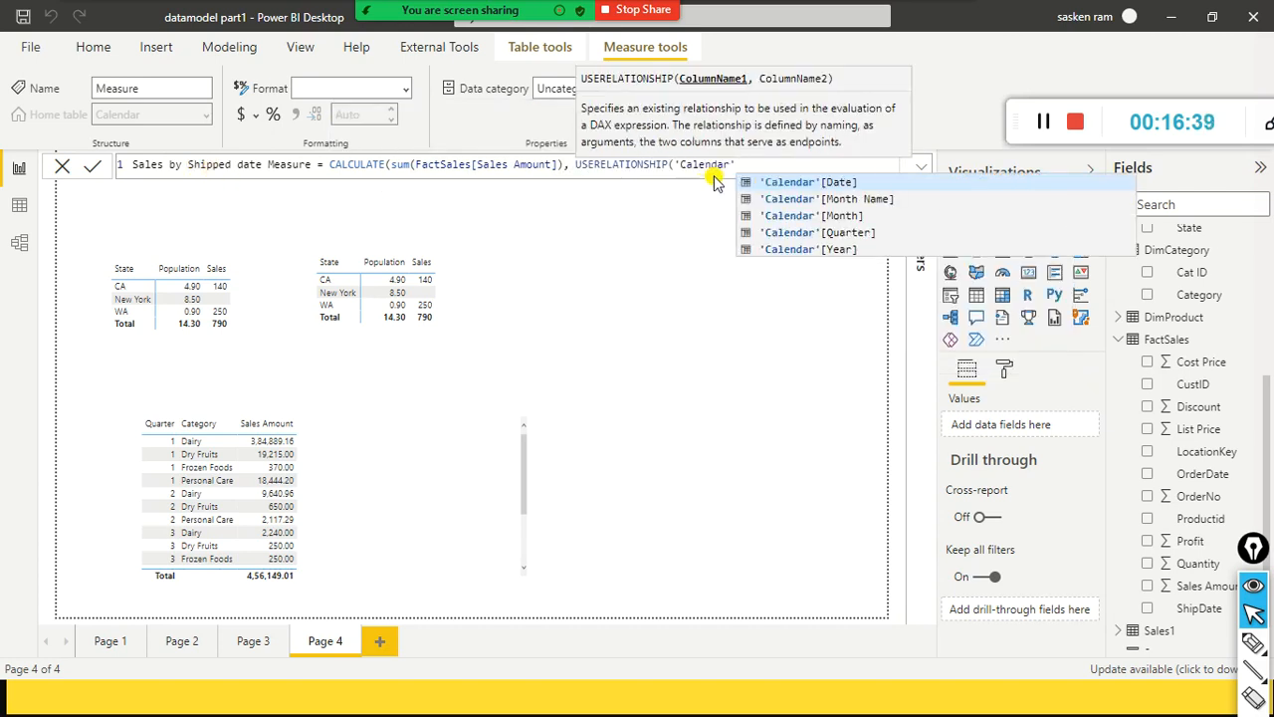
{"action": "double_click", "coordinate": [766, 185]}
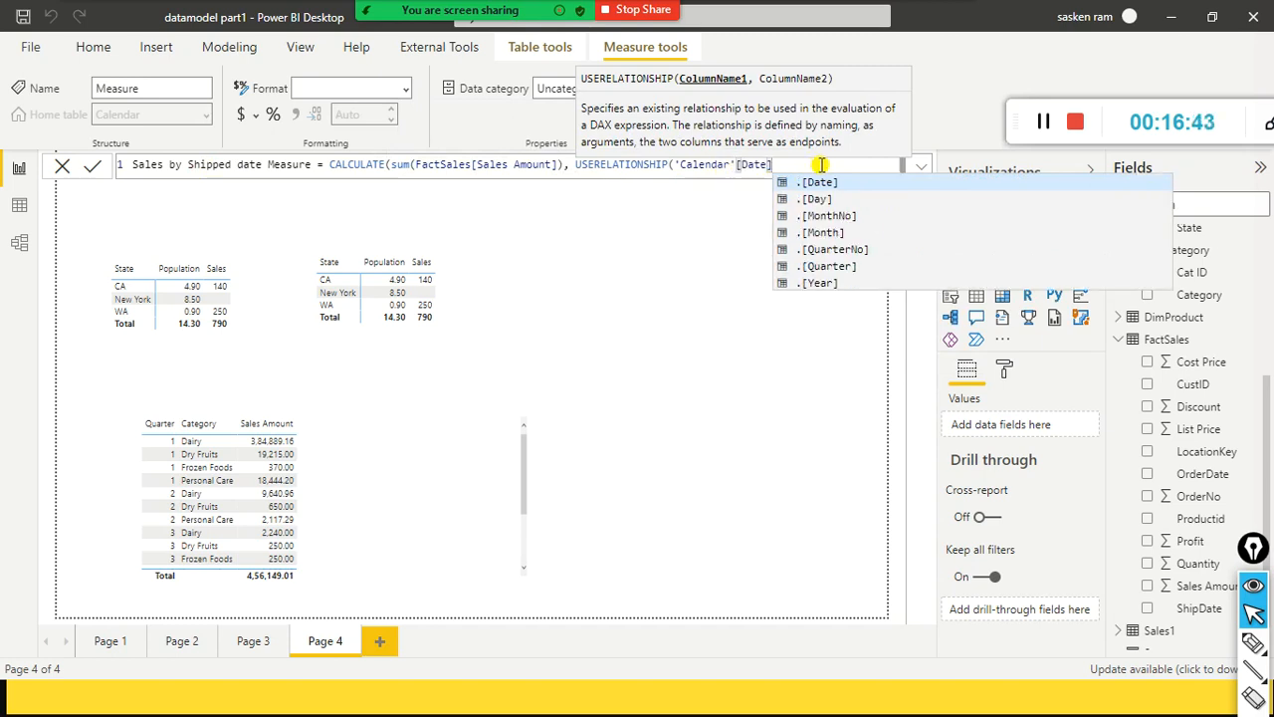
{"action": "left_click", "coordinate": [811, 188]}
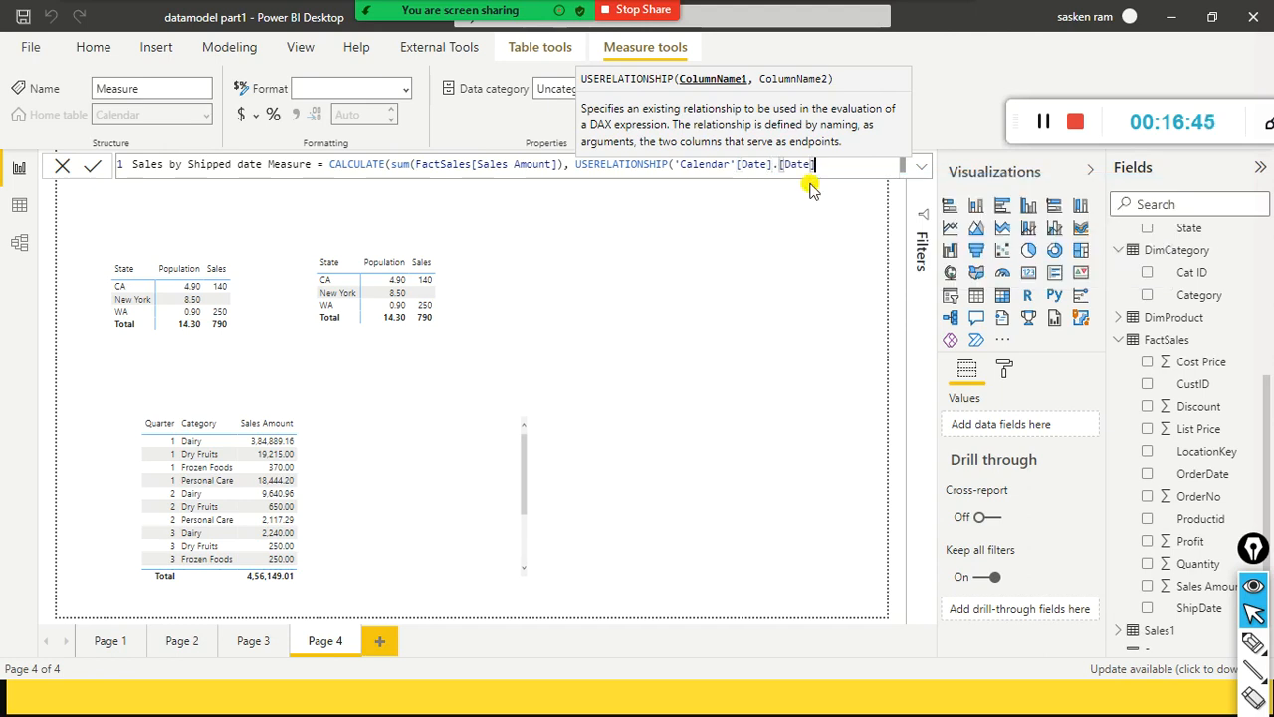
{"action": "key", "text": "BackSpace"}
{"action": "key", "text": "BackSpace"}
{"action": "key", "text": "BackSpace"}
{"action": "key", "text": "BackSpace"}
{"action": "key", "text": "BackSpace"}
{"action": "key", "text": "BackSpace"}
{"action": "key", "text": "BackSpace"}
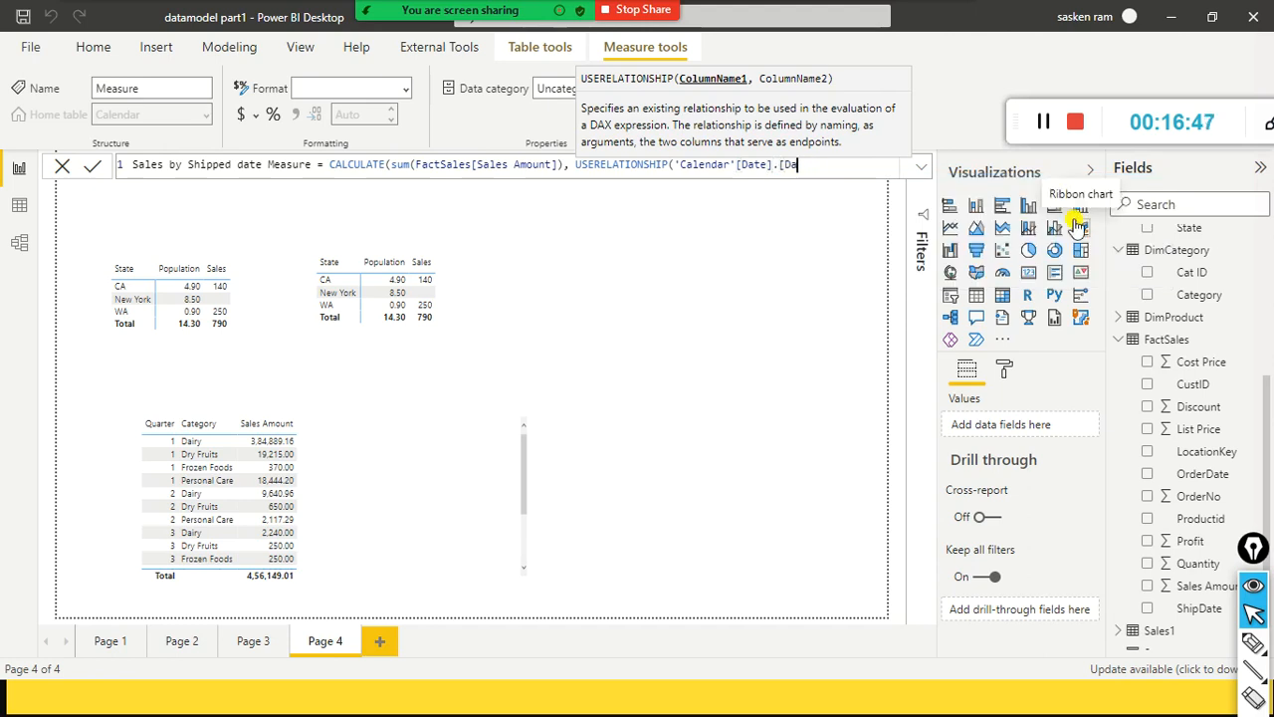
{"action": "type", "text": ", "}
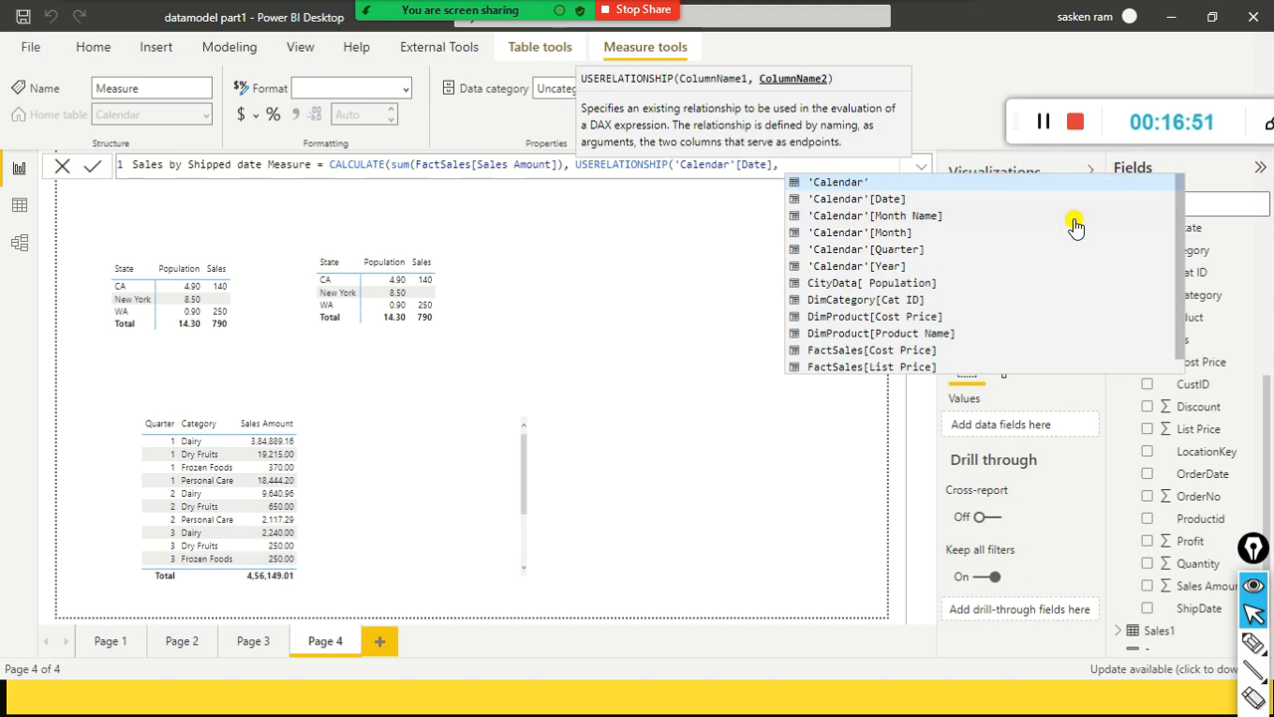
Complete USERELATIONSHIP with FactSales[ShipDate] as the second column, close both functions and commit the measure
{"action": "type", "text": "facts"}
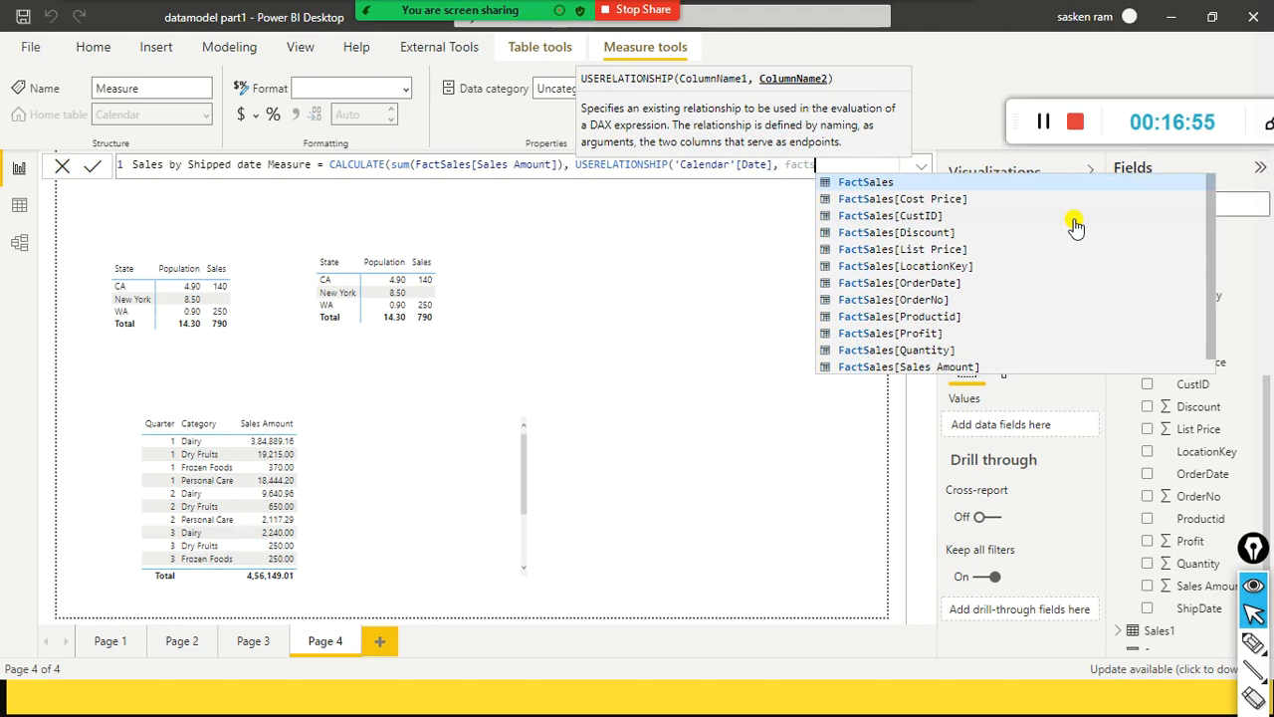
{"action": "type", "text": "alesship"}
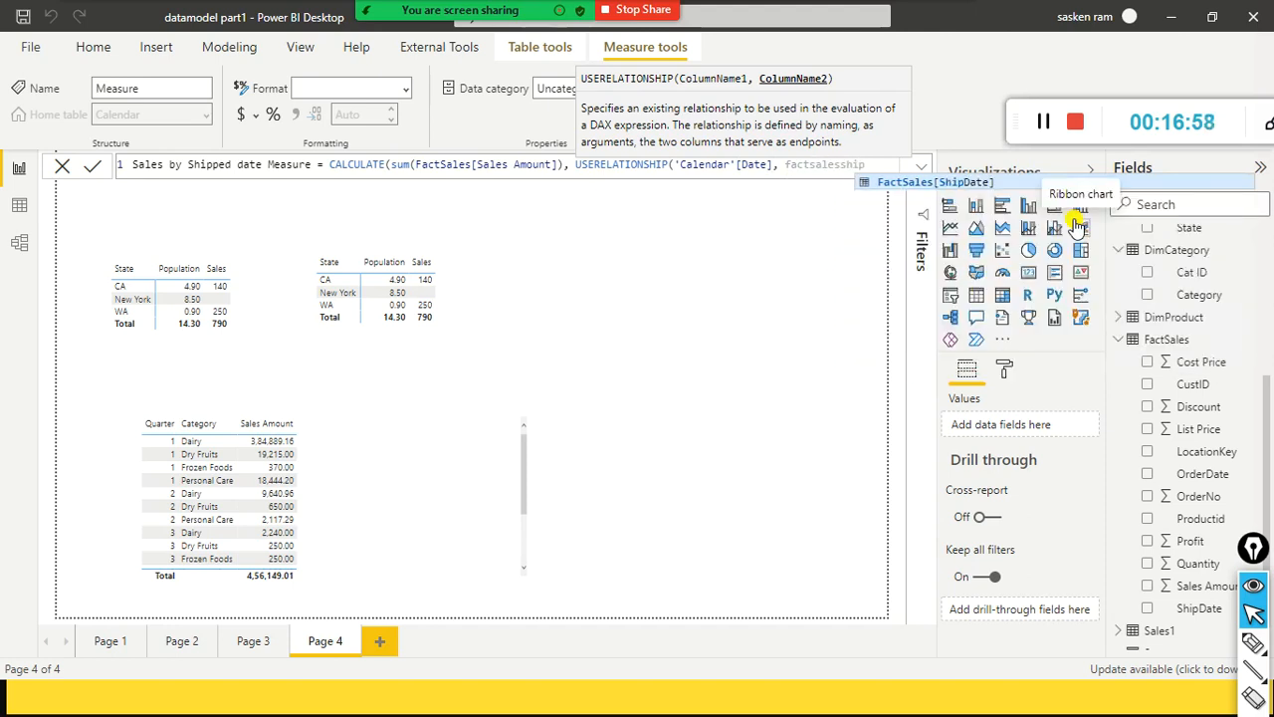
{"action": "key", "text": "Tab"}
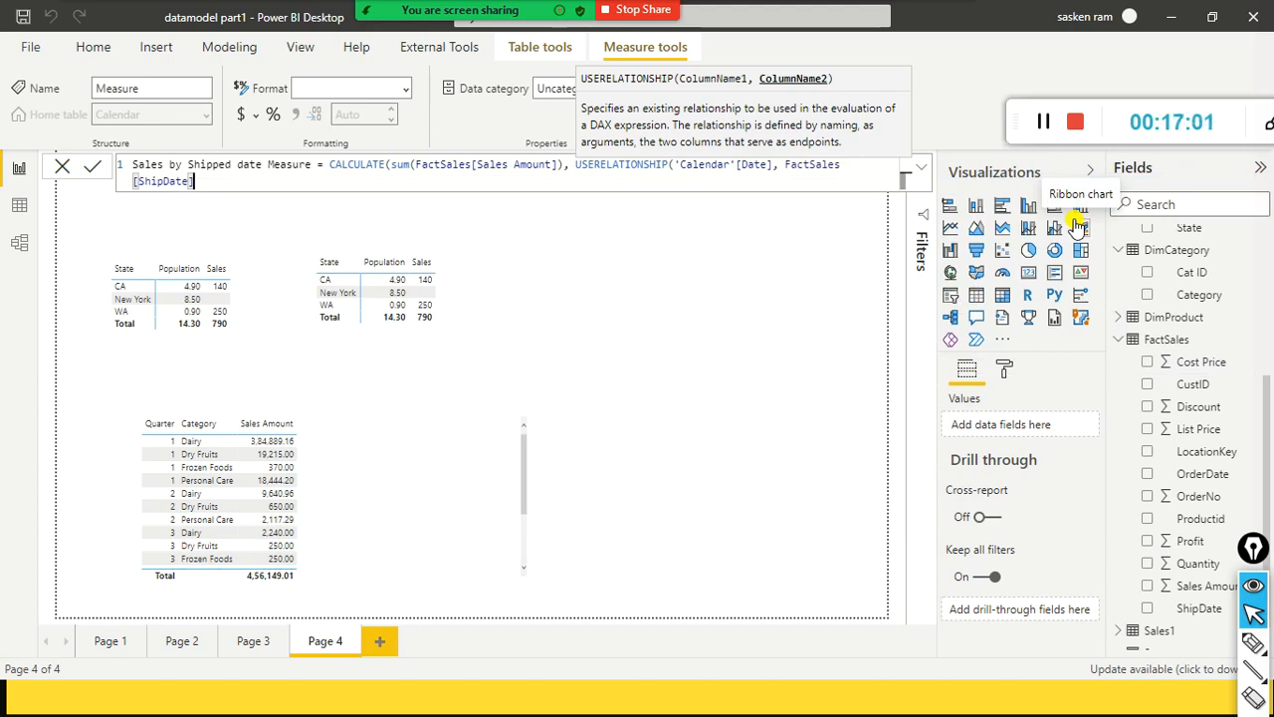
{"action": "type", "text": ")"}
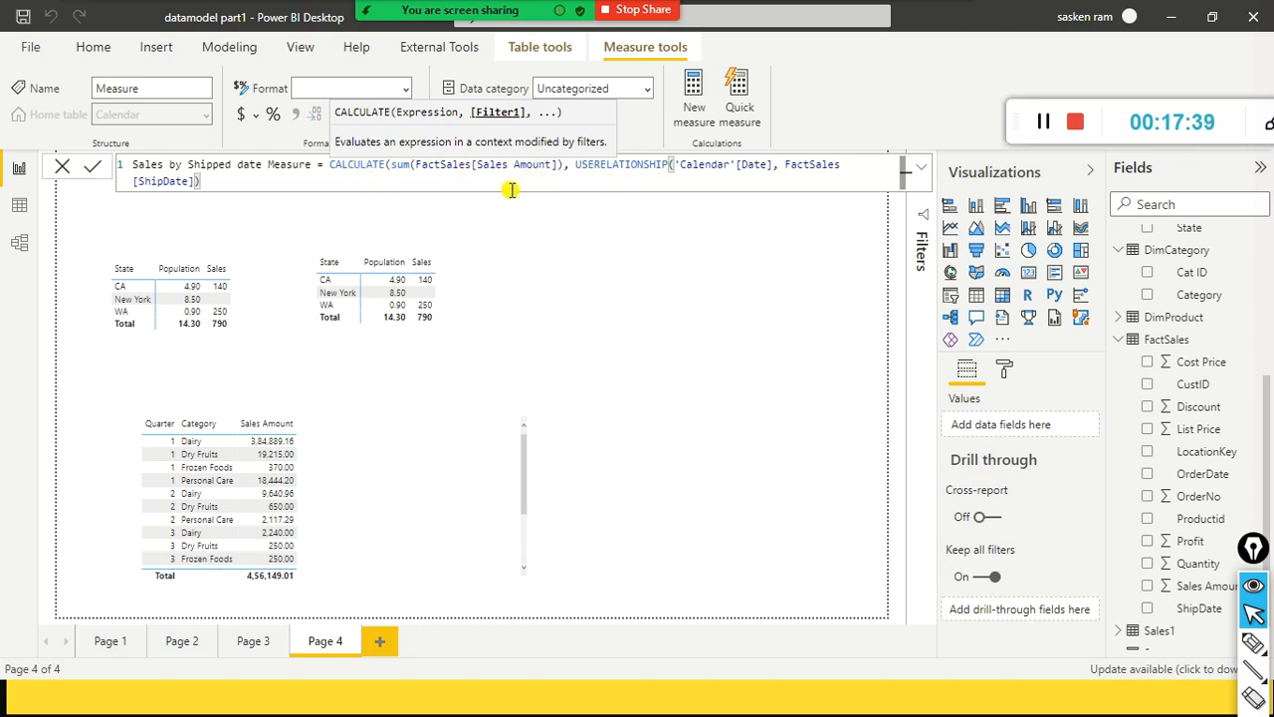
{"action": "key", "text": "alt+Tab"}
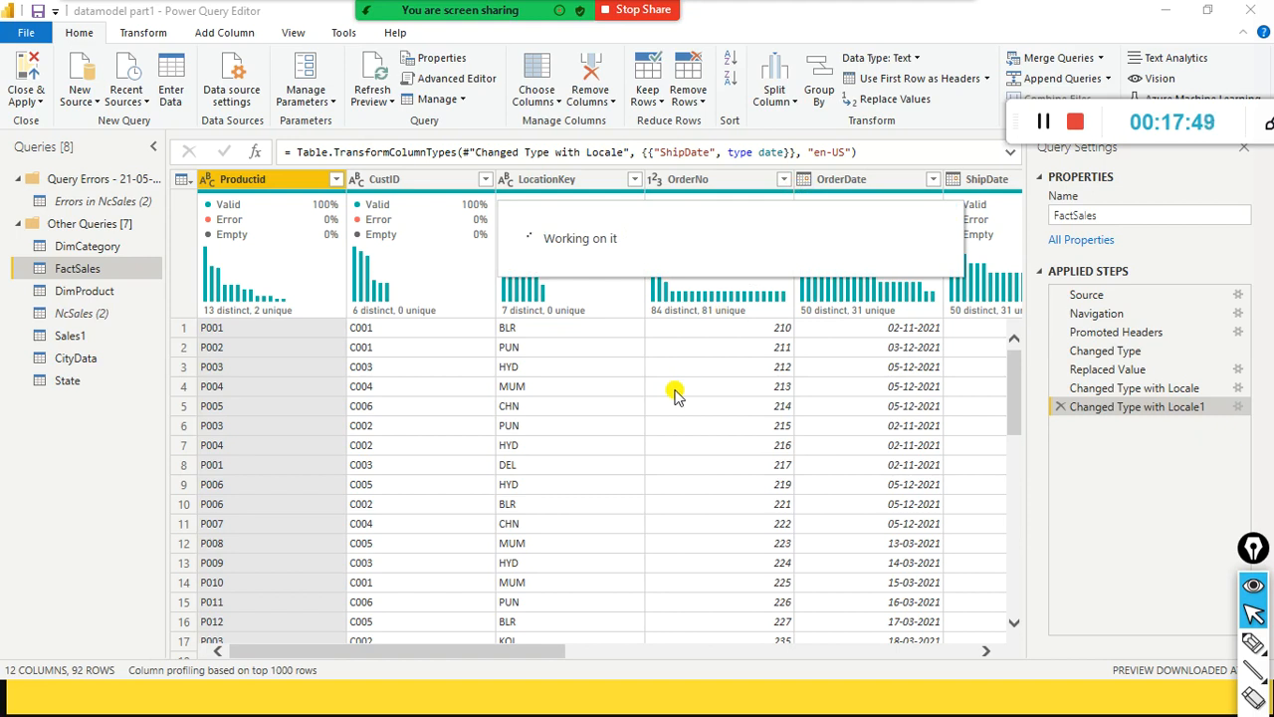
{"action": "key", "text": "alt+Tab"}
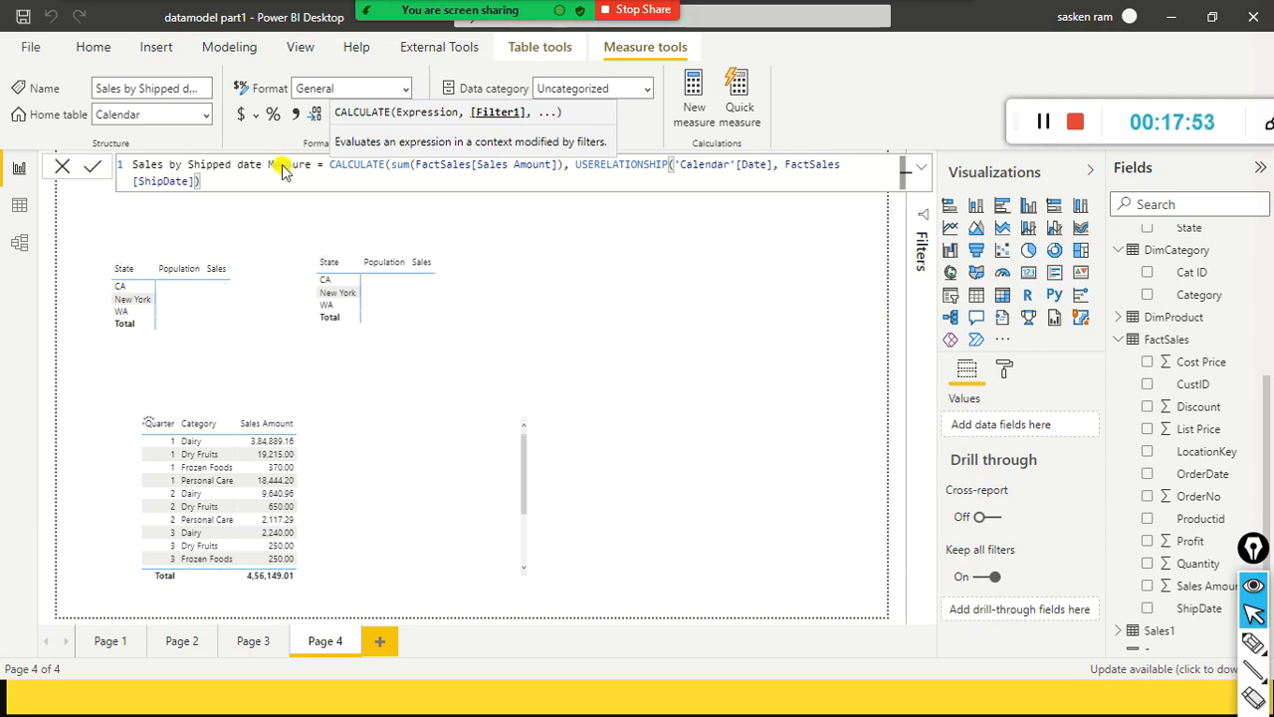
{"action": "type", "text": ")"}
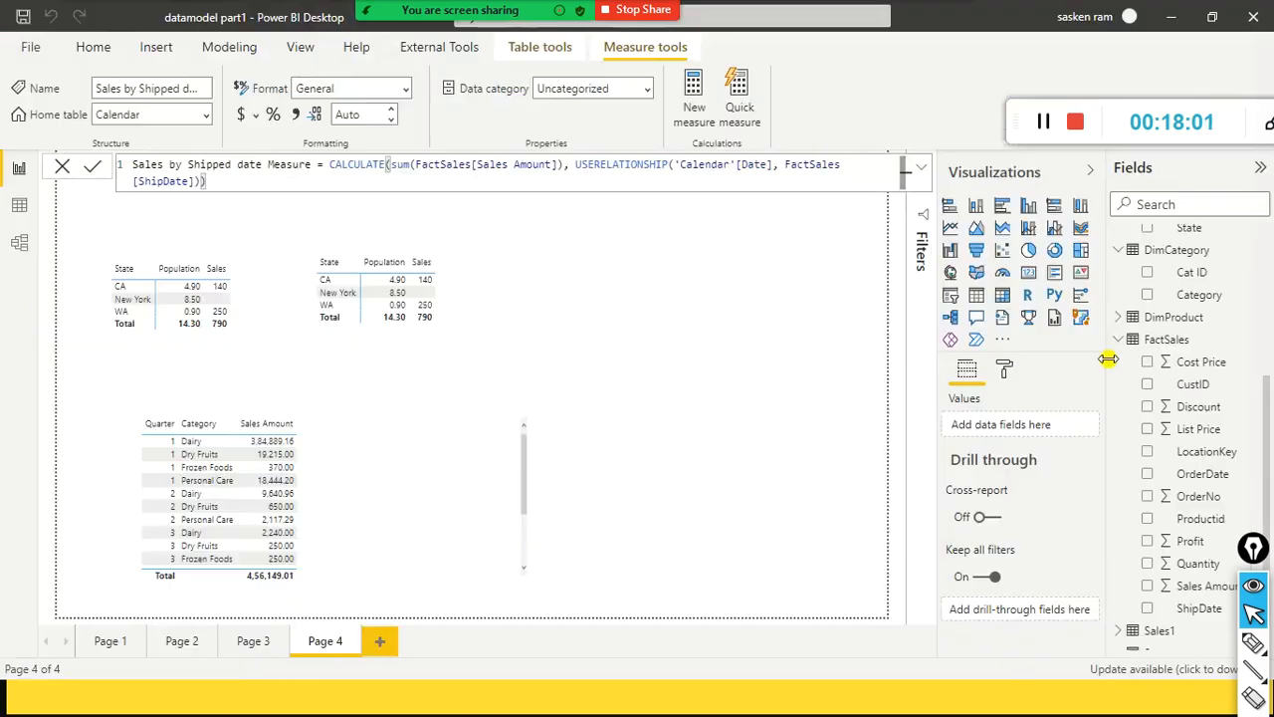
Put Sales by Shipped date Measure from Calendar into a new column chart, and move the chart to the empty space beside the State tables
{"action": "scroll", "coordinate": [1165, 349], "scroll_direction": "up", "scroll_amount": 5}
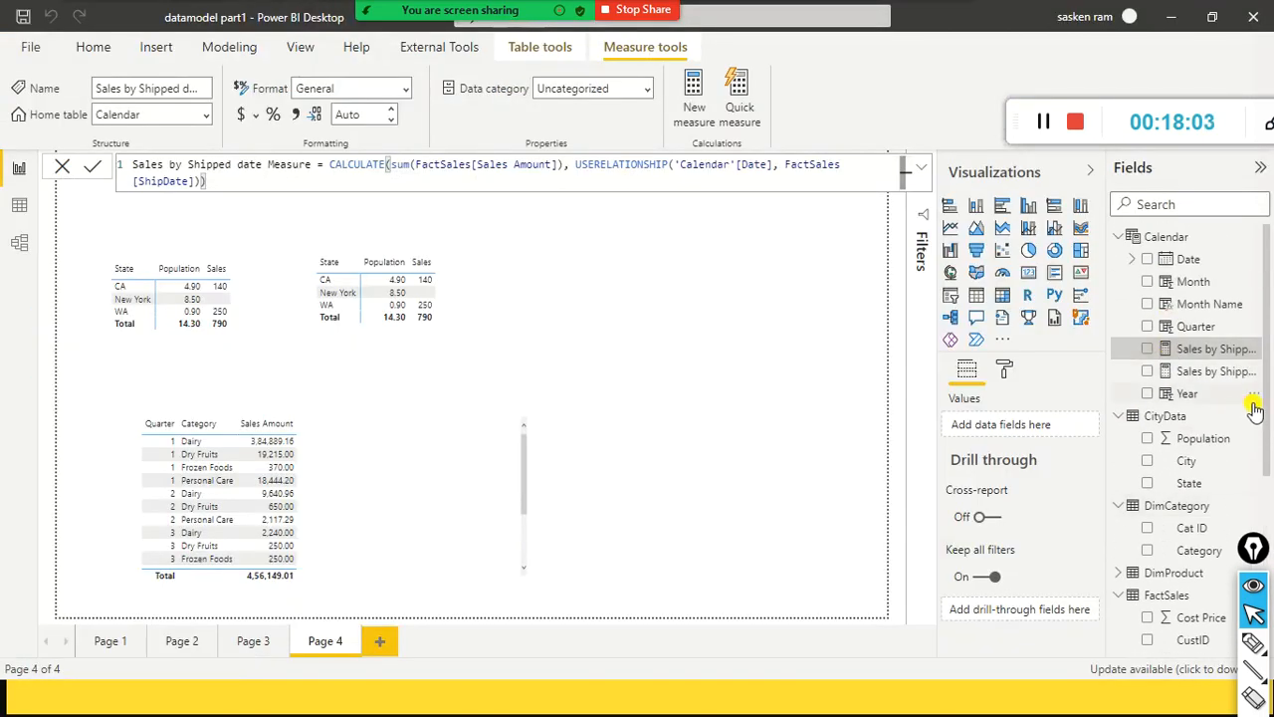
{"action": "left_click", "coordinate": [1148, 349]}
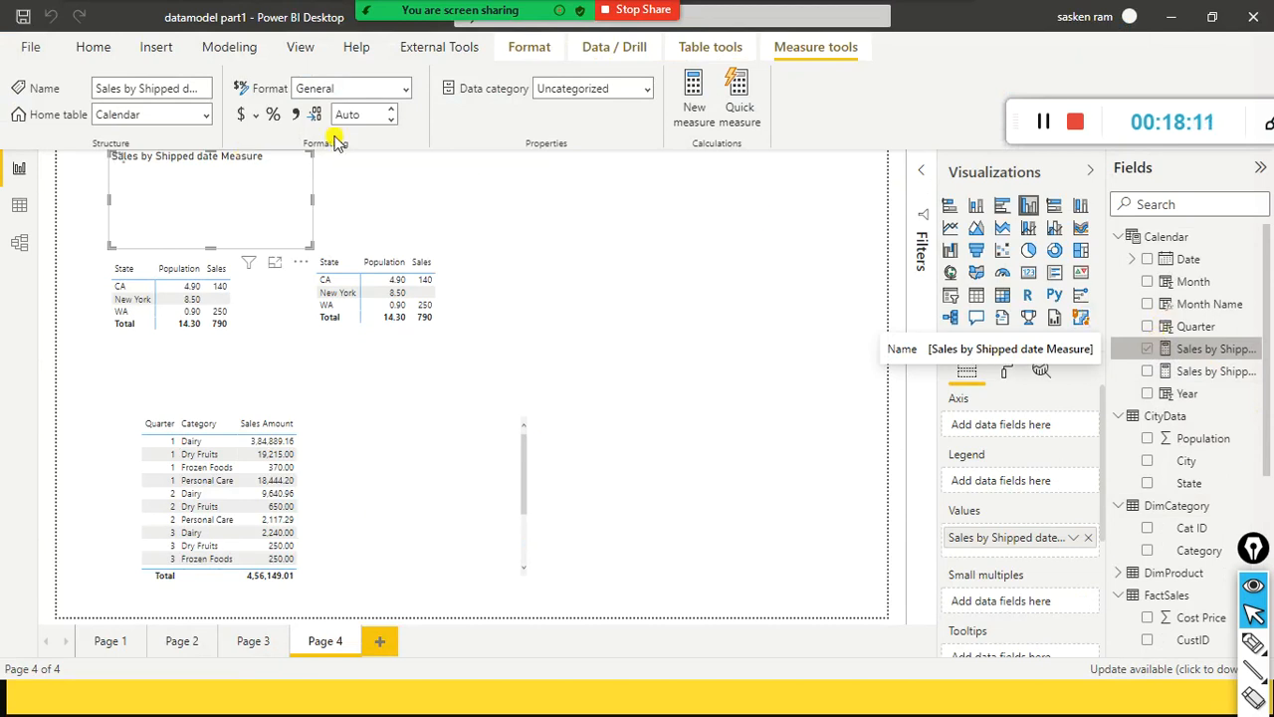
{"action": "left_click", "coordinate": [312, 194]}
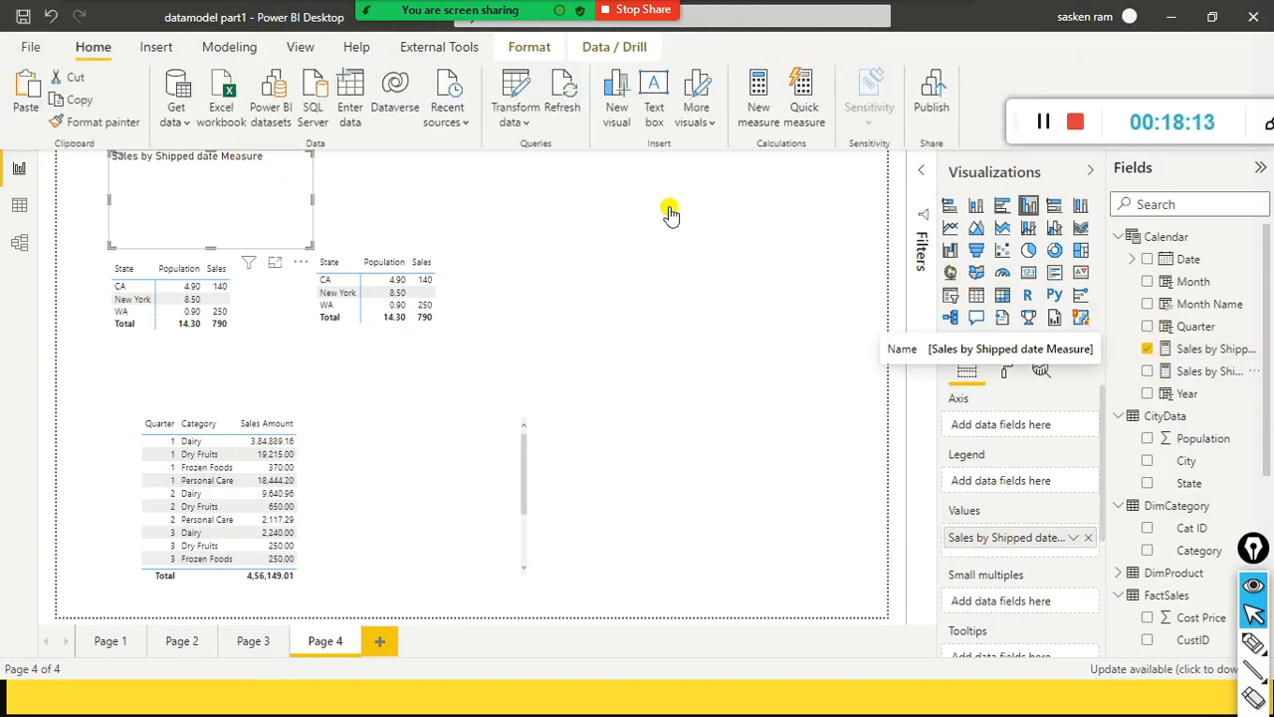
{"action": "left_click_drag", "start_coordinate": [279, 193], "coordinate": [674, 212]}
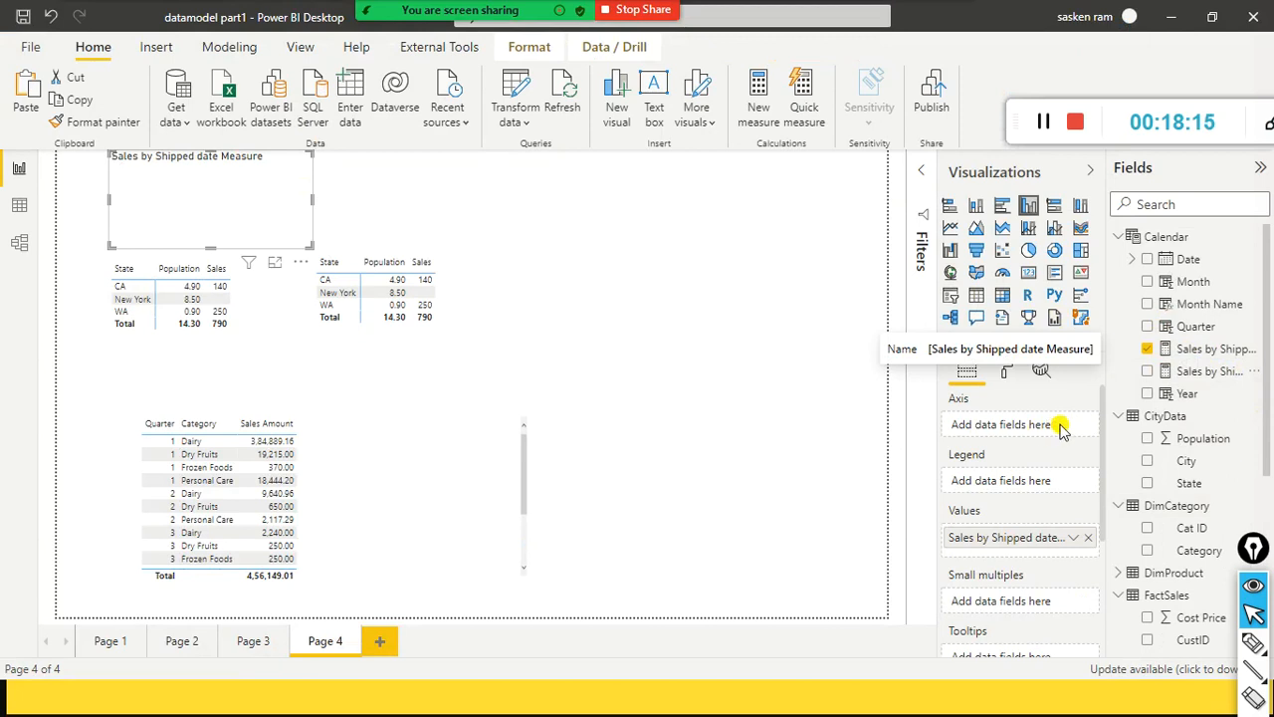
Add Sales by Shipped date Measure to the quarterly sales table and compare it with Sales Amount per row
{"action": "left_click", "coordinate": [423, 485]}
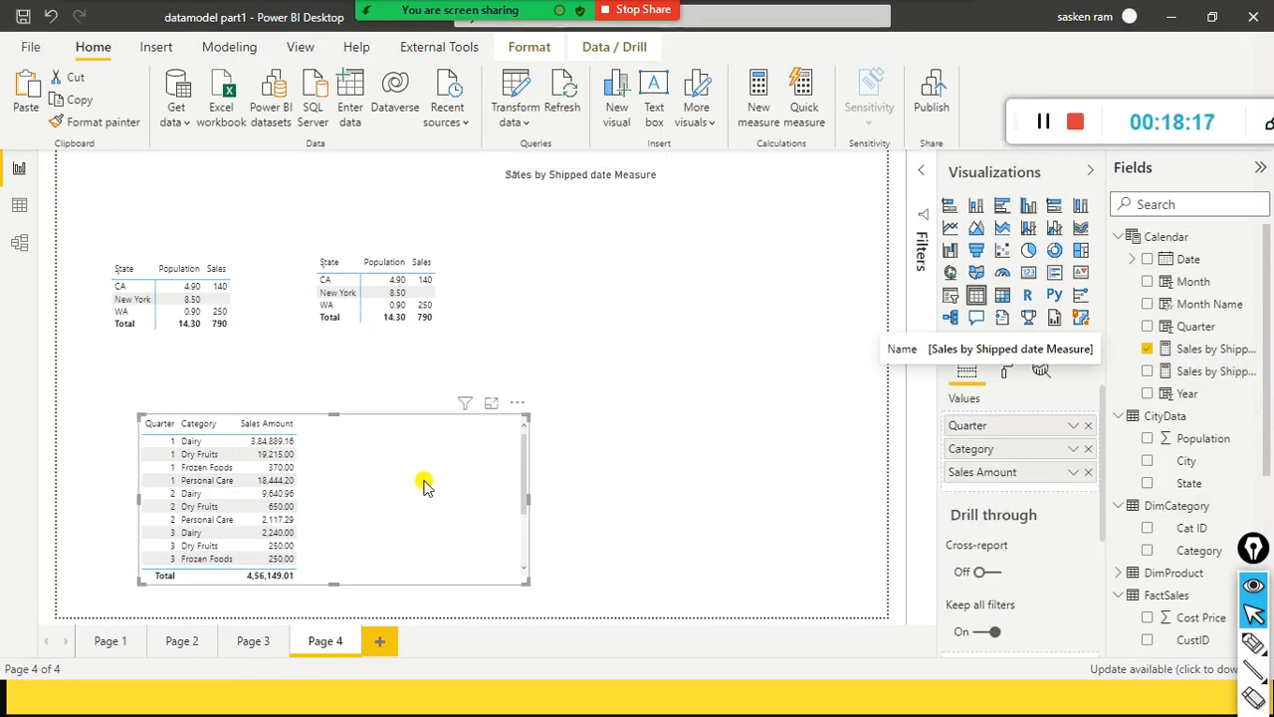
{"action": "left_click", "coordinate": [1146, 350]}
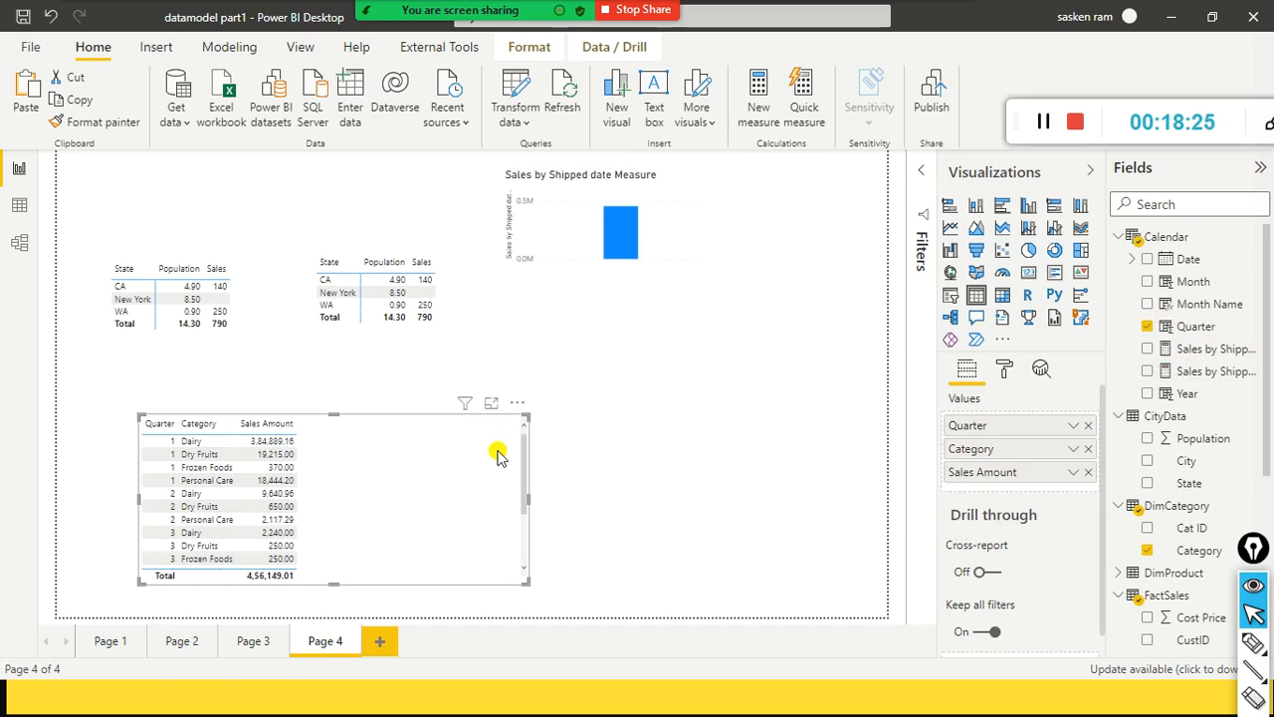
{"action": "left_click", "coordinate": [838, 426]}
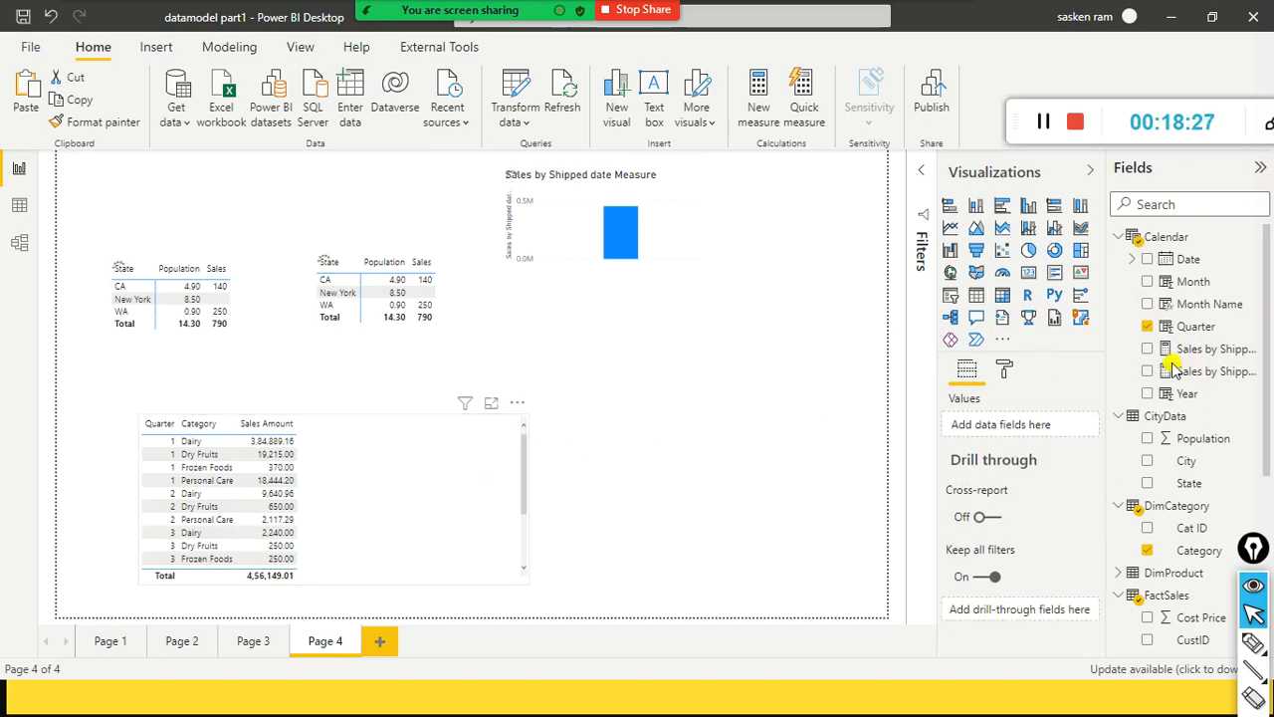
{"action": "left_click", "coordinate": [475, 469]}
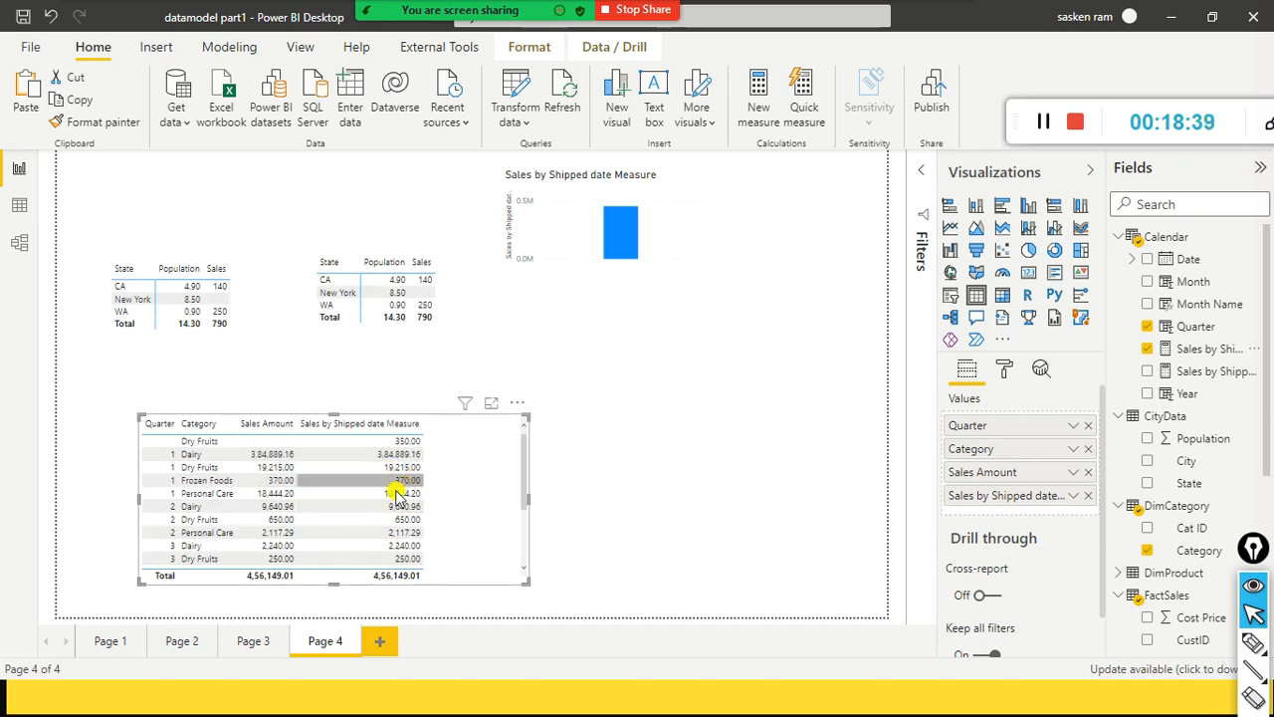
{"action": "scroll", "coordinate": [398, 498], "scroll_direction": "down", "scroll_amount": 3}
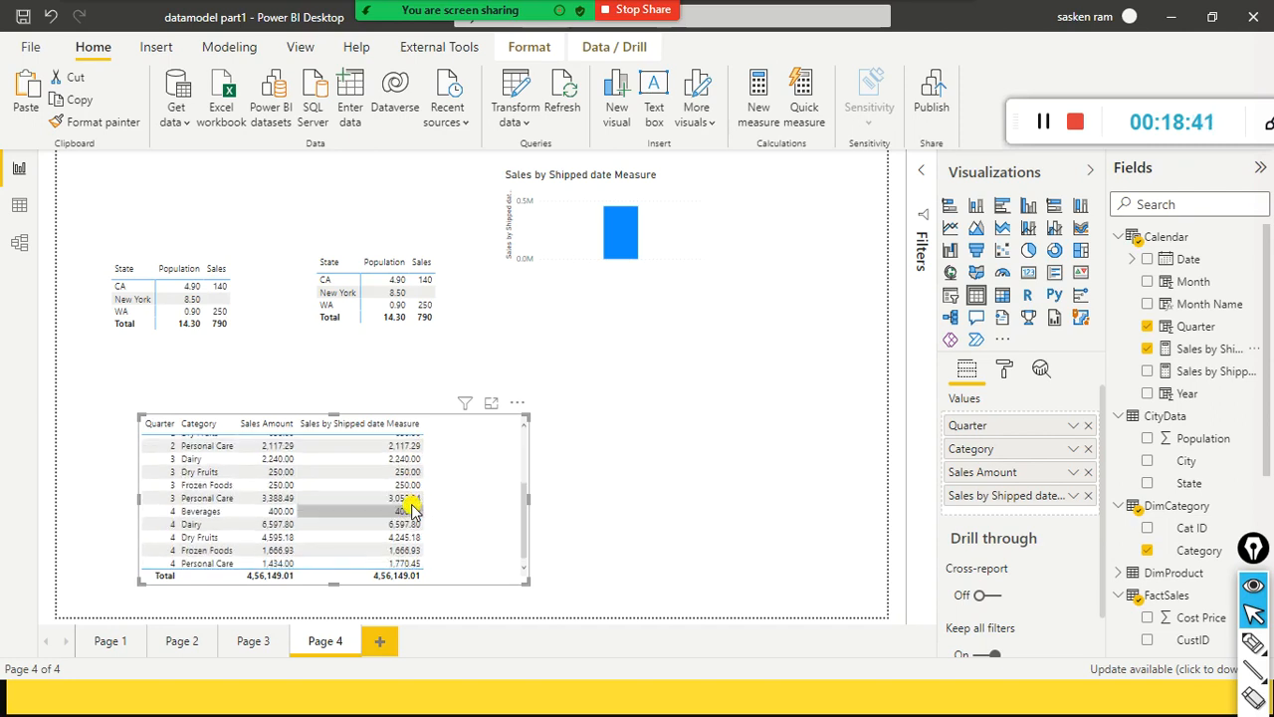
Remove Category from the quarterly sales table, view the similar table on Page 2, and return to Page 4
{"action": "left_click", "coordinate": [1089, 450]}
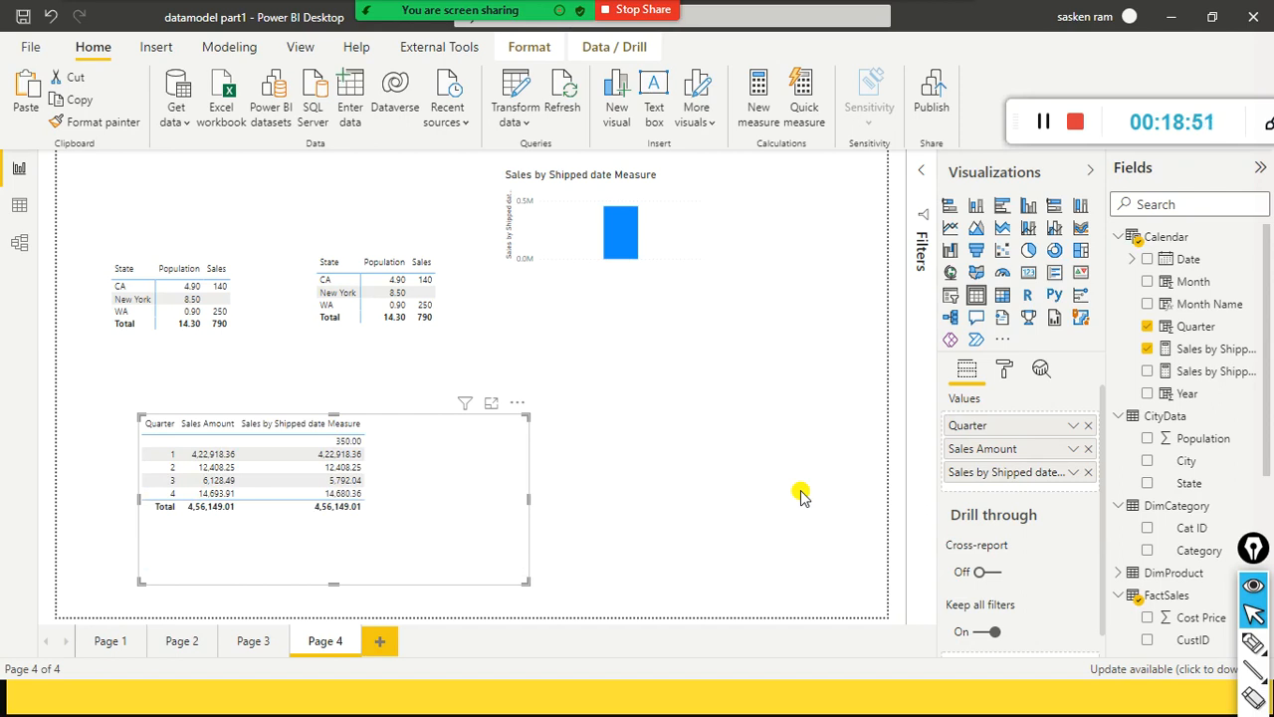
{"action": "left_click", "coordinate": [251, 641]}
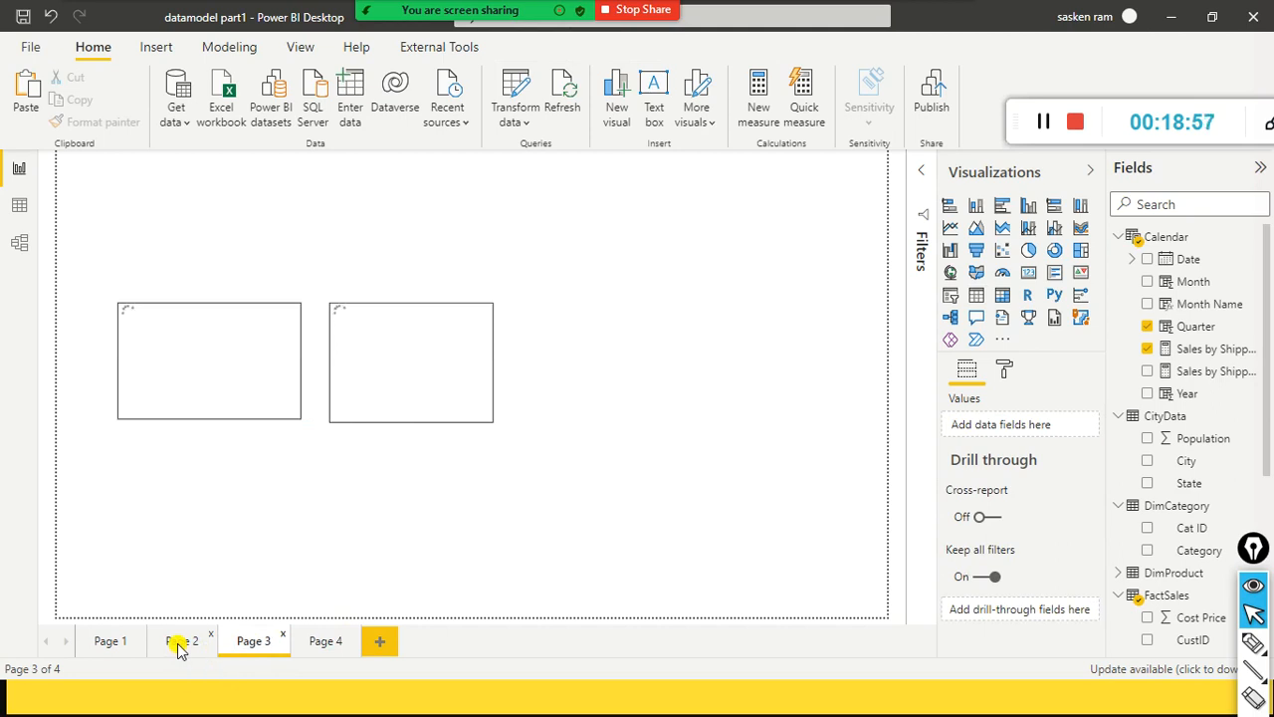
{"action": "left_click", "coordinate": [180, 643]}
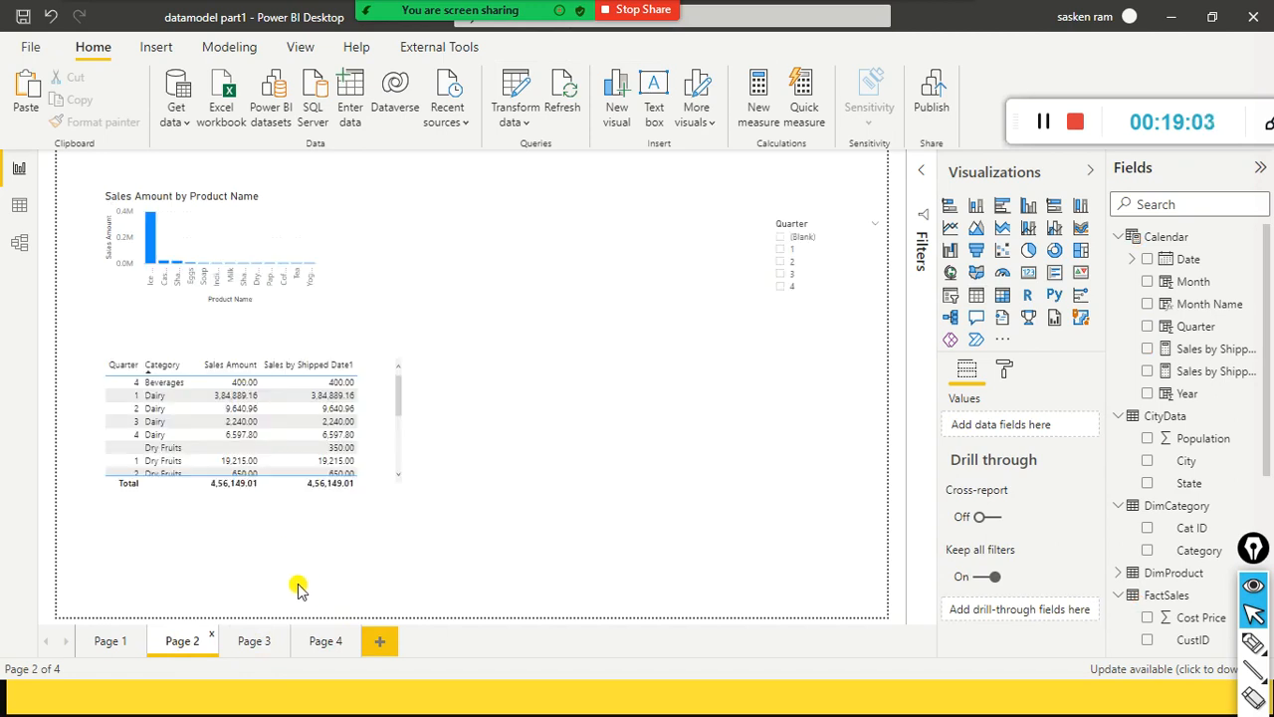
{"action": "left_click", "coordinate": [321, 640]}
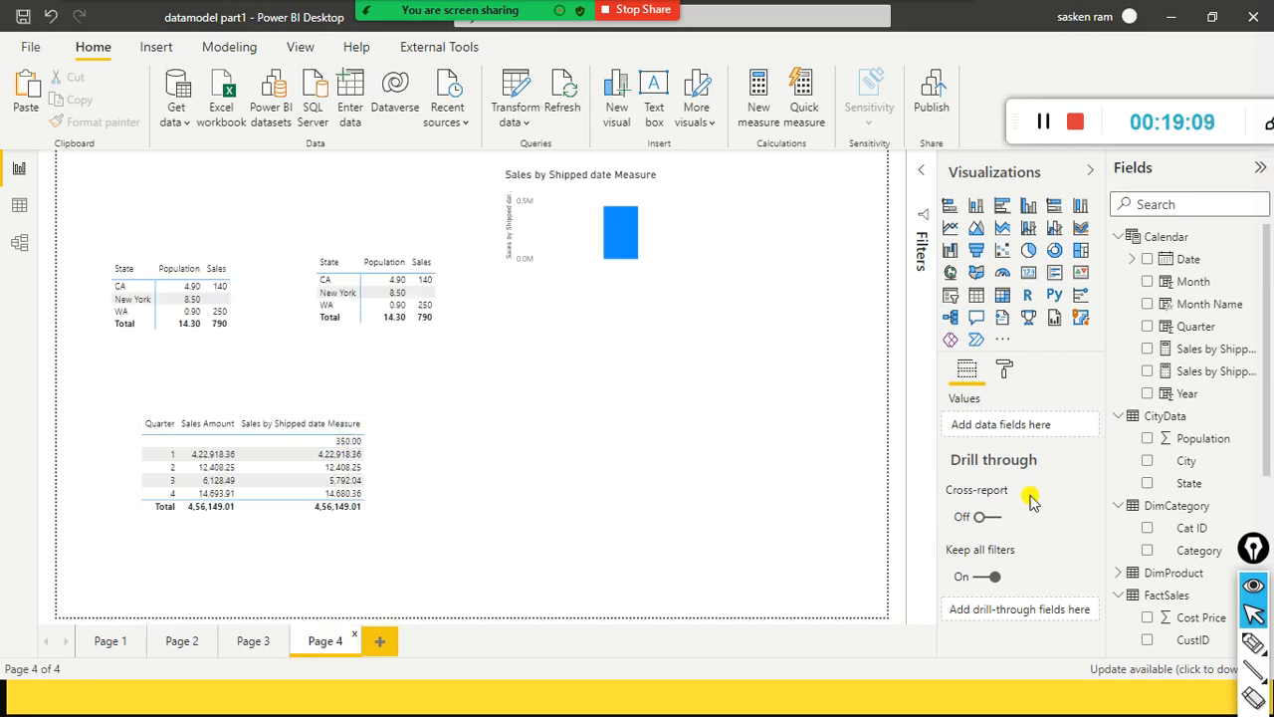
Add Category from DimCategory back to the sales table and place it between Quarter and Sales Amount
{"action": "left_click", "coordinate": [436, 485]}
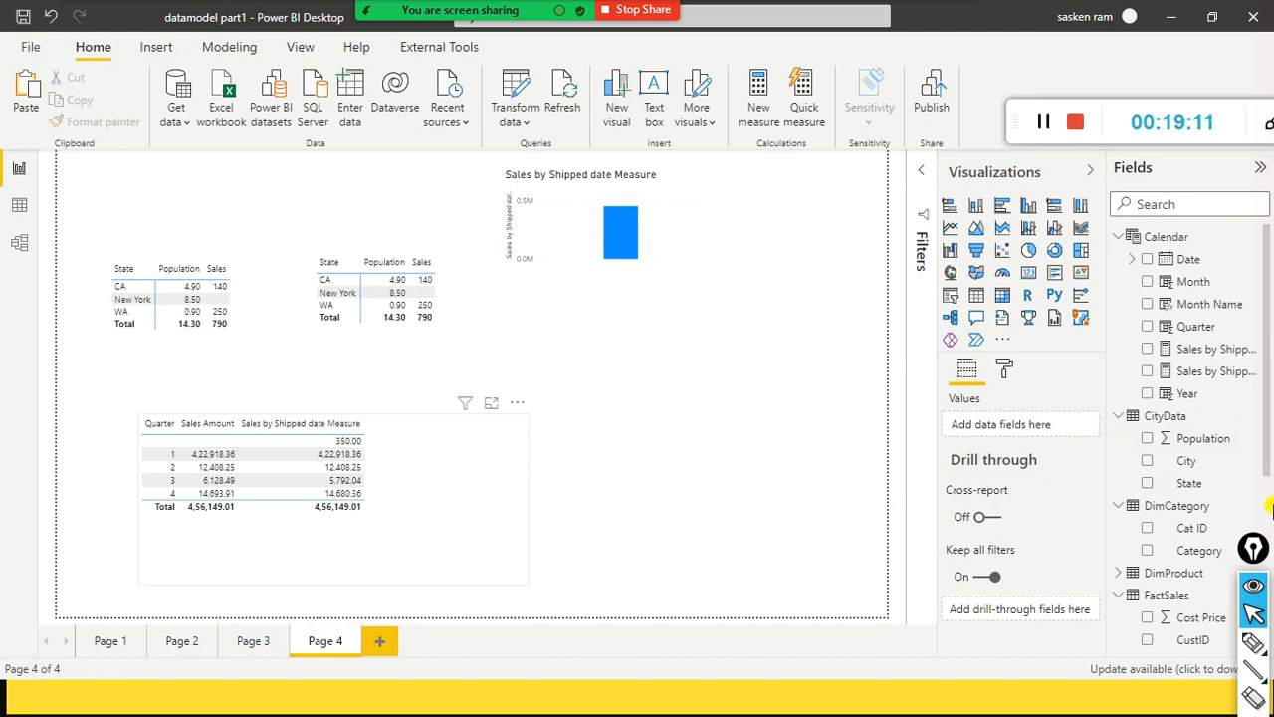
{"action": "scroll", "coordinate": [1184, 507], "scroll_direction": "down", "scroll_amount": 1}
{"action": "scroll", "coordinate": [1176, 516], "scroll_direction": "down", "scroll_amount": 1}
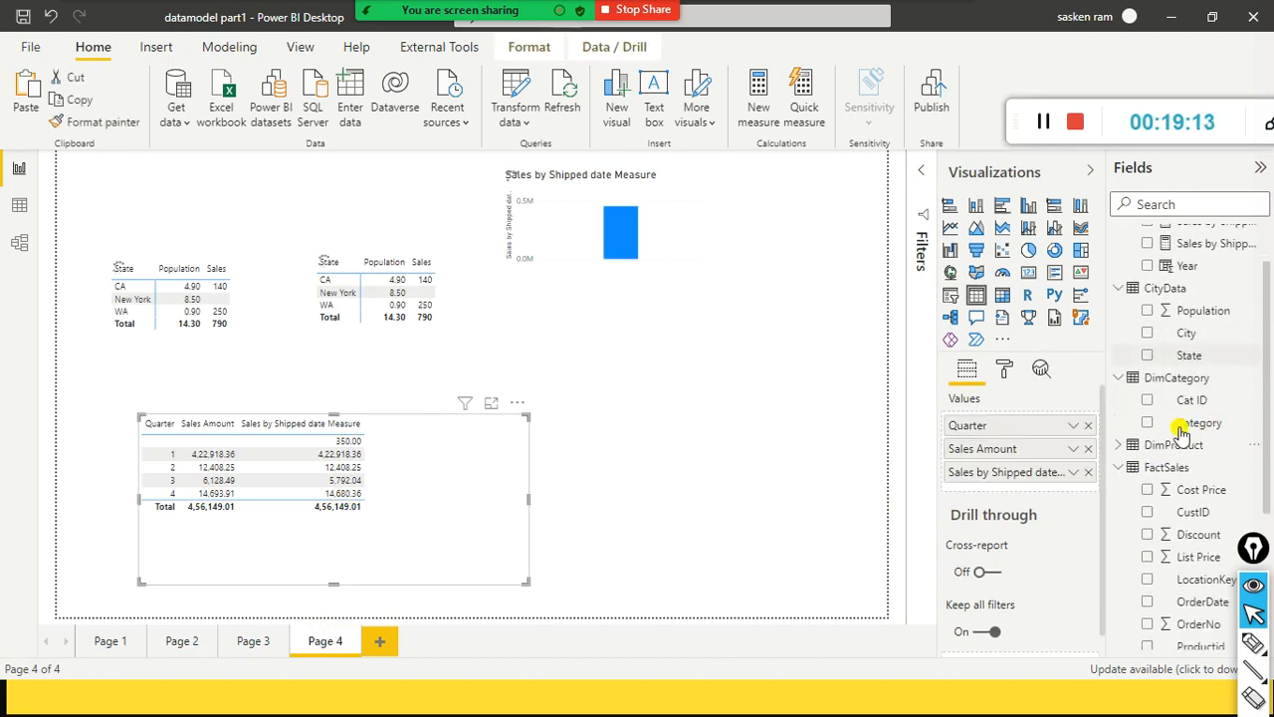
{"action": "left_click", "coordinate": [1150, 424]}
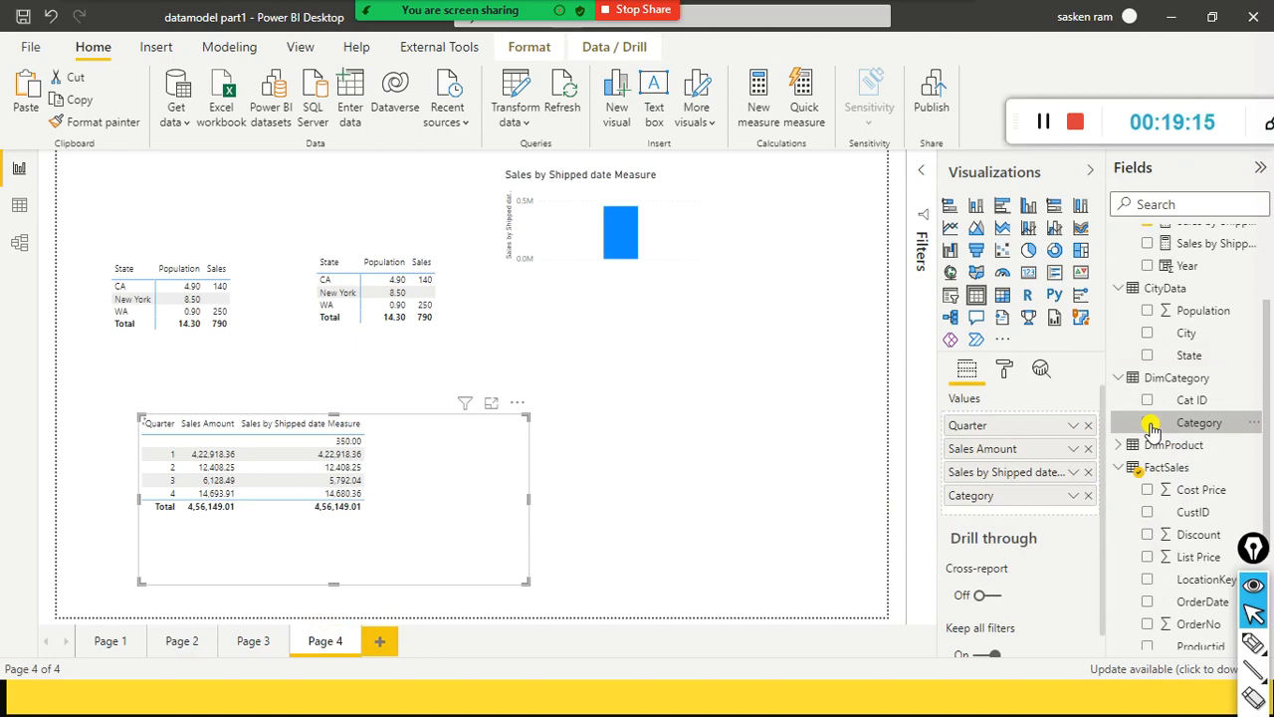
{"action": "mouse_move", "coordinate": [1017, 496]}
{"action": "left_mouse_down"}
{"action": "mouse_move", "coordinate": [1018, 450]}
{"action": "mouse_move", "coordinate": [1009, 489]}
{"action": "left_mouse_up"}
{"action": "left_click_drag", "start_coordinate": [1009, 424], "coordinate": [1010, 434]}
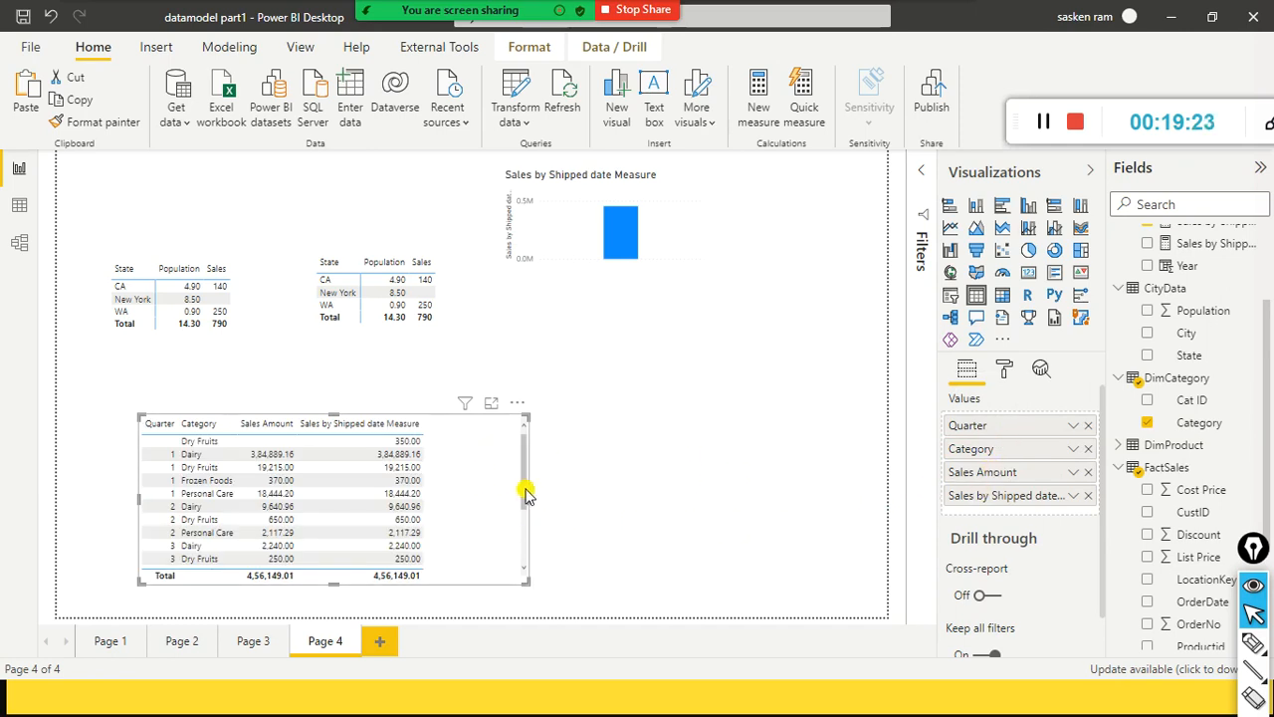
Widen the sales table, move it up just below the State tables, and make it taller to compare both sales columns
{"action": "left_click_drag", "start_coordinate": [528, 497], "coordinate": [603, 500]}
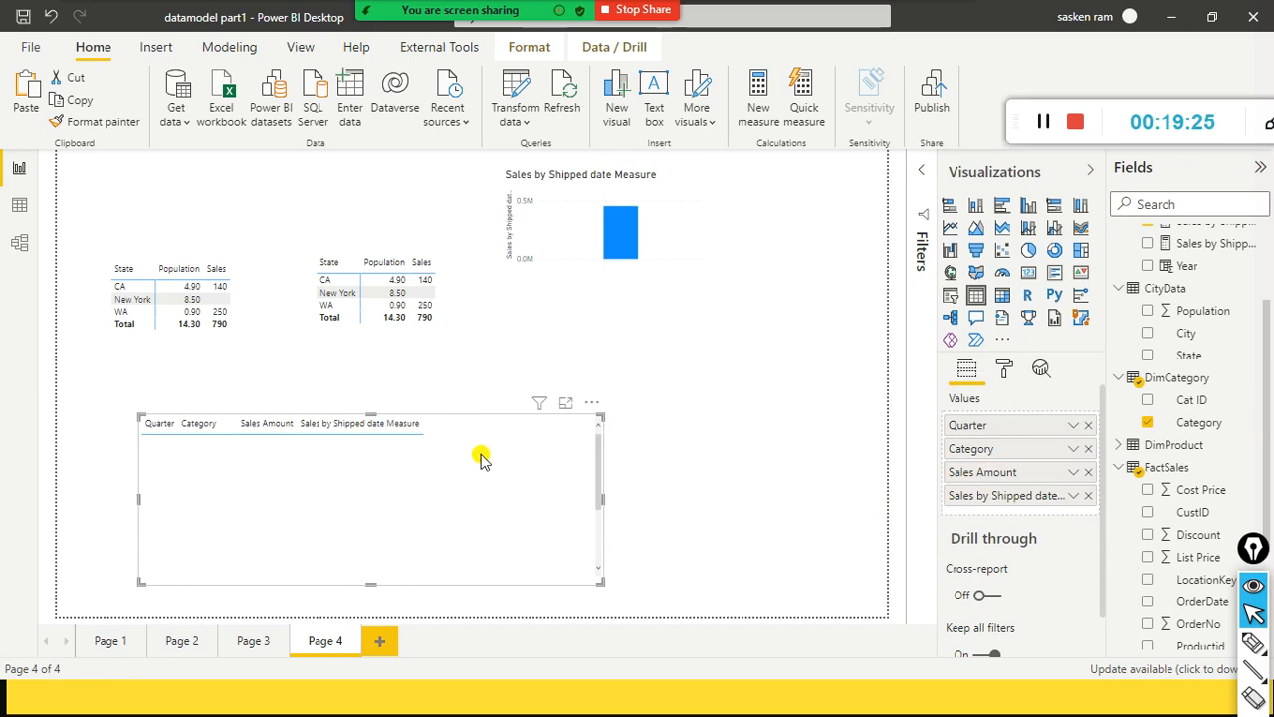
{"action": "left_click_drag", "start_coordinate": [476, 404], "coordinate": [476, 327]}
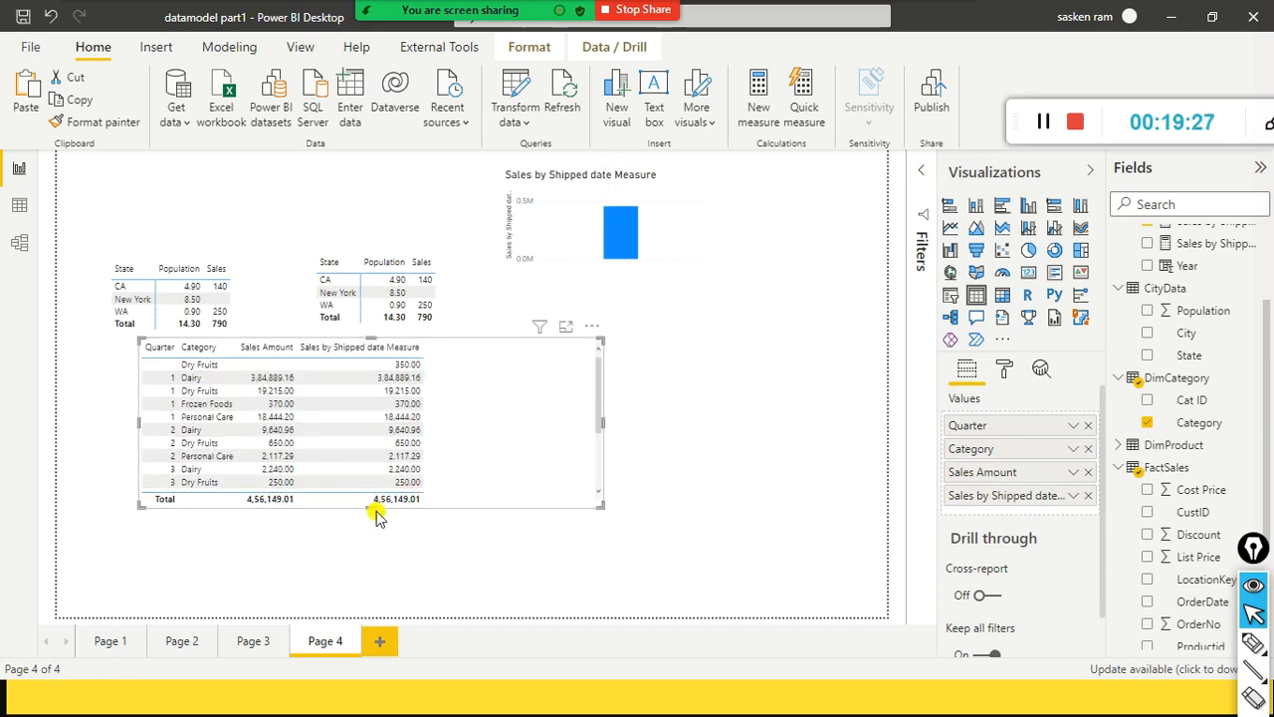
{"action": "left_click_drag", "start_coordinate": [372, 518], "coordinate": [371, 580]}
{"action": "left_click_drag", "start_coordinate": [543, 463], "coordinate": [542, 485]}
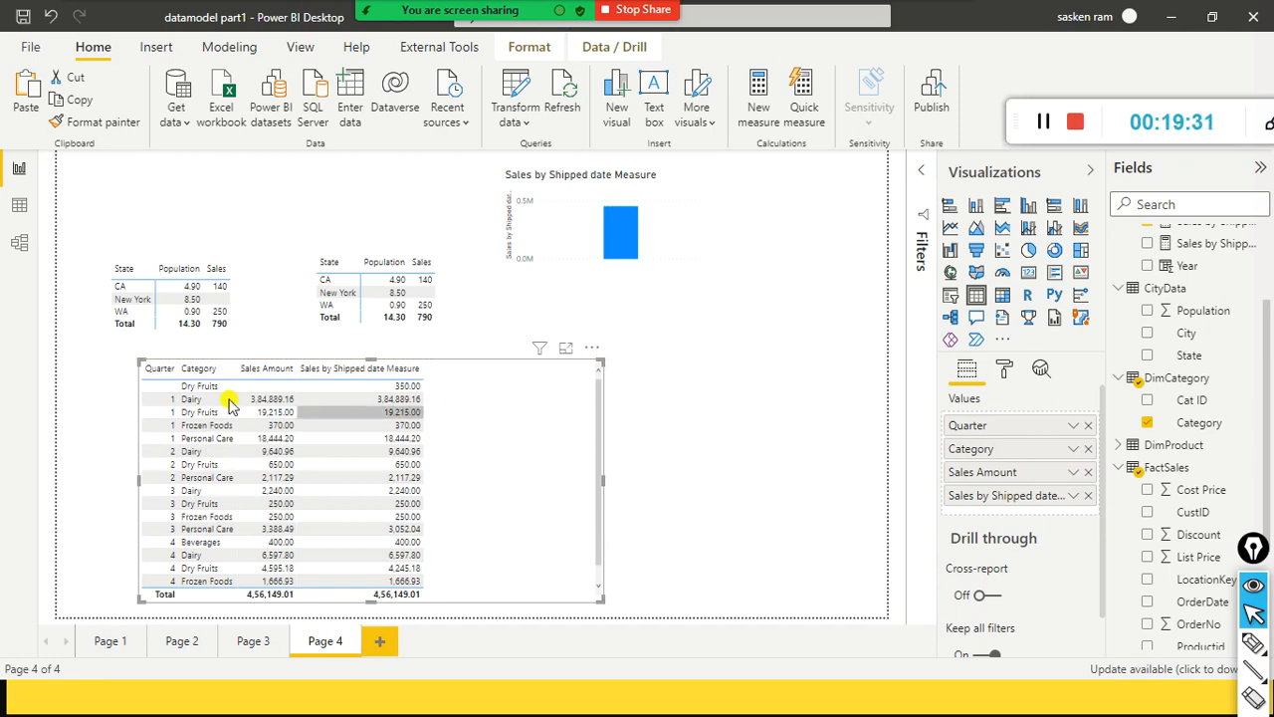
{"action": "scroll", "coordinate": [442, 485], "scroll_direction": "down", "scroll_amount": 1}
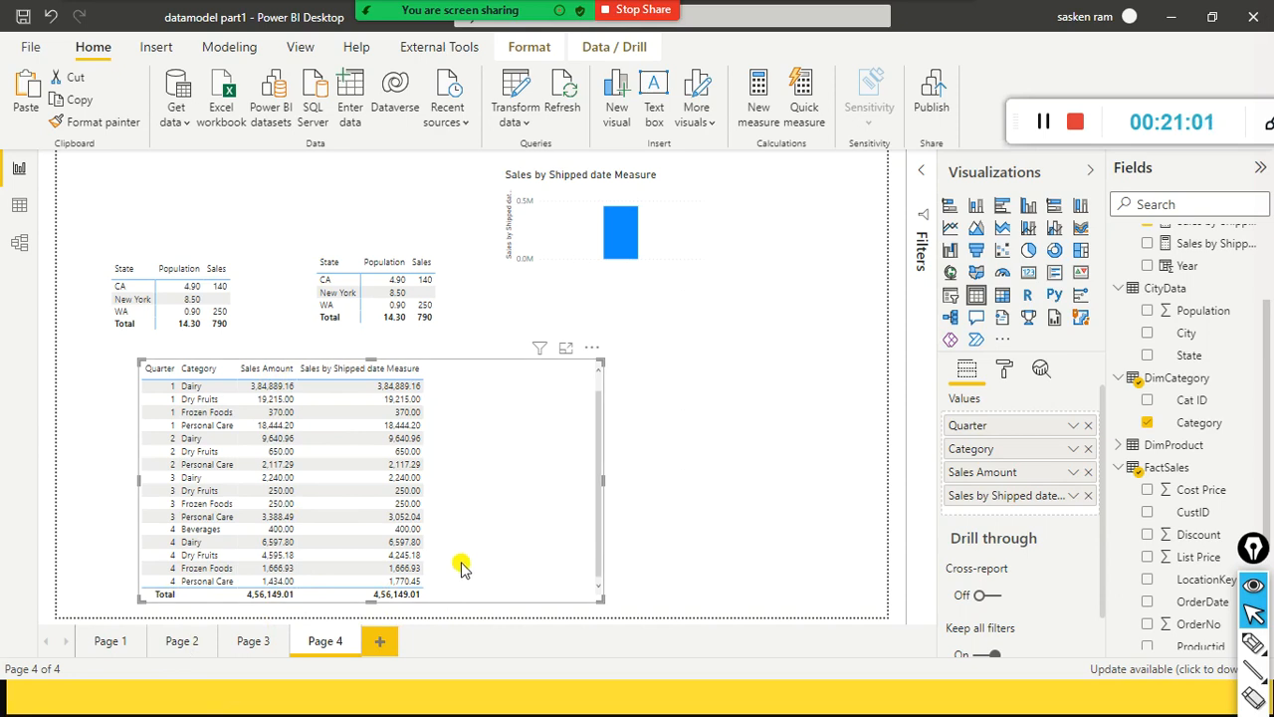
{"action": "scroll", "coordinate": [582, 418], "scroll_direction": "up", "scroll_amount": 1}
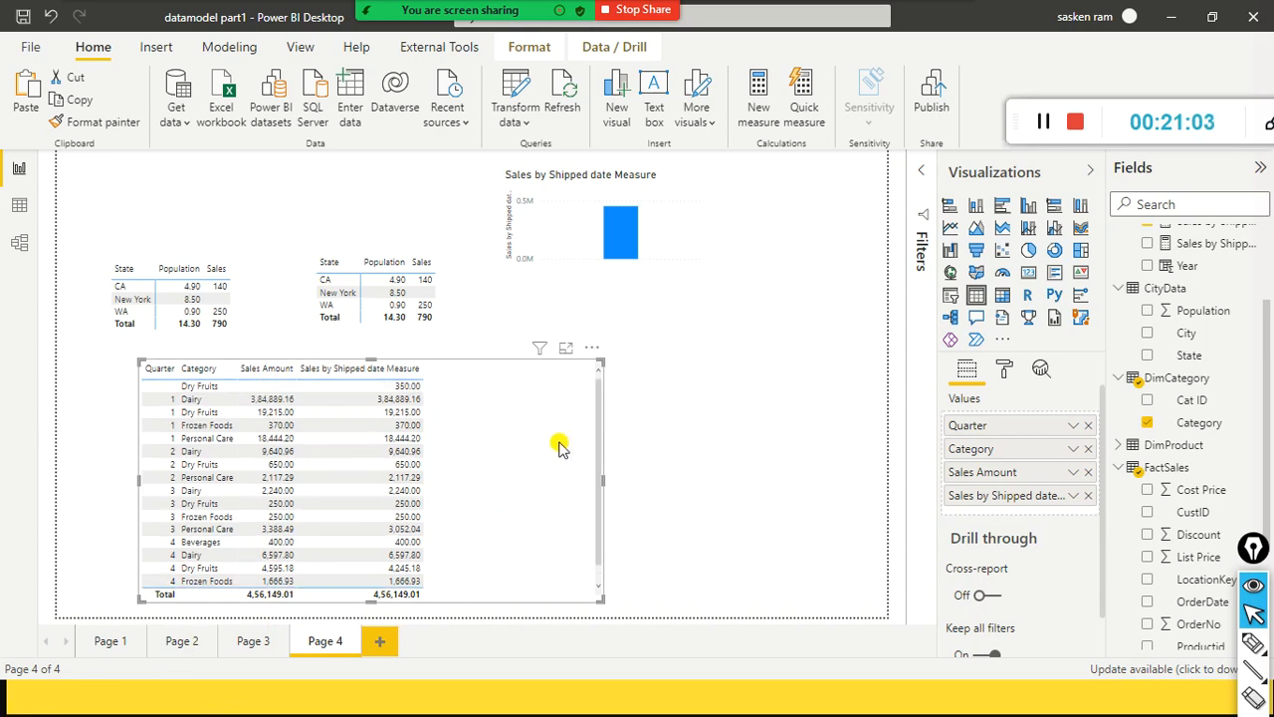
Compare Sales Amount with Sales by Shipped date Measure across all quarter and category rows of the sales table
{"action": "scroll", "coordinate": [557, 458], "scroll_direction": "down", "scroll_amount": 1}
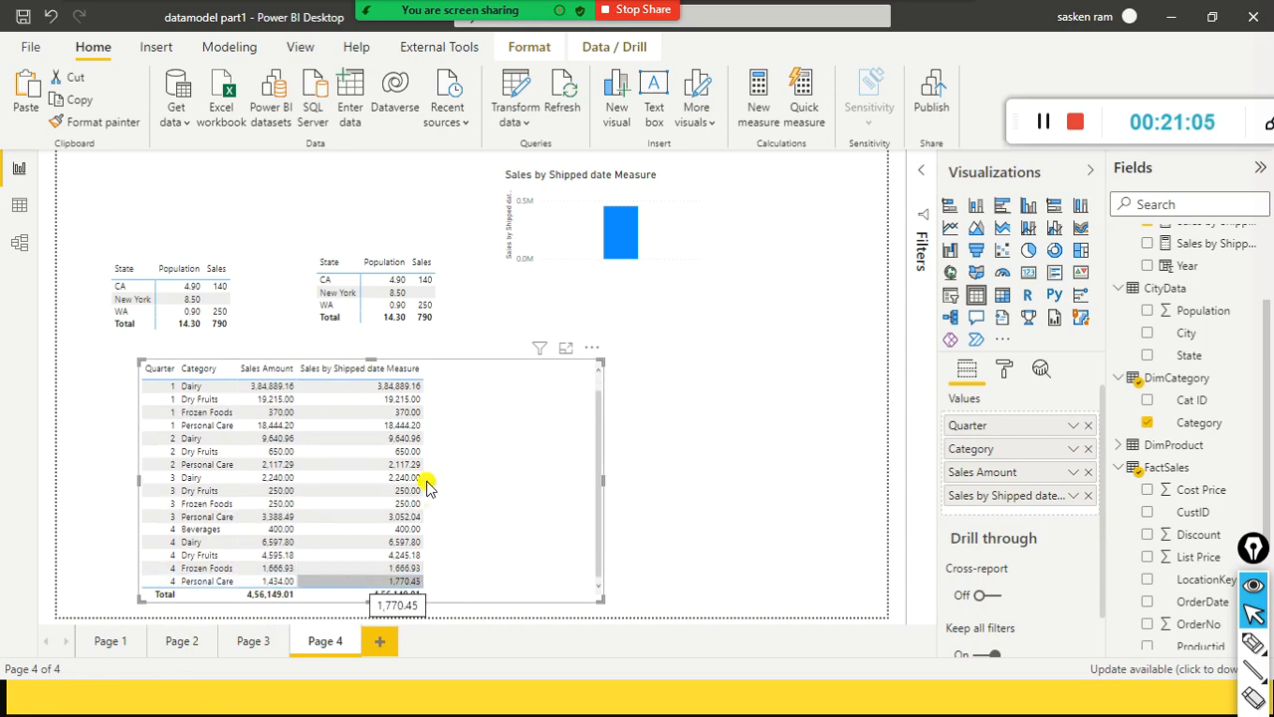
{"action": "scroll", "coordinate": [408, 395], "scroll_direction": "up", "scroll_amount": 1}
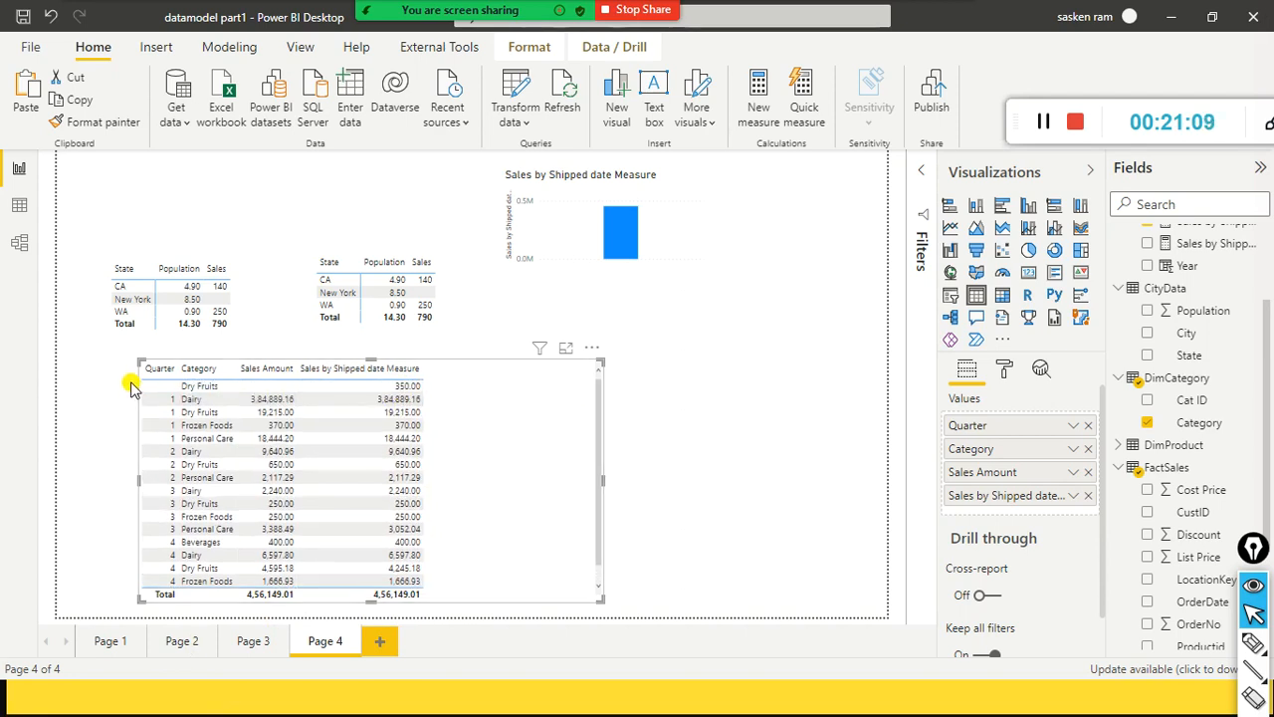
{"action": "scroll", "coordinate": [306, 422], "scroll_direction": "down", "scroll_amount": 1}
{"action": "scroll", "coordinate": [307, 431], "scroll_direction": "up", "scroll_amount": 1}
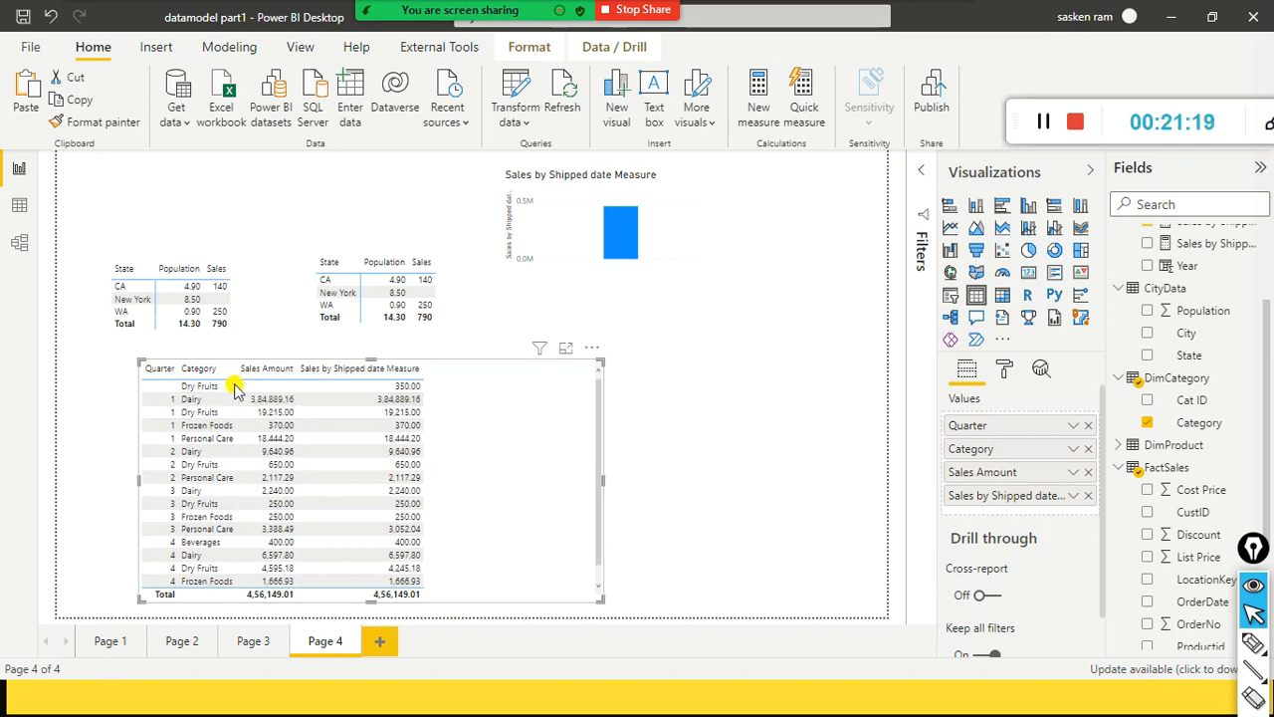
{"action": "scroll", "coordinate": [418, 448], "scroll_direction": "down", "scroll_amount": 1}
{"action": "scroll", "coordinate": [420, 485], "scroll_direction": "up", "scroll_amount": 1}
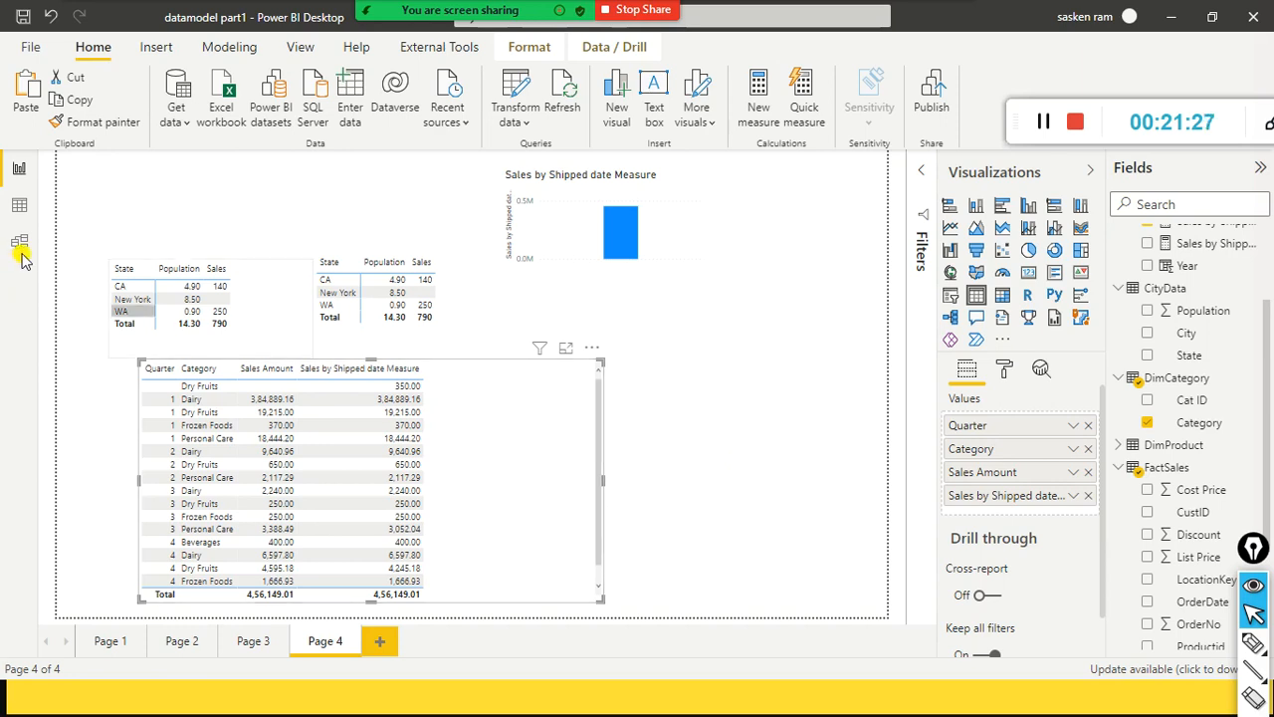
{"action": "left_click", "coordinate": [416, 398]}
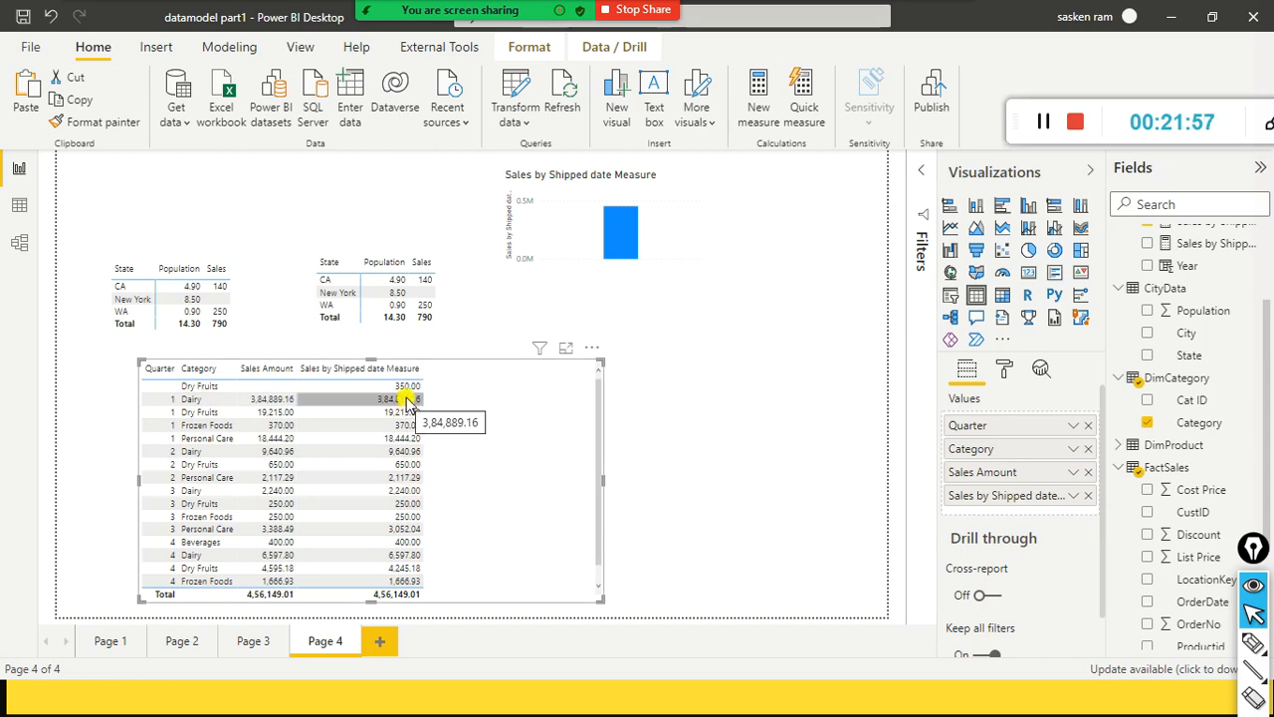
Examine the Calendar–FactSales relationships in the model diagram and highlight "1. Role Playing Dimension" in the Notepad notes
{"action": "left_click", "coordinate": [18, 247]}
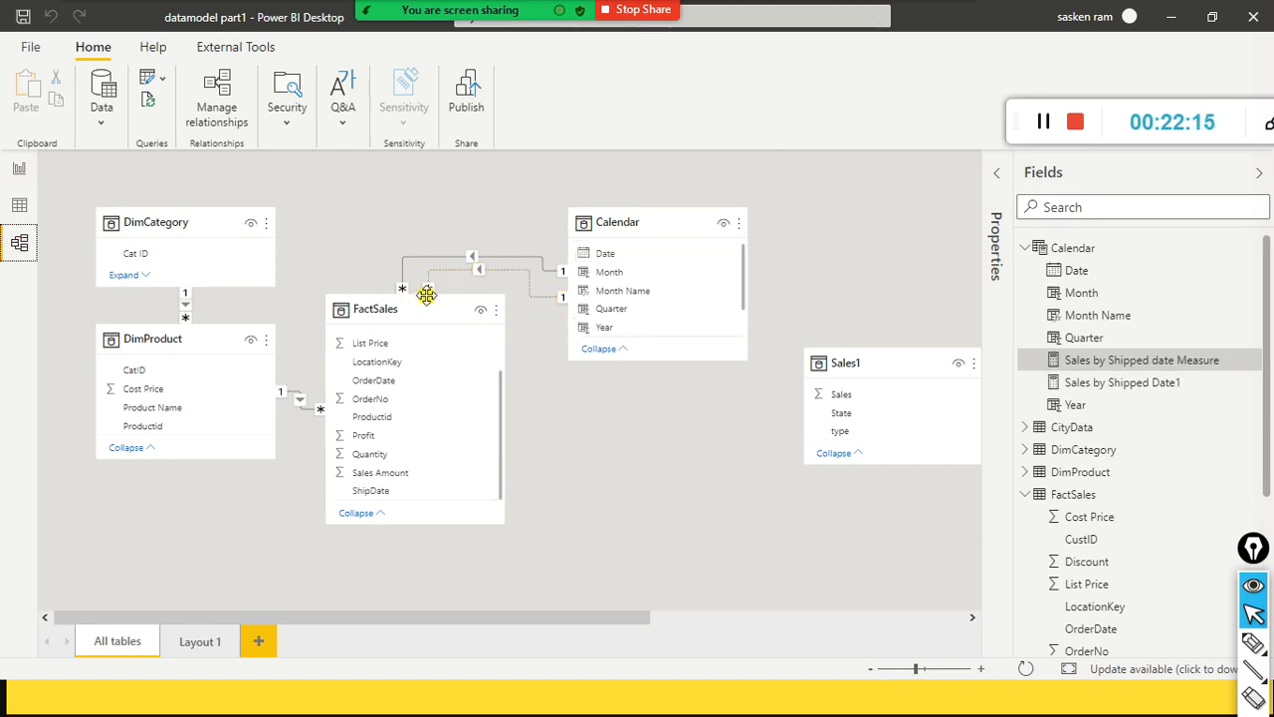
{"action": "left_click", "coordinate": [693, 548]}
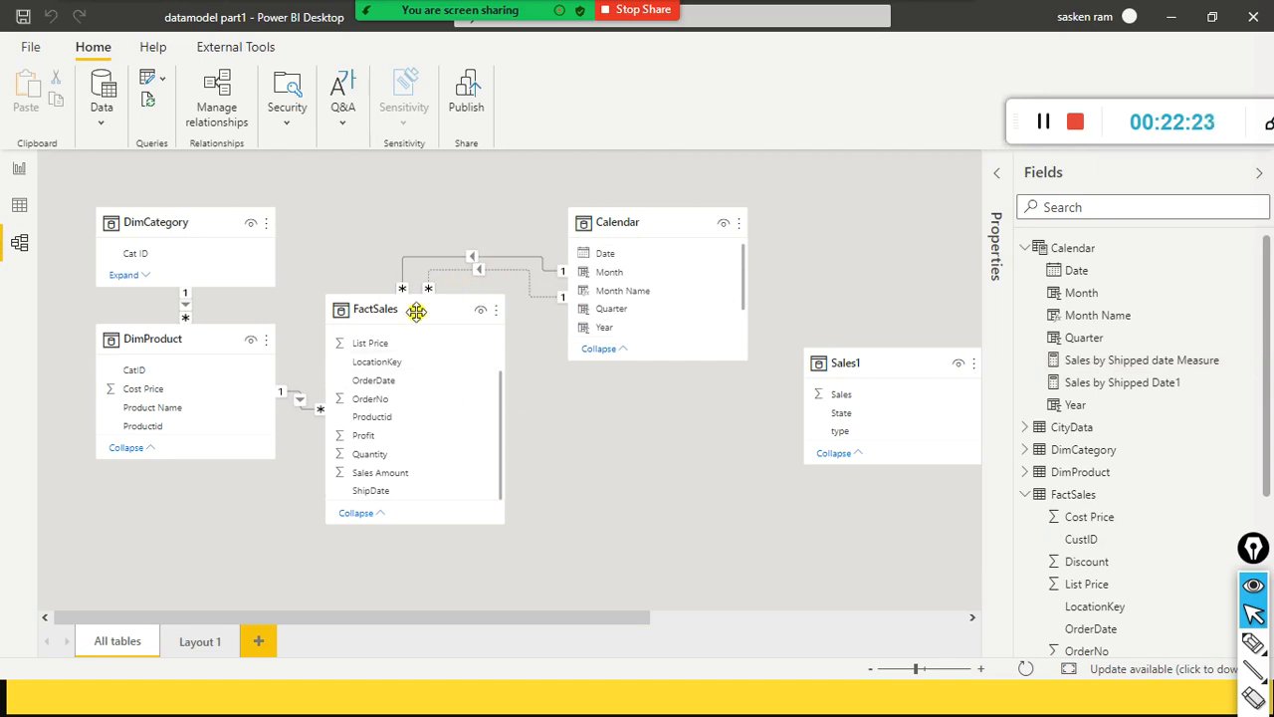
{"action": "key", "text": "alt+Tab"}
{"action": "key", "text": "Tab"}
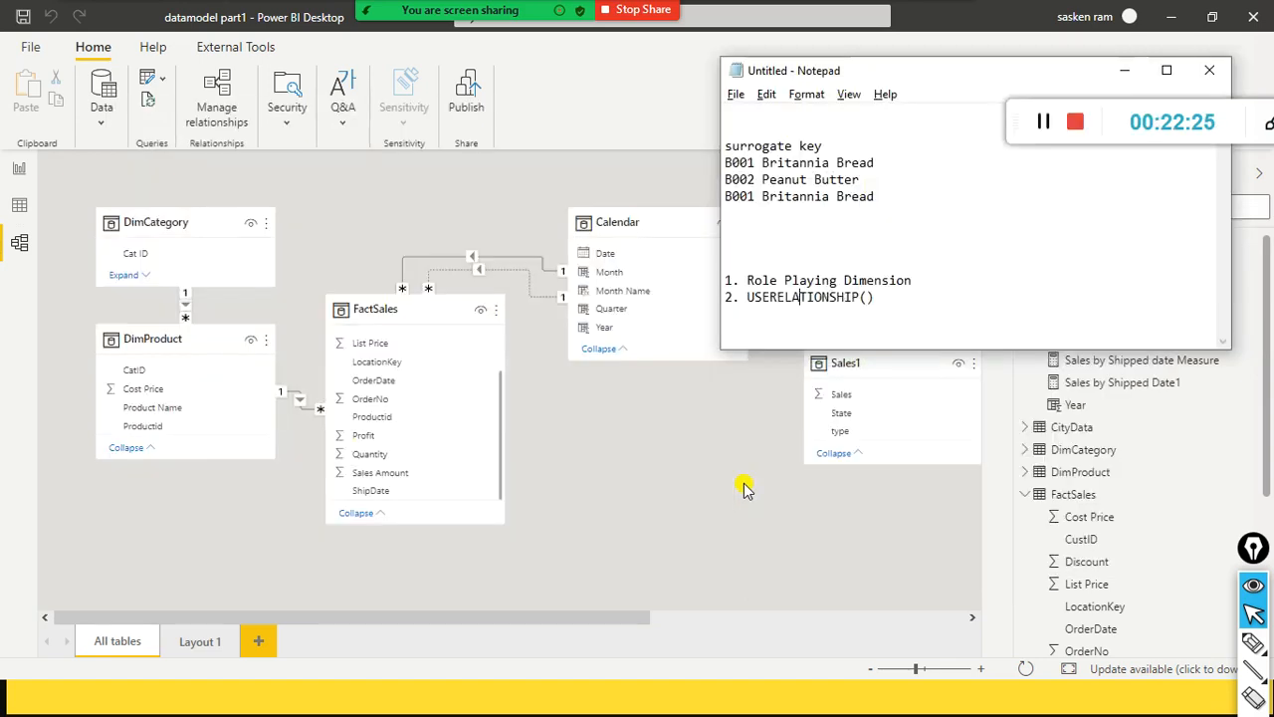
{"action": "left_click_drag", "start_coordinate": [916, 279], "coordinate": [640, 270]}
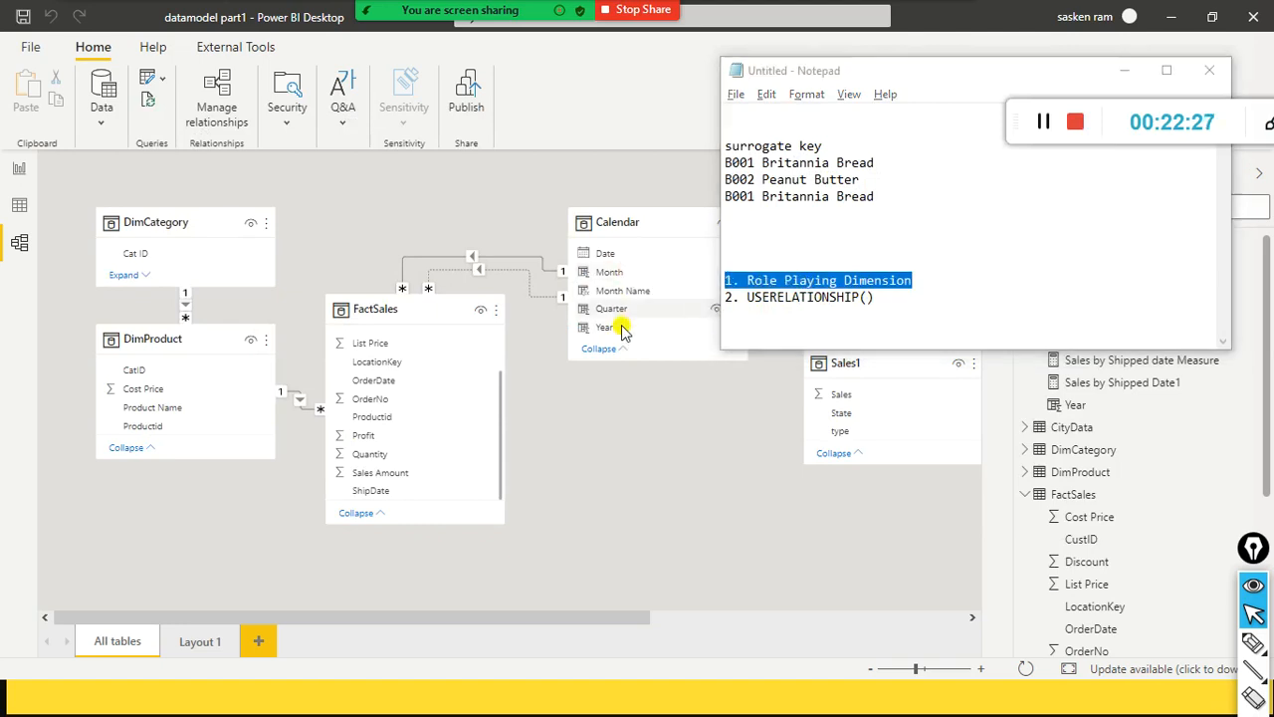
{"action": "key", "text": "alt+Tab"}
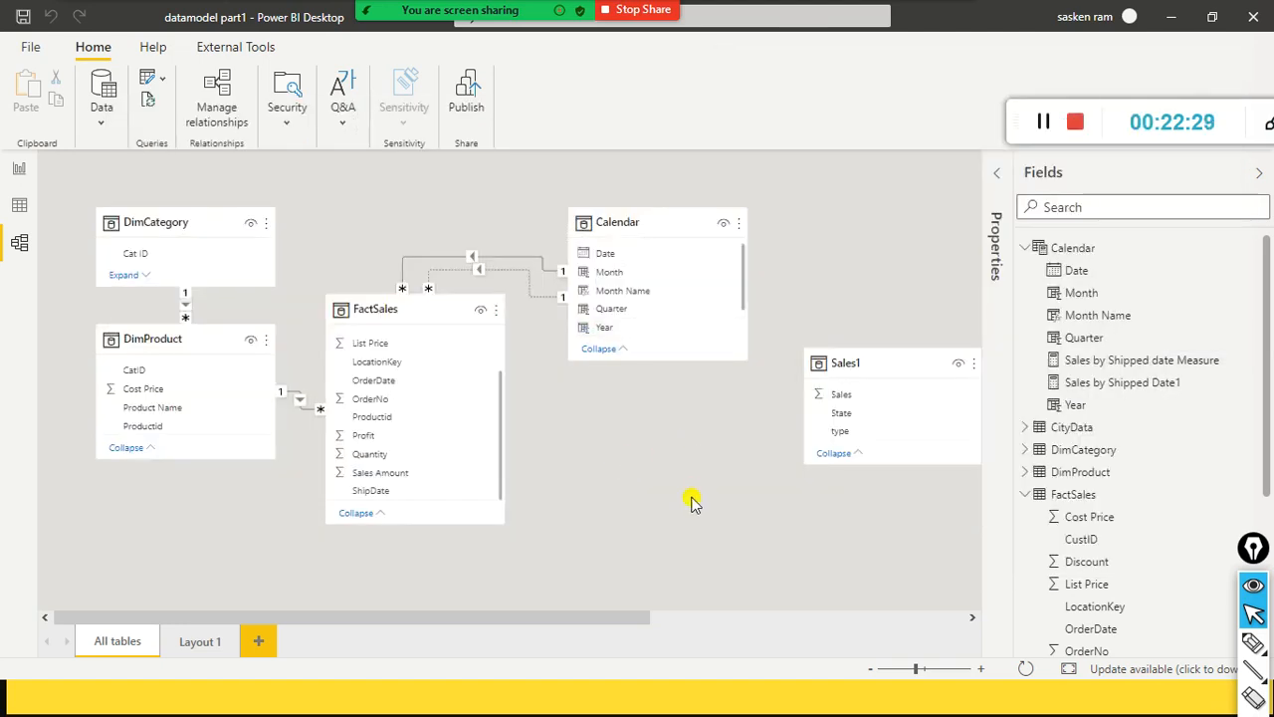
Move the Calendar table slightly farther from FactSales in the model diagram
{"action": "left_click_drag", "start_coordinate": [648, 212], "coordinate": [694, 212]}
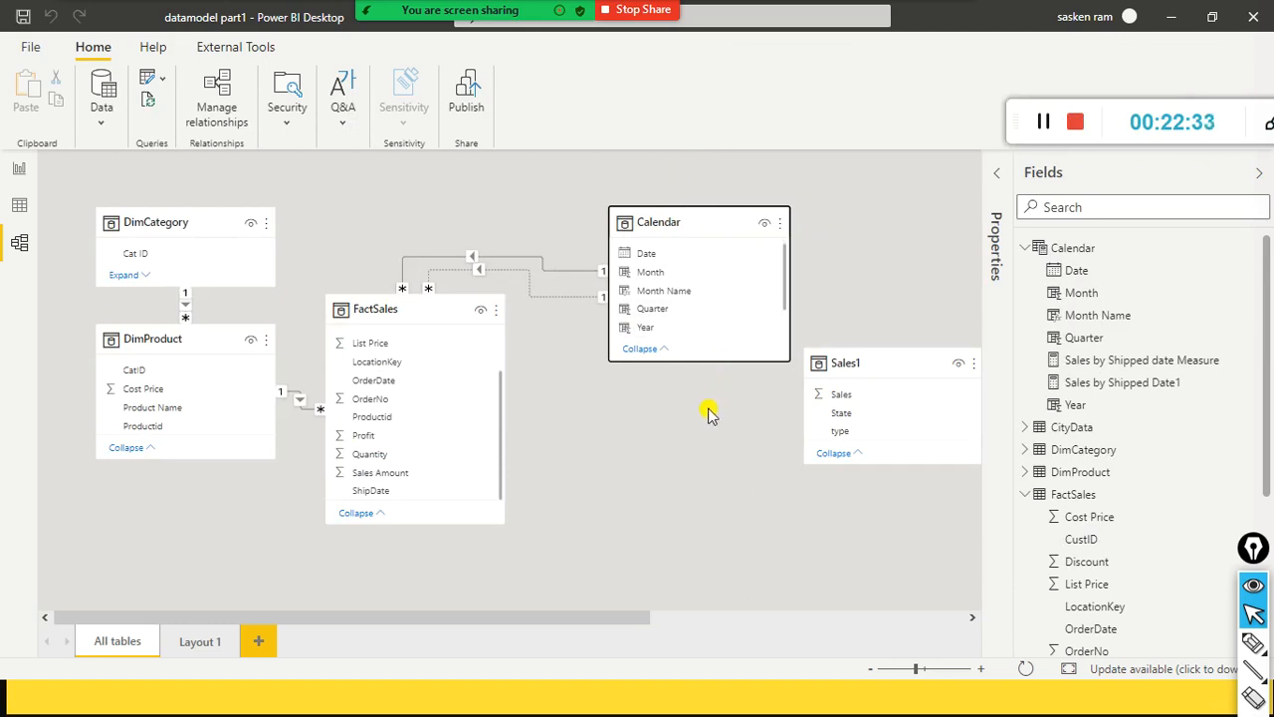
{"action": "left_click_drag", "start_coordinate": [711, 222], "coordinate": [683, 190]}
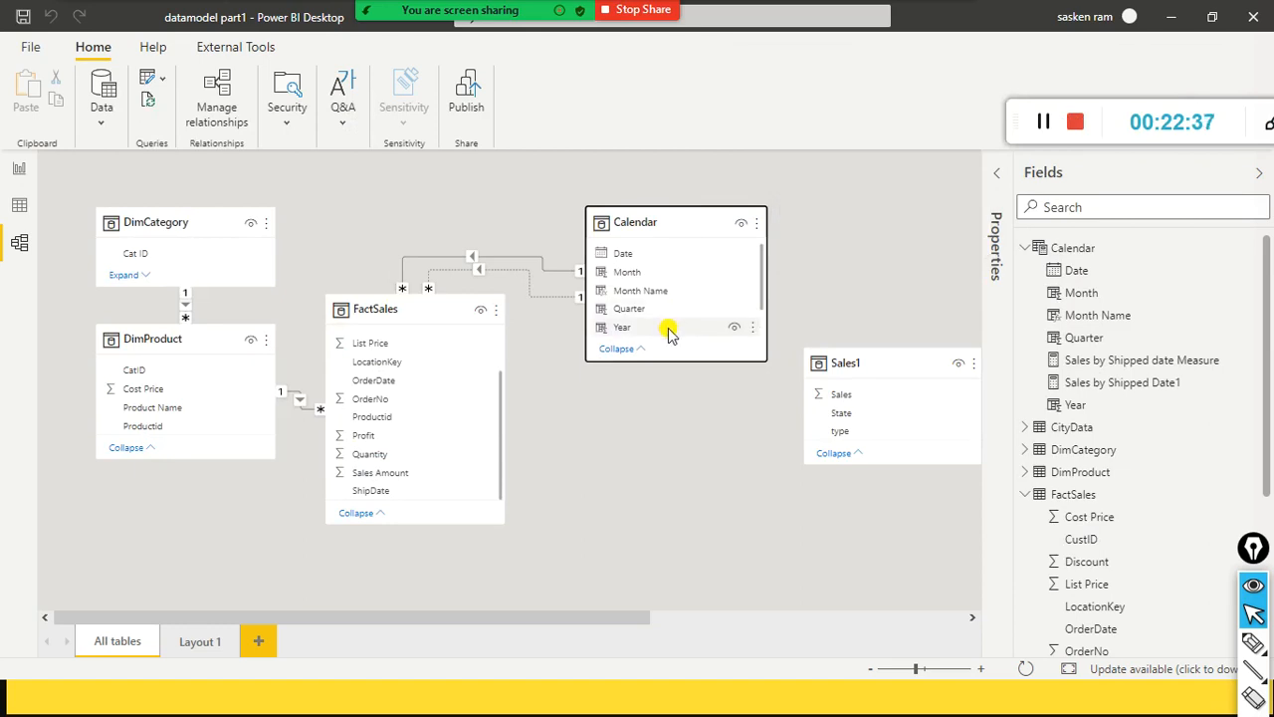
{"action": "mouse_move", "coordinate": [668, 222]}
{"action": "left_mouse_down"}
{"action": "mouse_move", "coordinate": [649, 447]}
{"action": "mouse_move", "coordinate": [656, 204]}
{"action": "left_mouse_up"}
{"action": "right_click", "coordinate": [642, 220]}
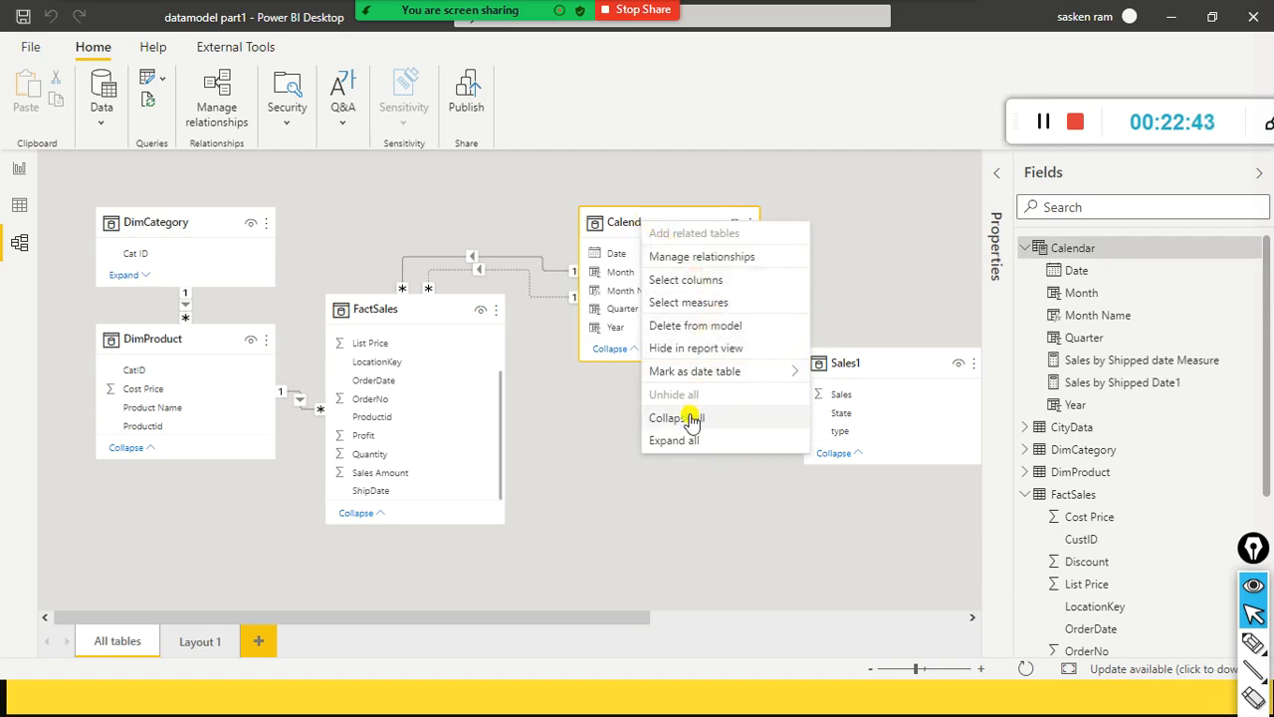
{"action": "left_click", "coordinate": [834, 253]}
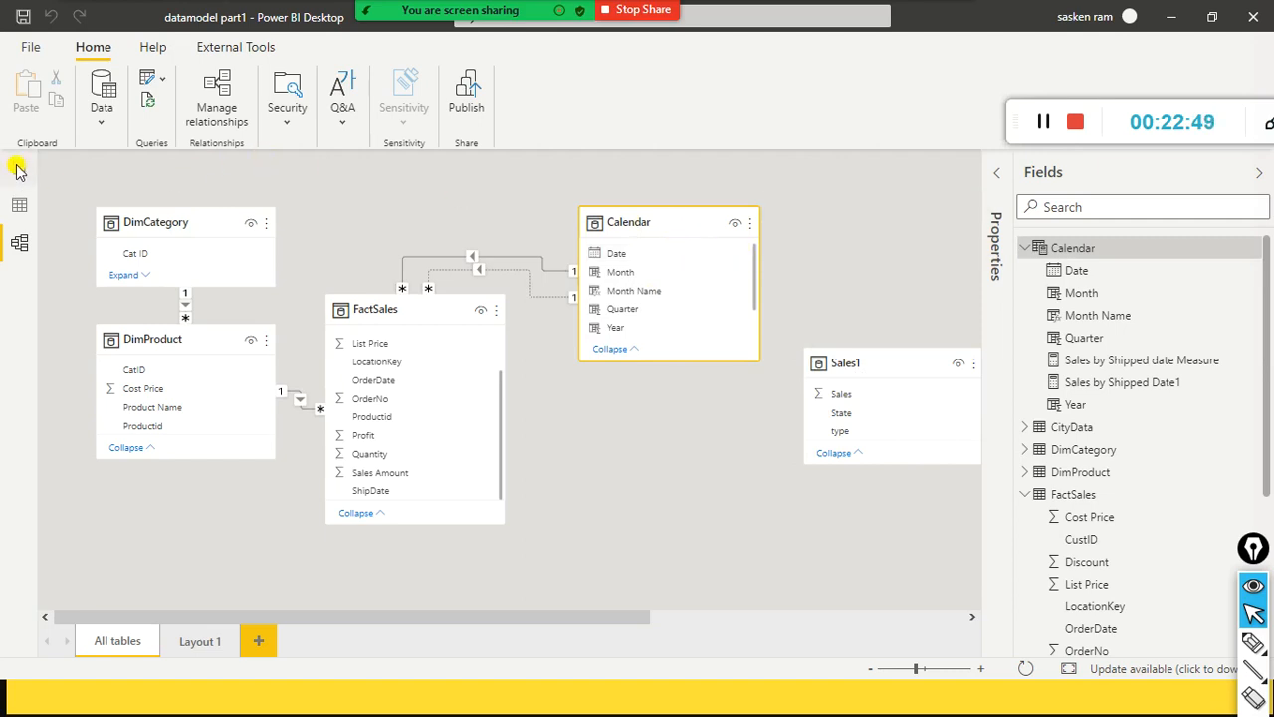
{"action": "right_click", "coordinate": [657, 227]}
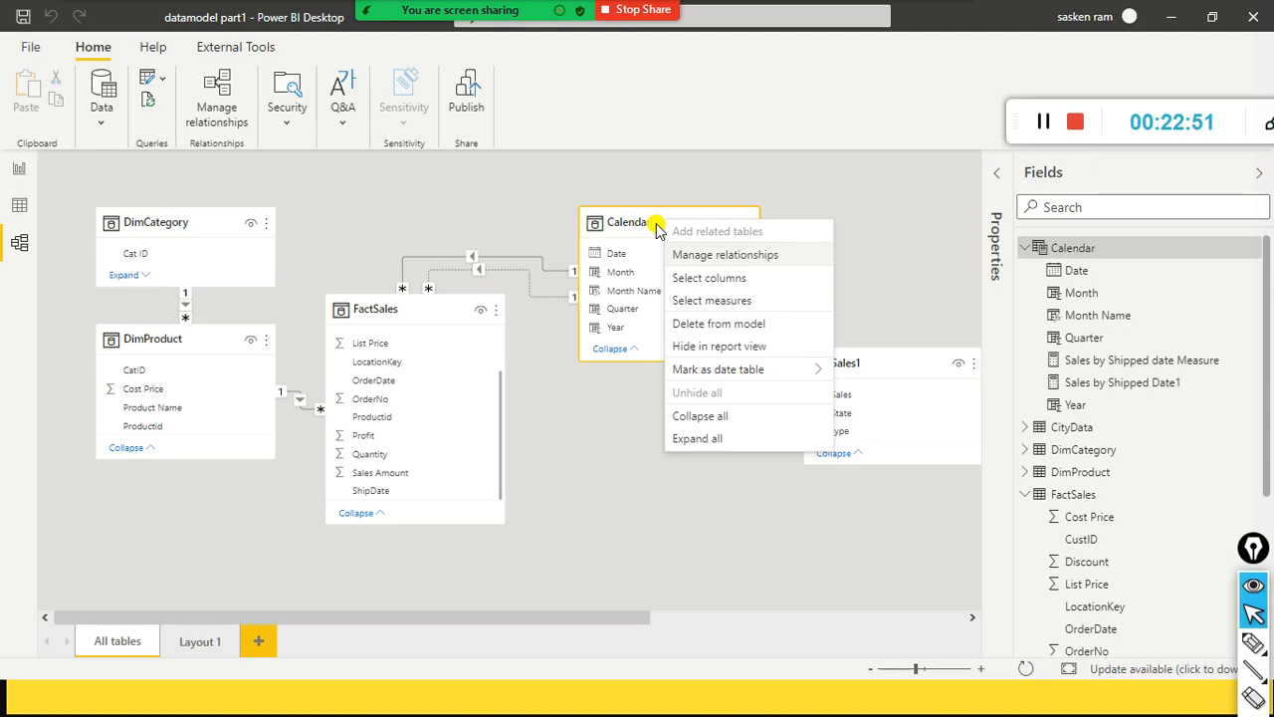
{"action": "left_click", "coordinate": [617, 471]}
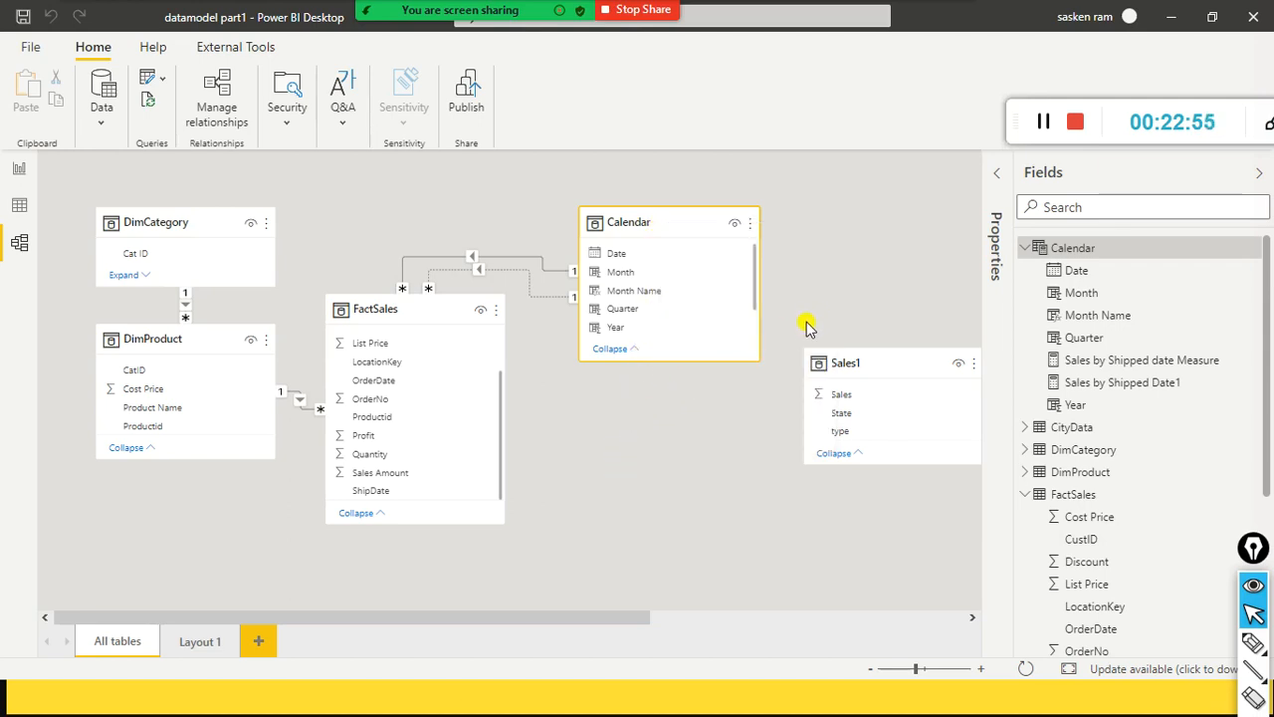
{"action": "left_click", "coordinate": [622, 473]}
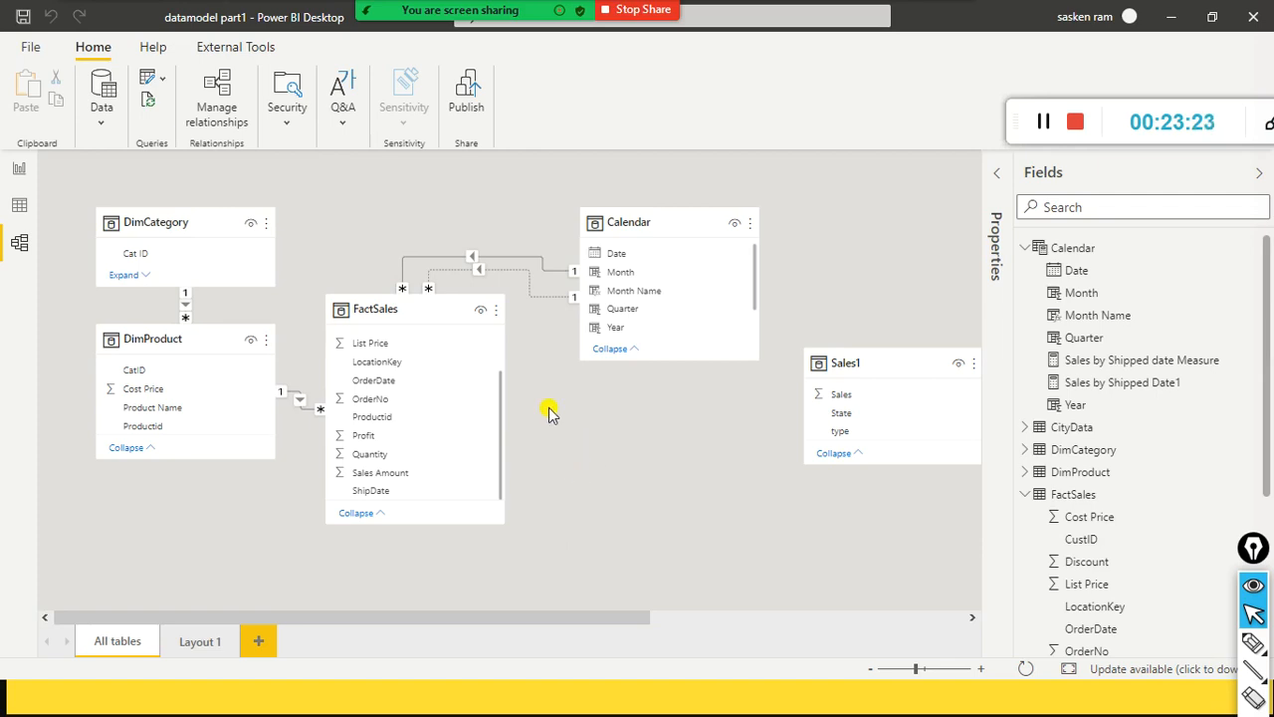
Switch to the Power Query Editor and inspect the OrderDate and ShipDate columns of the Errors in NcSales (2) query
{"action": "mouse_move", "coordinate": [595, 65]}
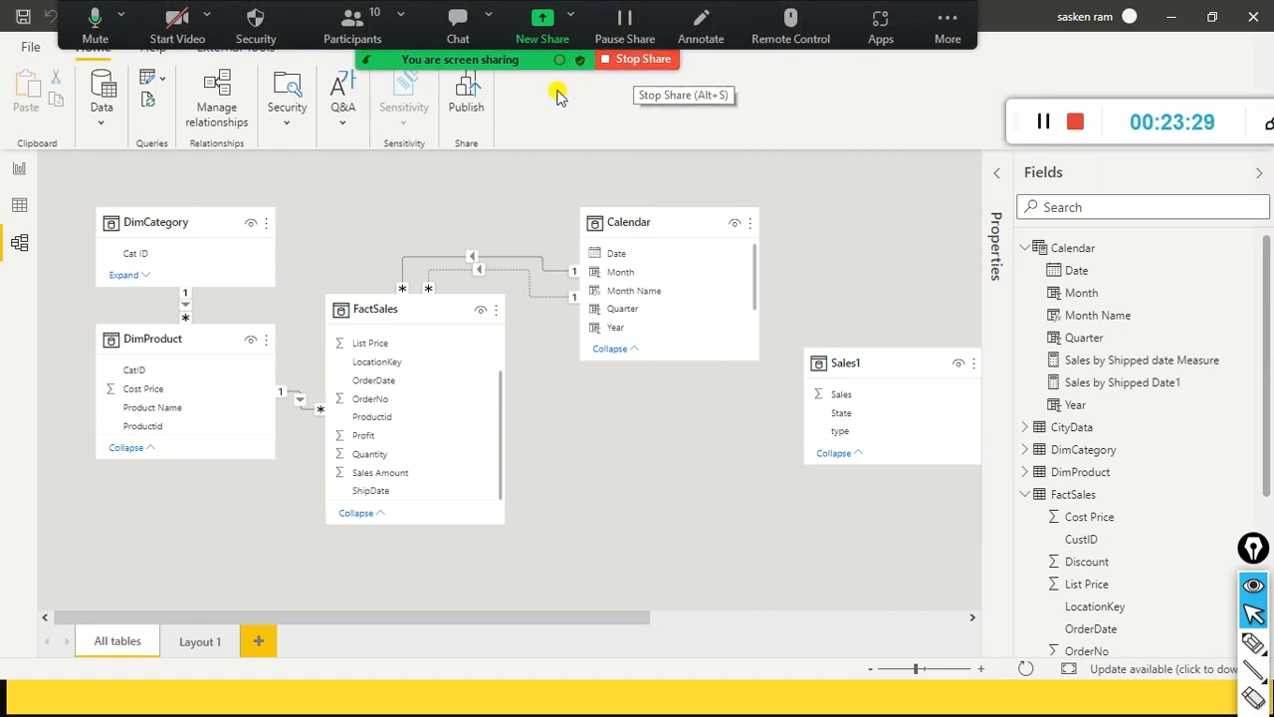
{"action": "left_click", "coordinate": [1213, 20]}
{"action": "left_click", "coordinate": [1160, 43]}
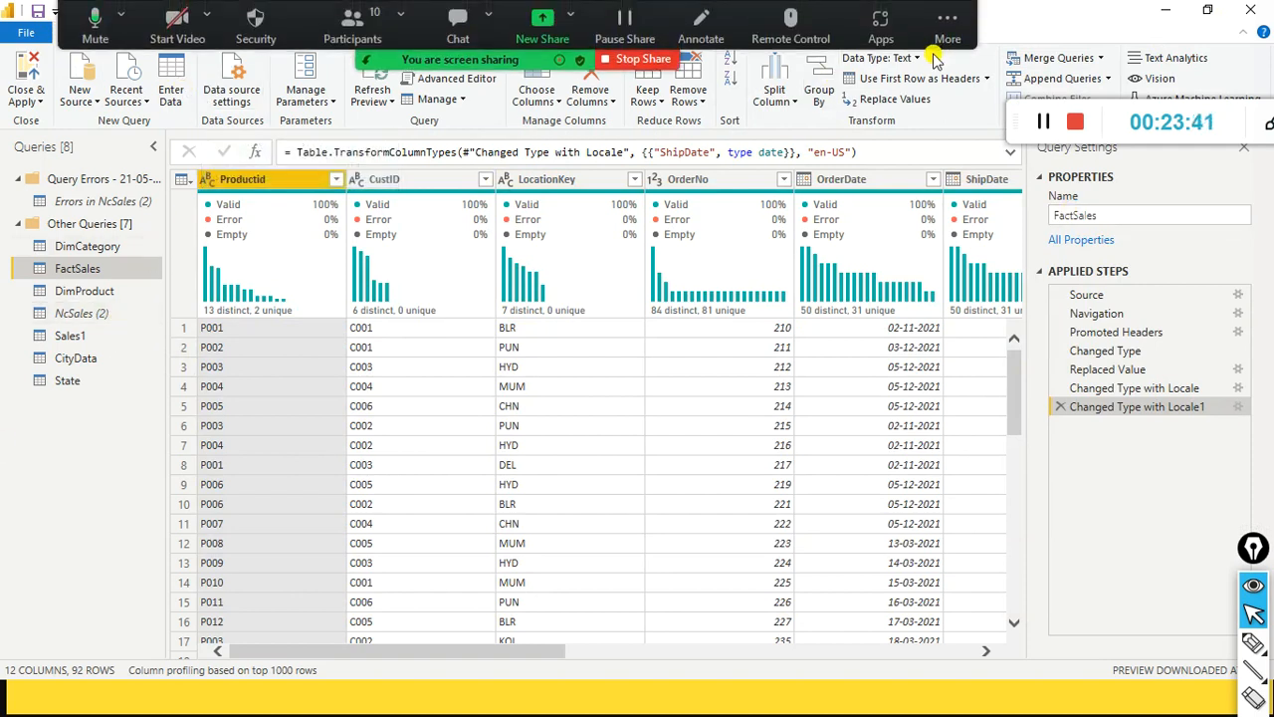
{"action": "left_click_drag", "start_coordinate": [1018, 125], "coordinate": [997, 164]}
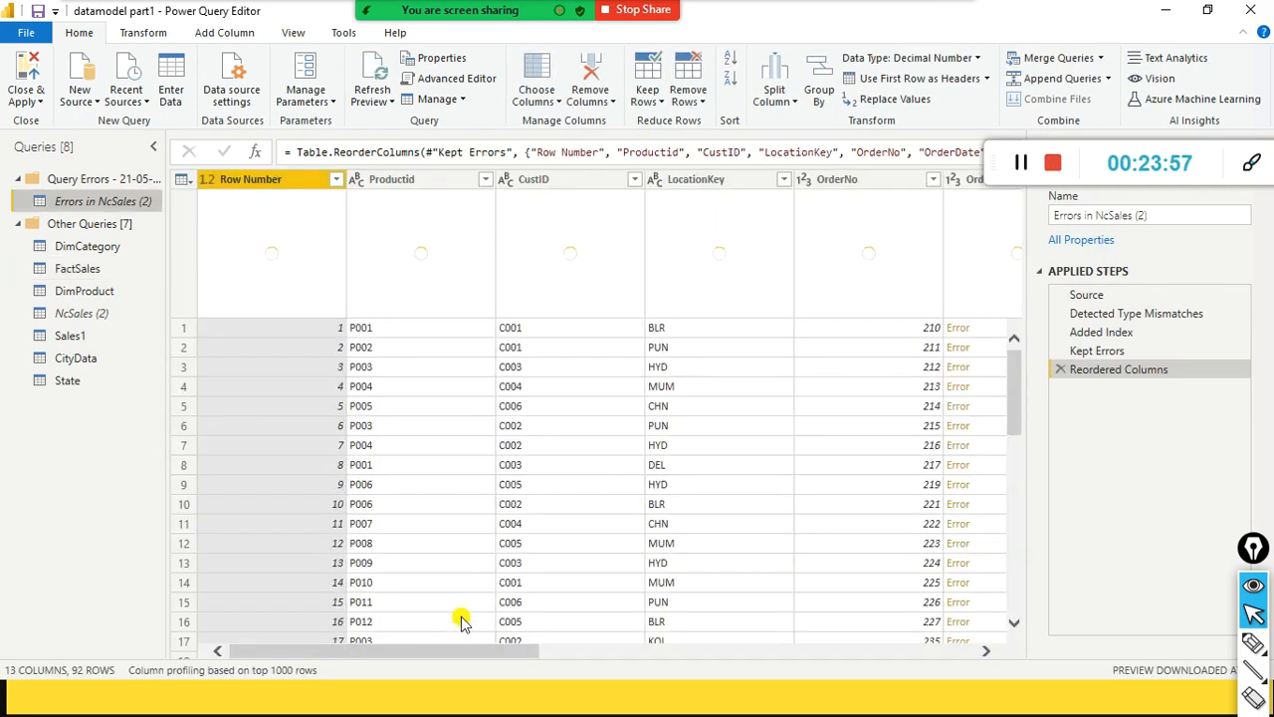
{"action": "left_click_drag", "start_coordinate": [455, 649], "coordinate": [604, 652]}
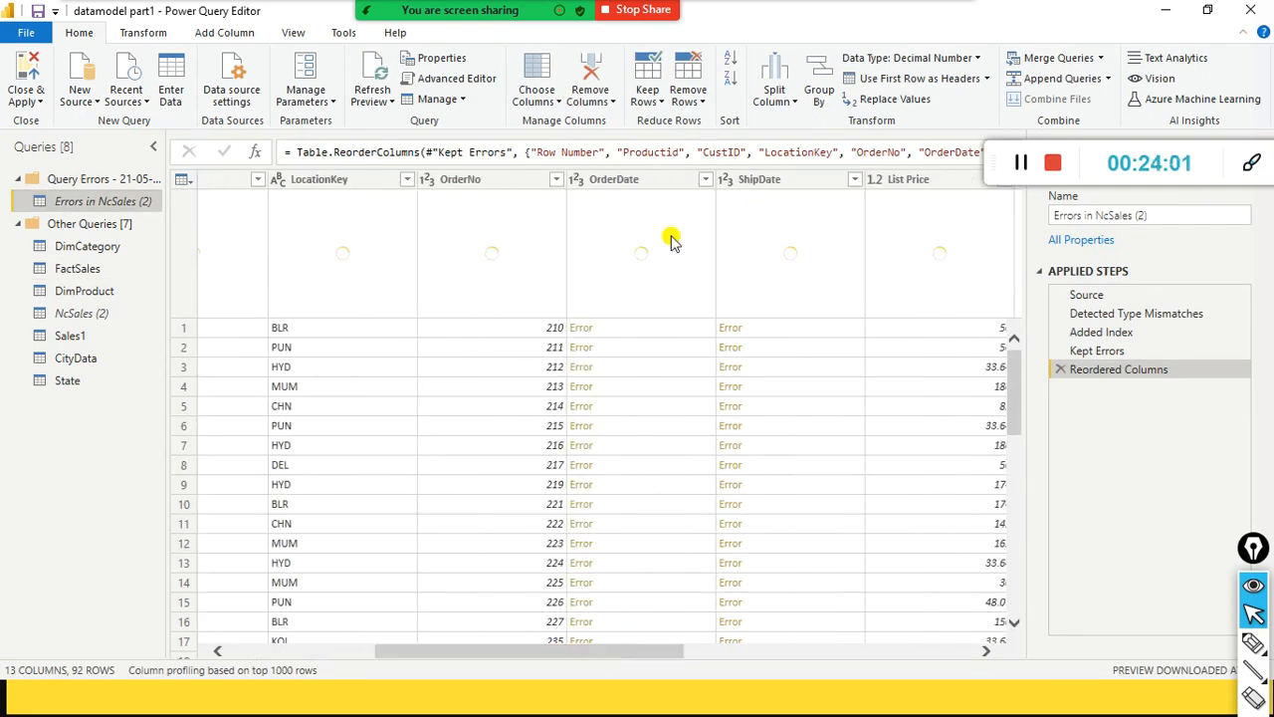
Delete the Errors in NcSales (2) query from the Query Errors group
{"action": "right_click", "coordinate": [111, 204]}
{"action": "left_click", "coordinate": [185, 291]}
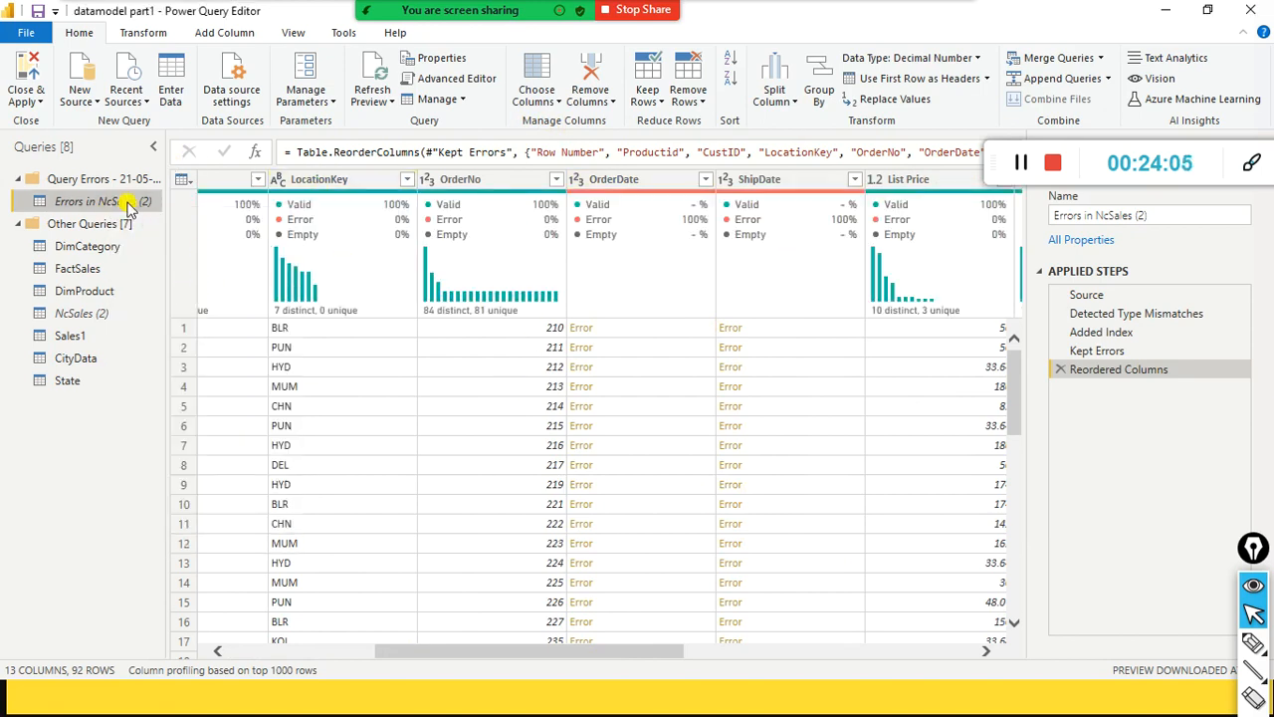
{"action": "right_click", "coordinate": [128, 204]}
{"action": "left_click", "coordinate": [175, 259]}
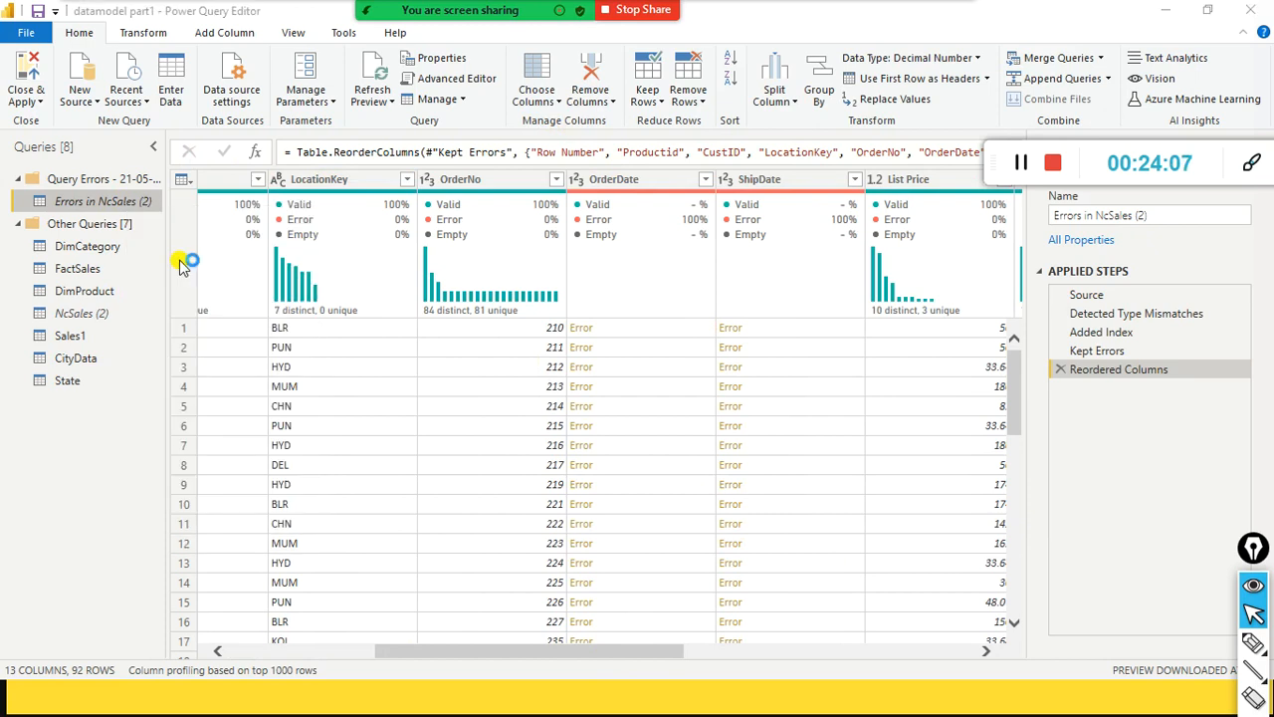
{"action": "left_click", "coordinate": [726, 376]}
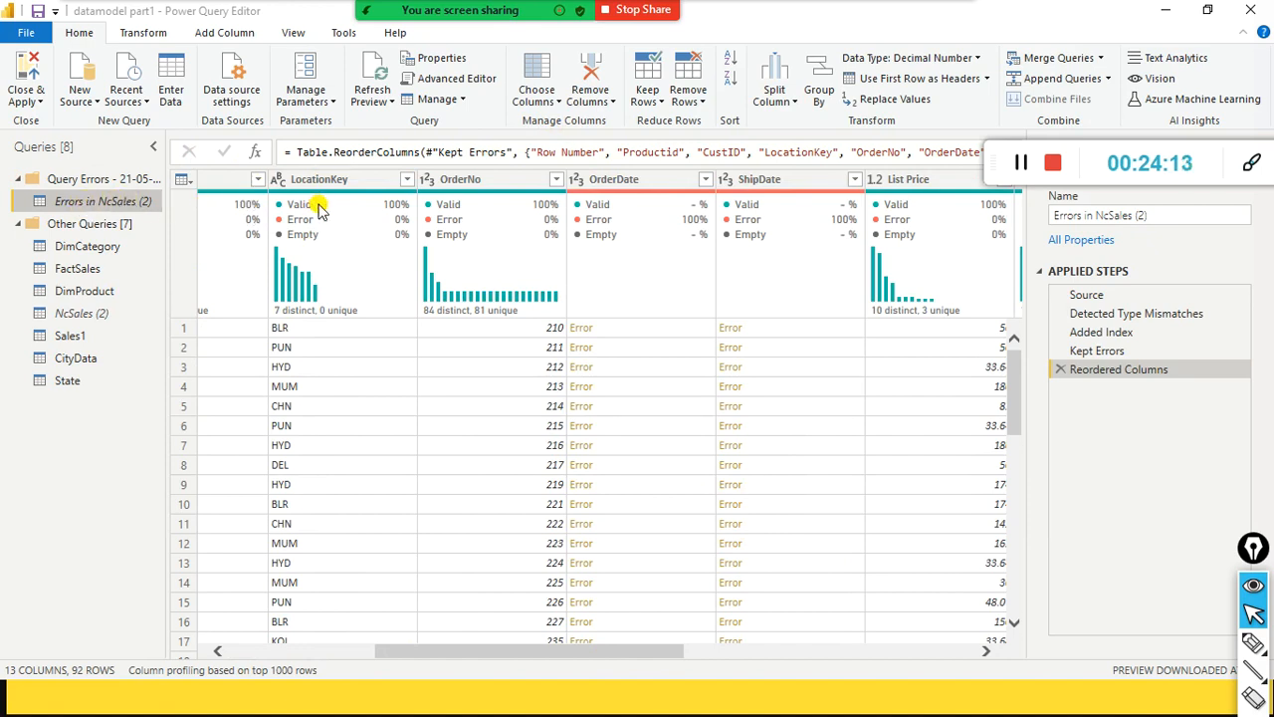
{"action": "left_click", "coordinate": [87, 179]}
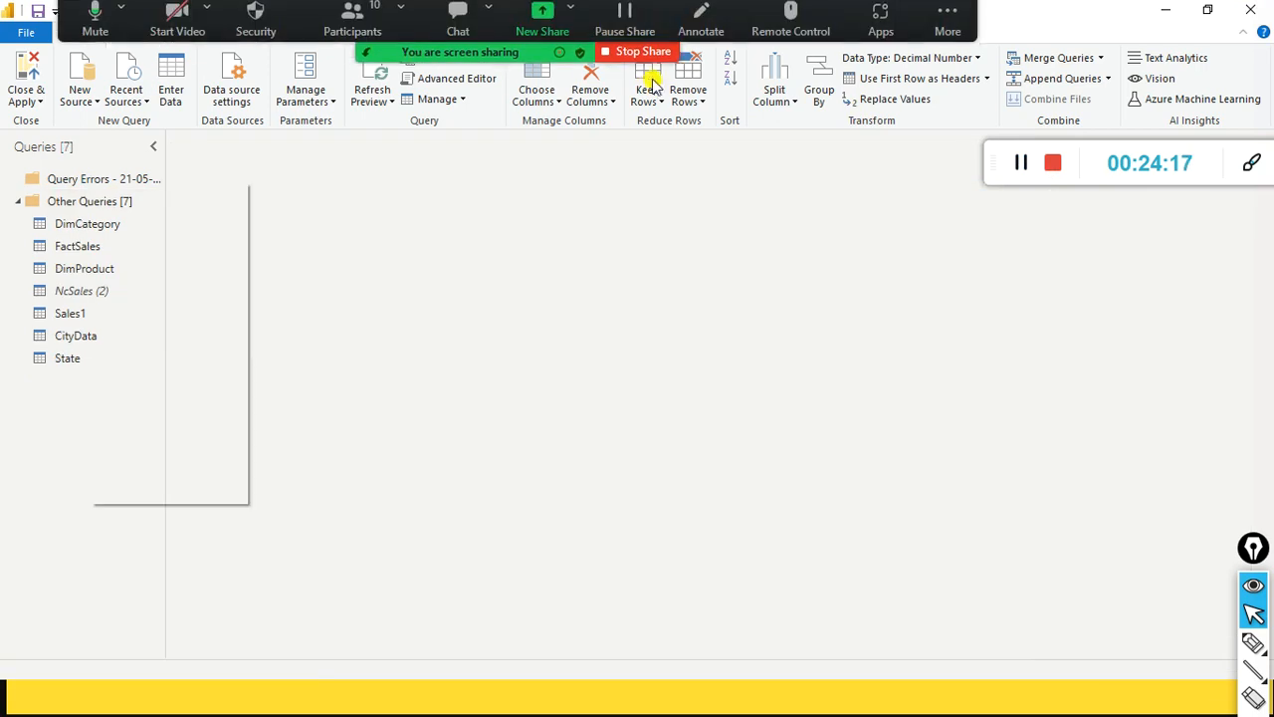
Stop the screen share in Zoom and end the meeting
{"action": "left_click", "coordinate": [647, 60]}
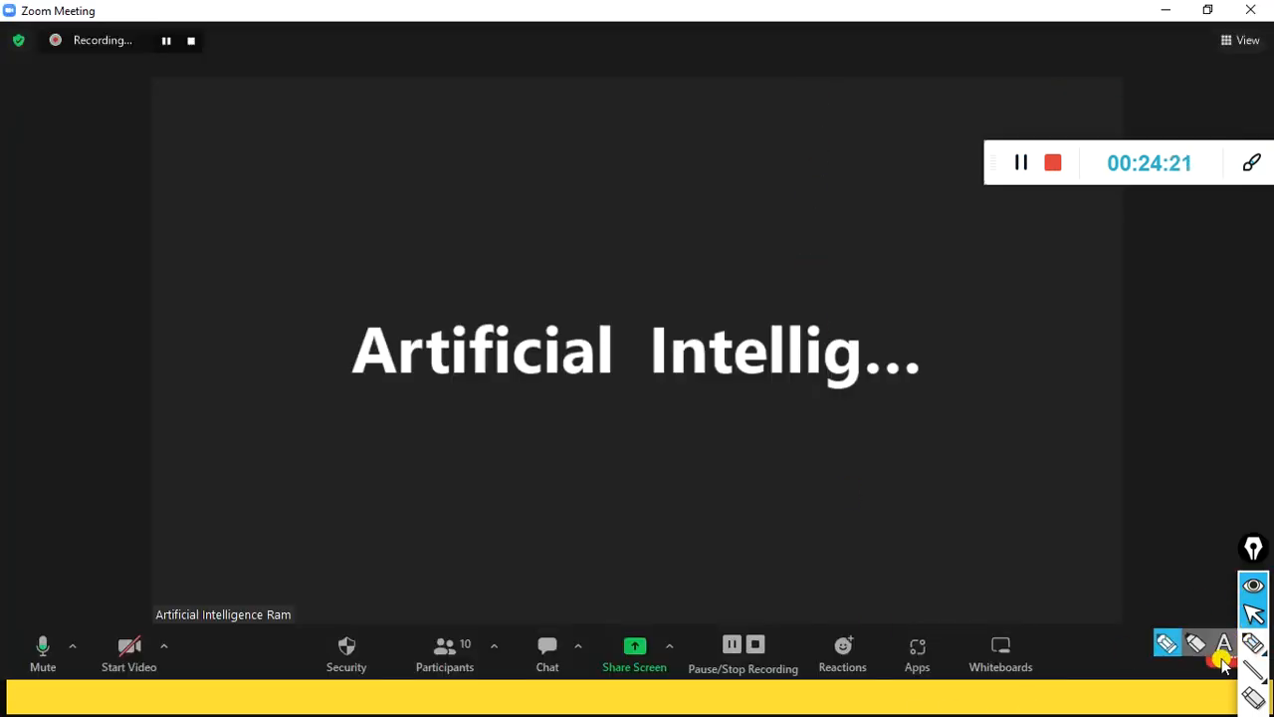
{"action": "left_click", "coordinate": [1228, 652]}
{"action": "left_click", "coordinate": [1121, 560]}
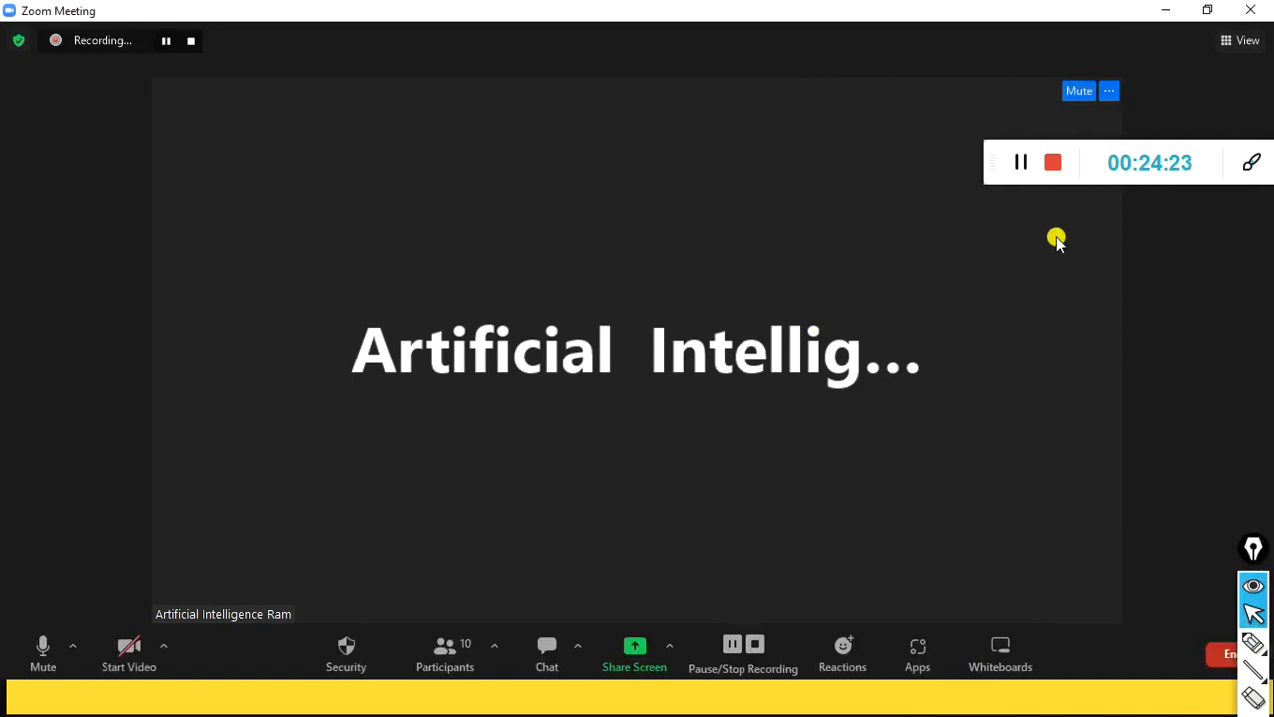